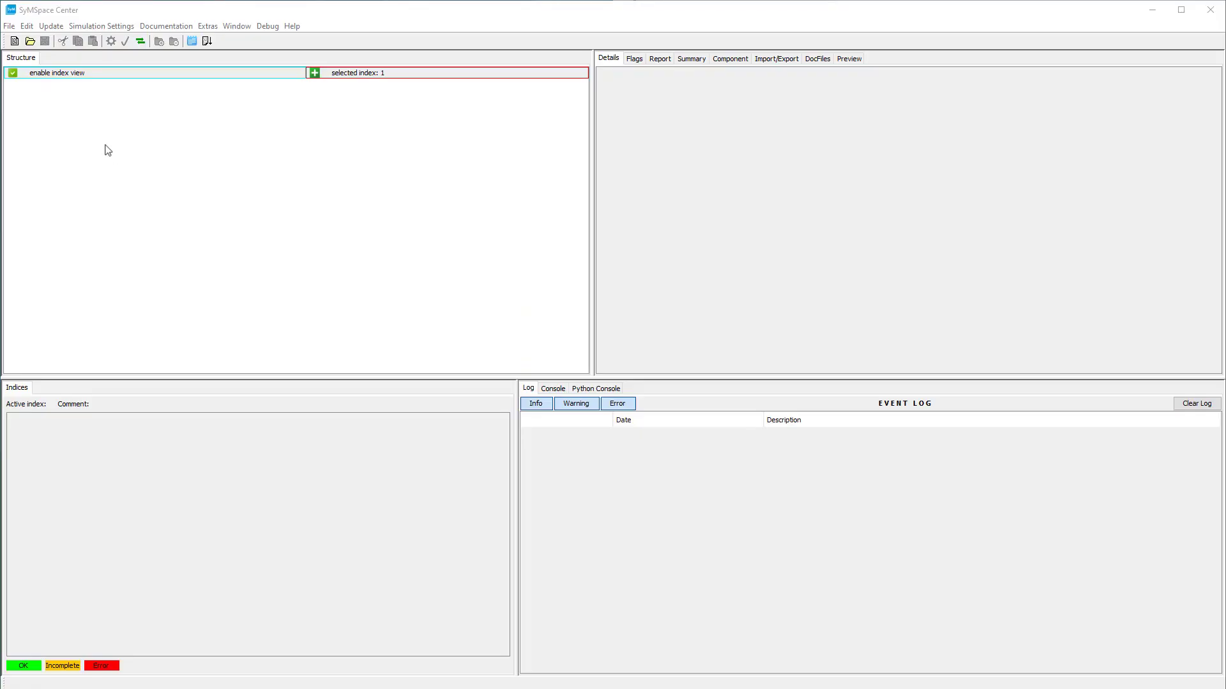
# Step: Create a new project file named Tutorial_SyMSpace_Simulation in the 02_Tutorial folder
pyautogui.click(9, 26)
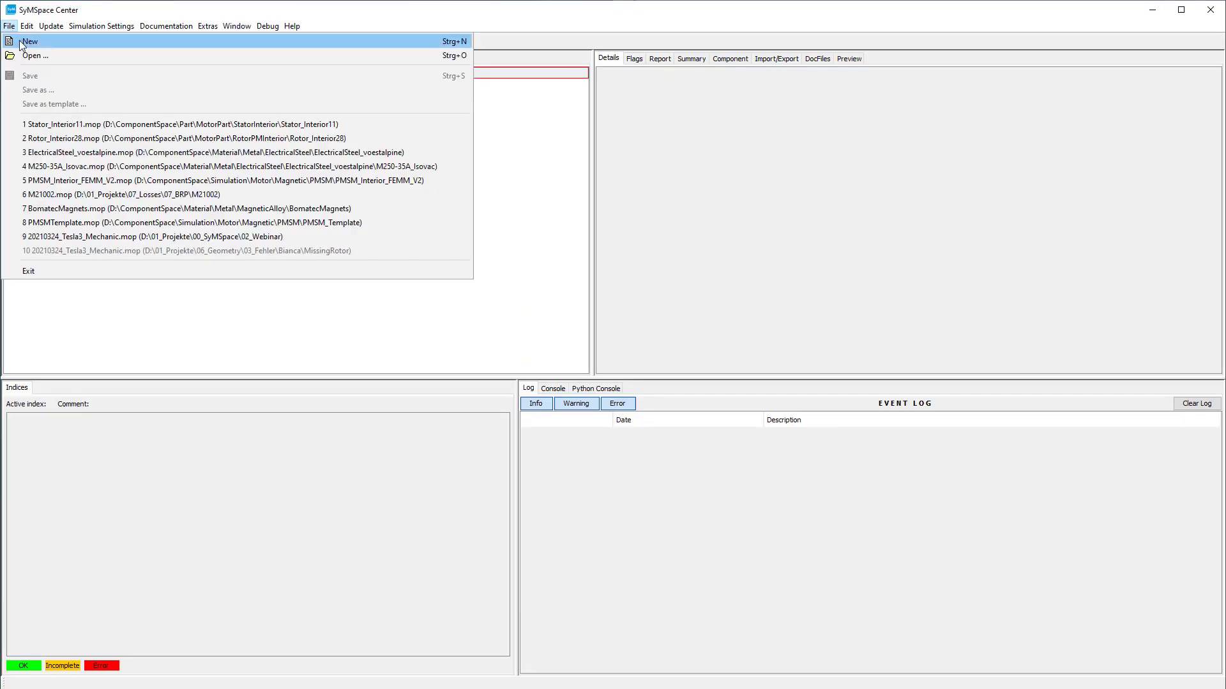
pyautogui.click(20, 42)
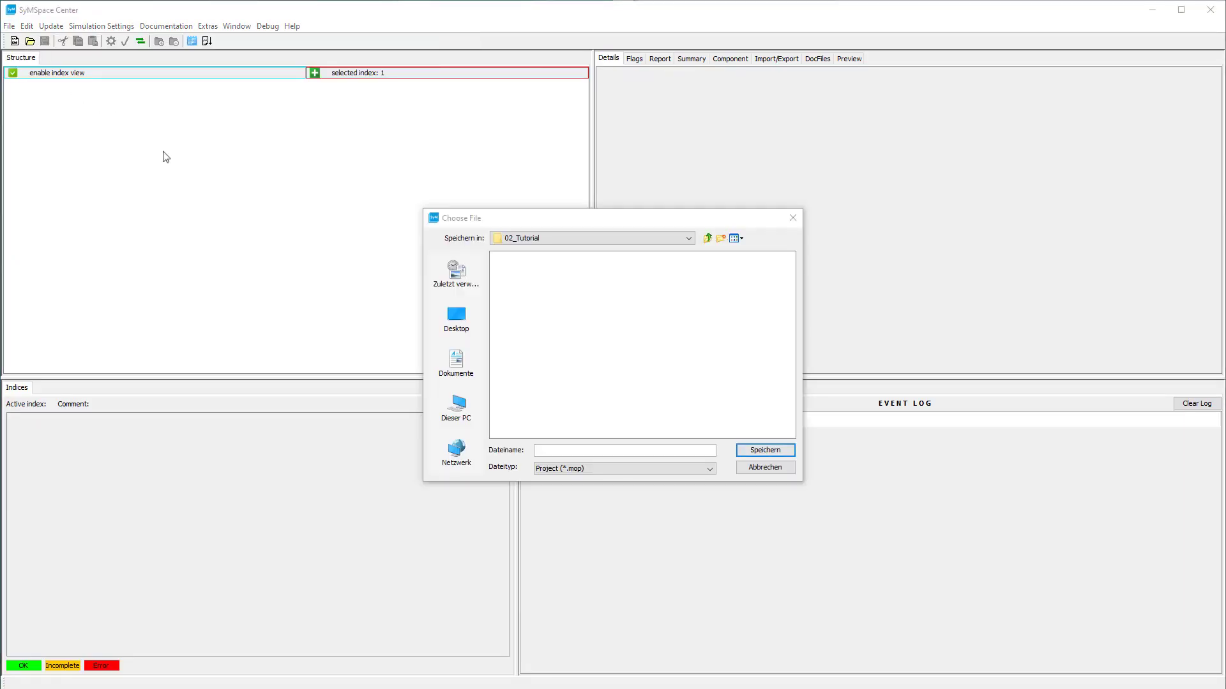
pyautogui.click(555, 453)
pyautogui.write('Tutorial_SyMS')
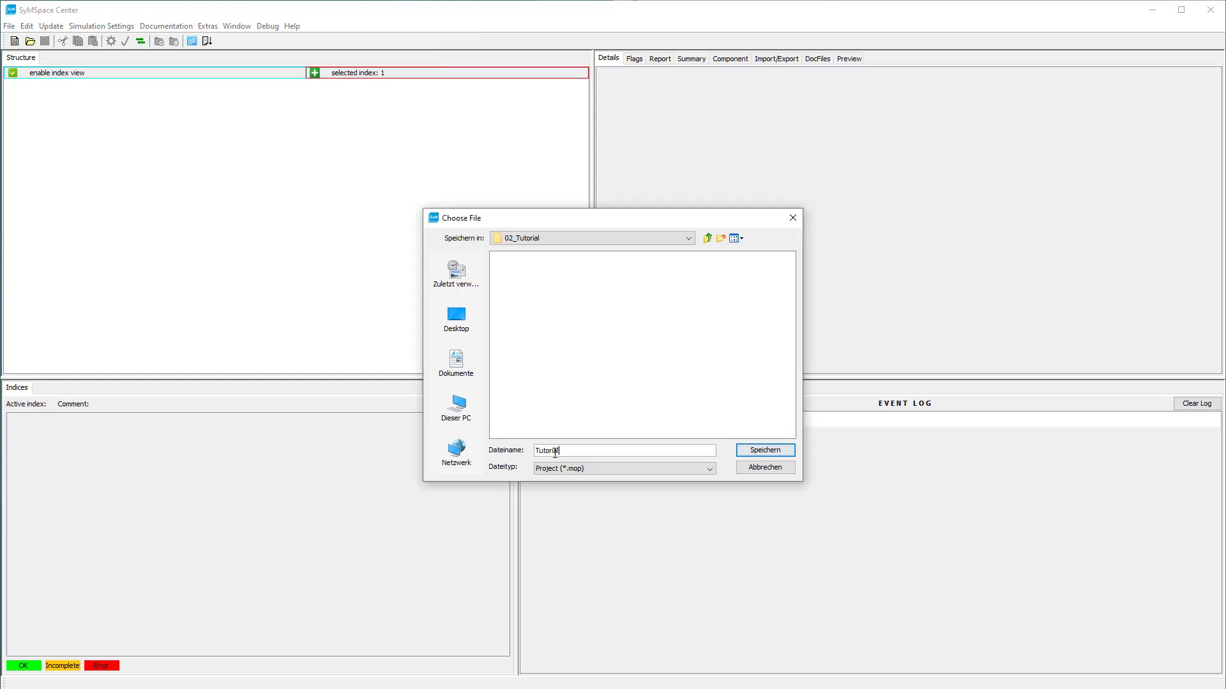
pyautogui.write('pace_Simulation')
pyautogui.press('Return')
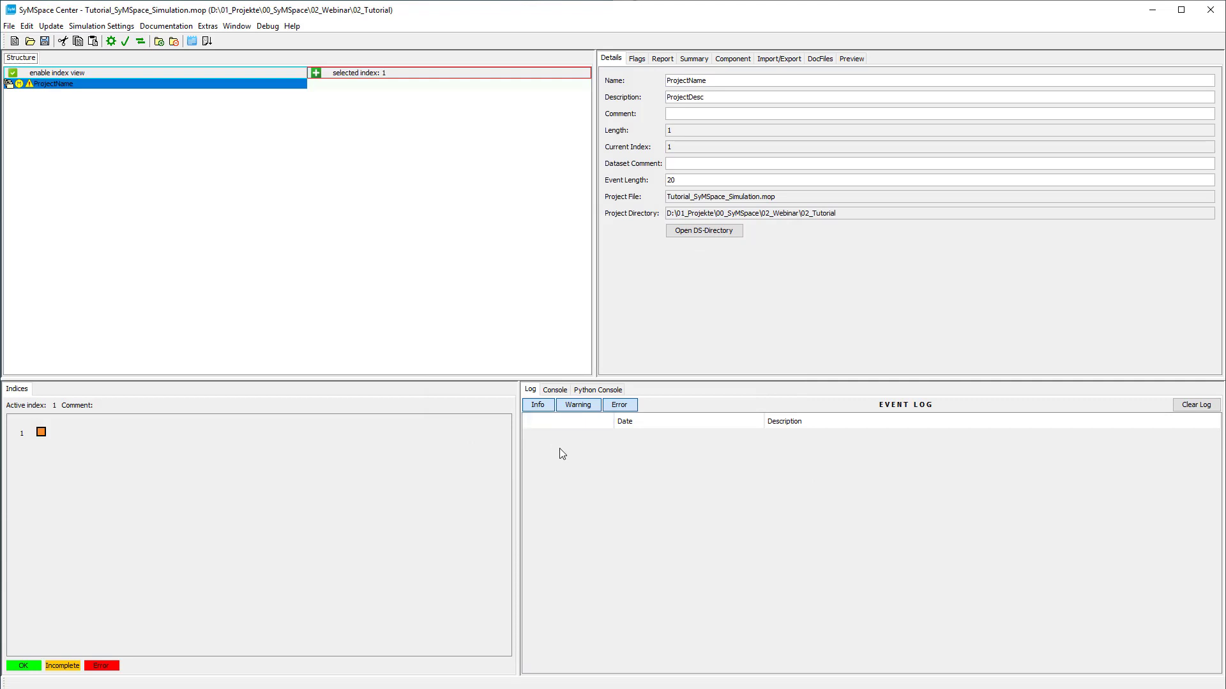
# Step: Insert the PMSM_Interior_FEMM_V2 component from Simulation > Motor > Magnetic at the project's root position
pyautogui.click(26, 26)
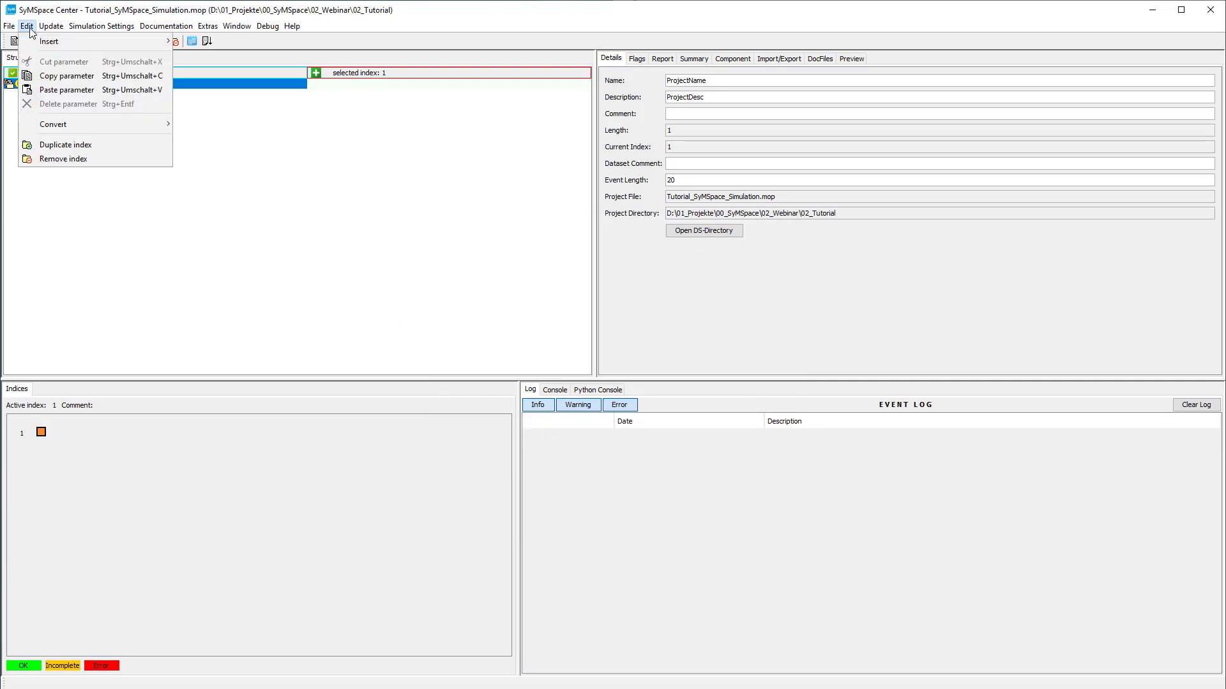
pyautogui.moveTo(77, 40)
pyautogui.click(211, 42)
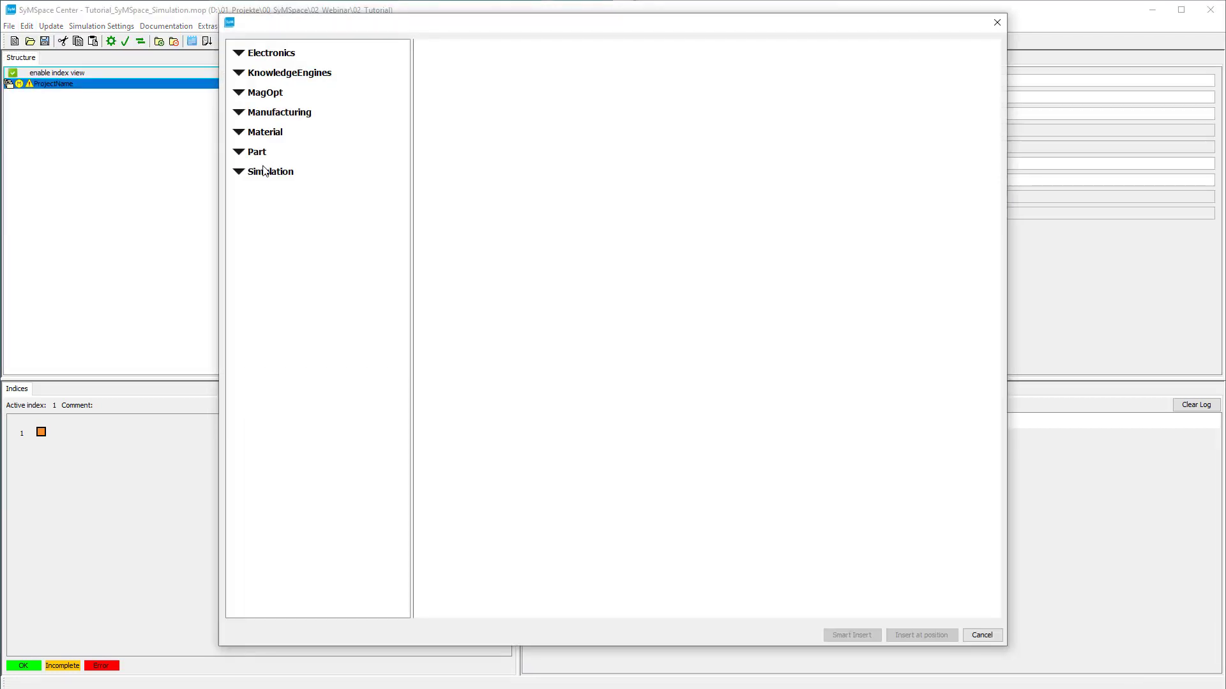
pyautogui.click(265, 171)
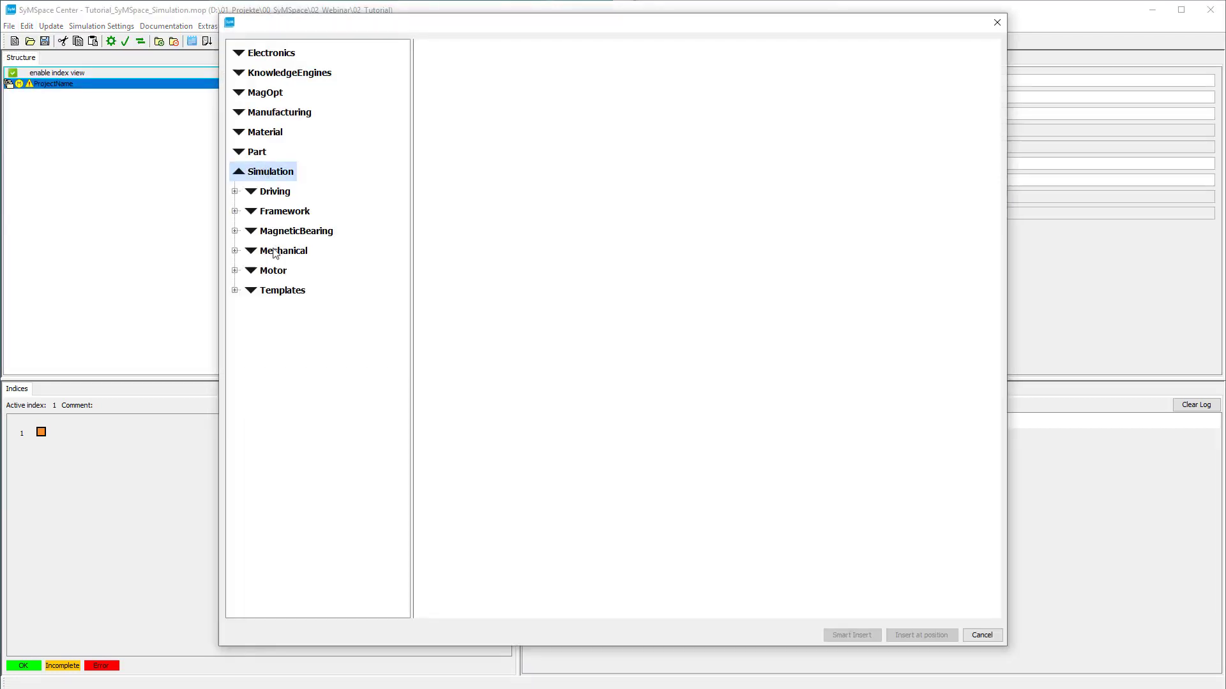
pyautogui.click(276, 271)
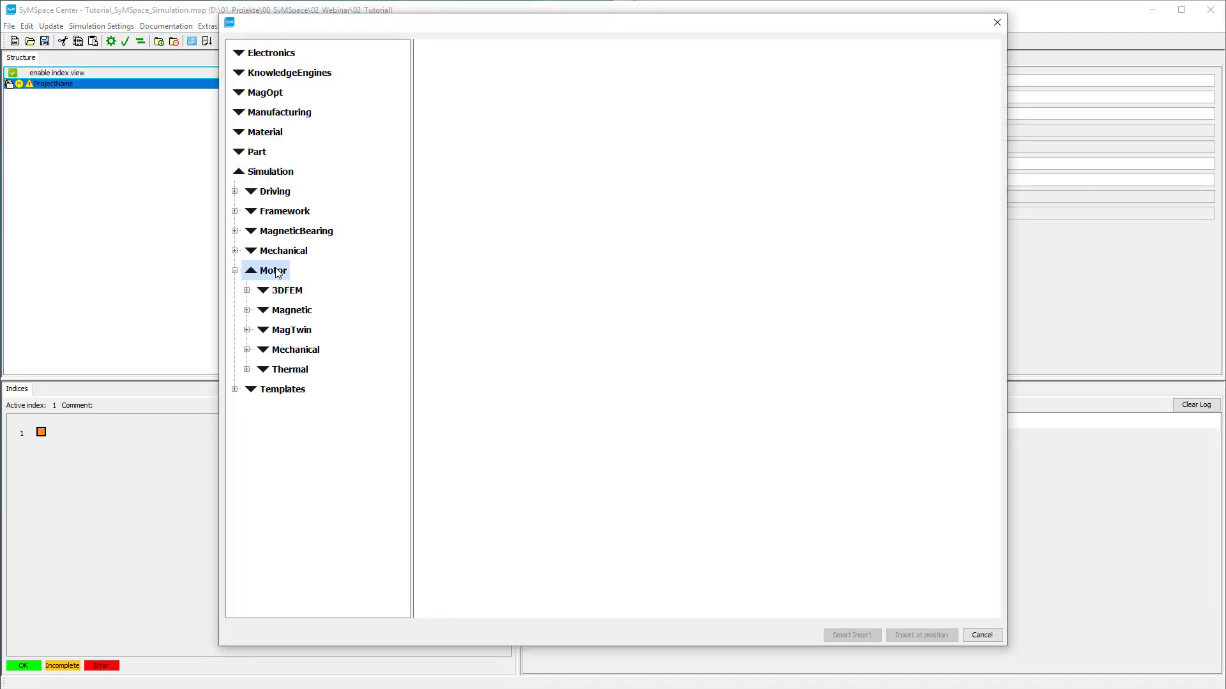
pyautogui.click(286, 311)
pyautogui.scroll(-2, 297, 446)
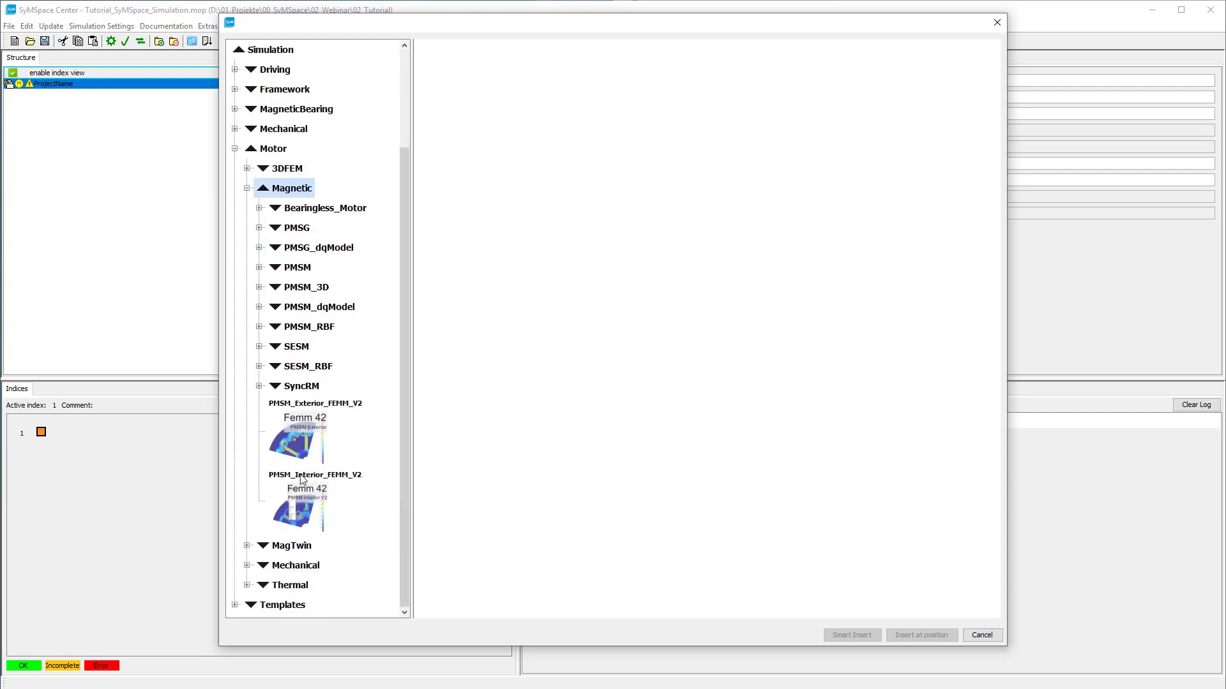
pyautogui.click(304, 501)
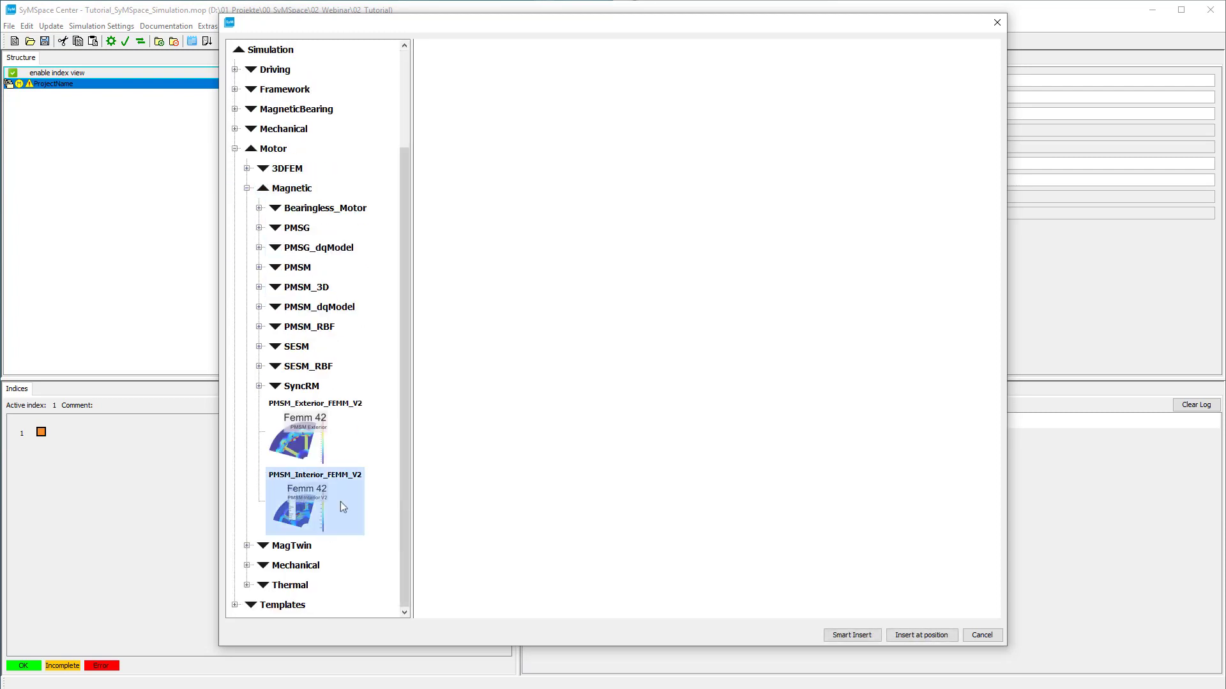
pyautogui.click(929, 637)
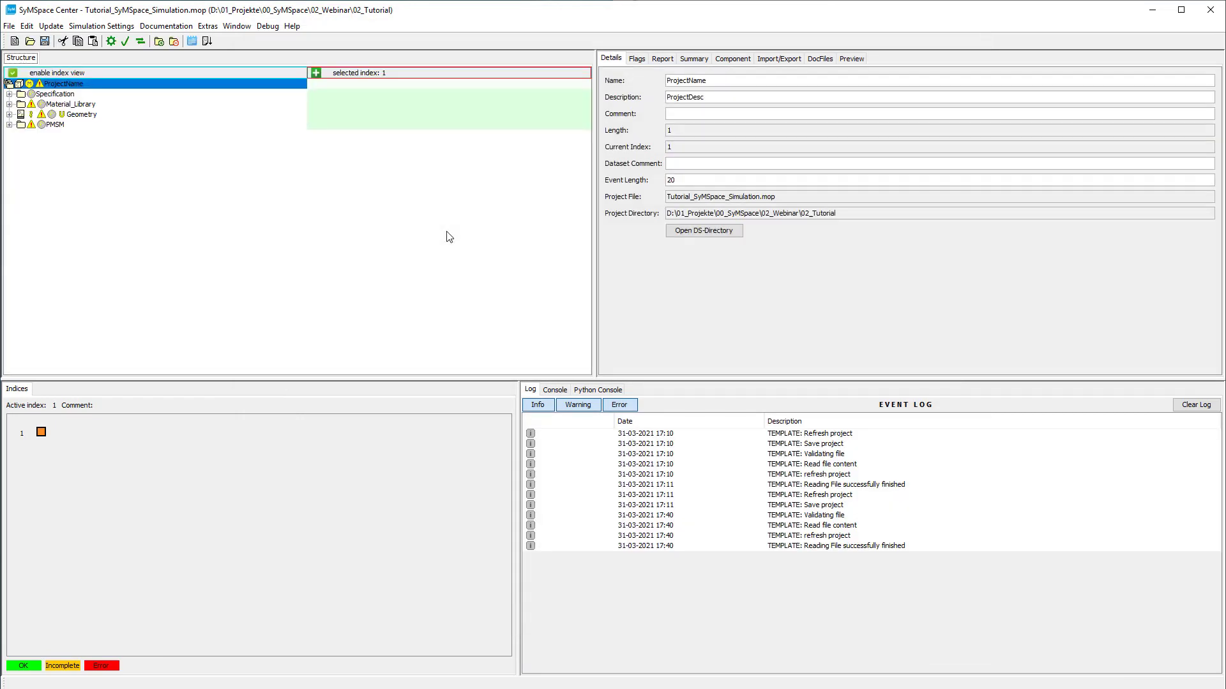
pyautogui.click(732, 59)
pyautogui.click(611, 58)
# Step: Insert the Stator_Interior11_FreeCAD component from Part > MotorPart > StatorInterior > FreeCAD at the Geometry node
pyautogui.click(10, 114)
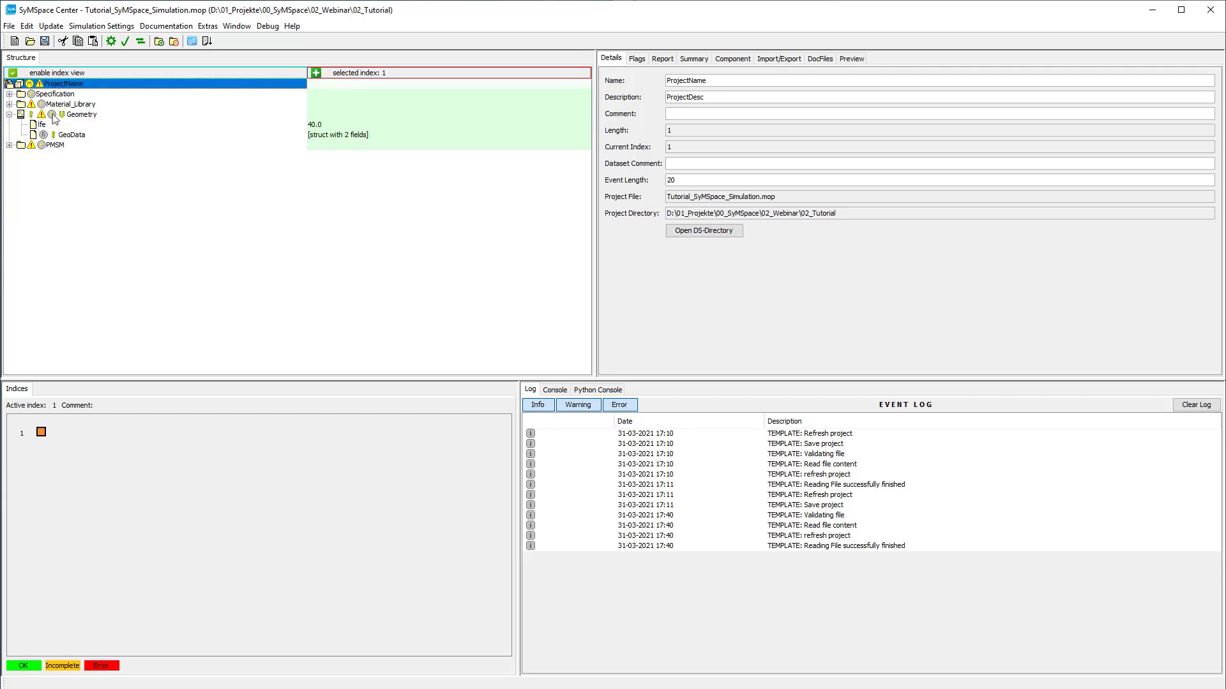
pyautogui.click(75, 116)
pyautogui.click(27, 26)
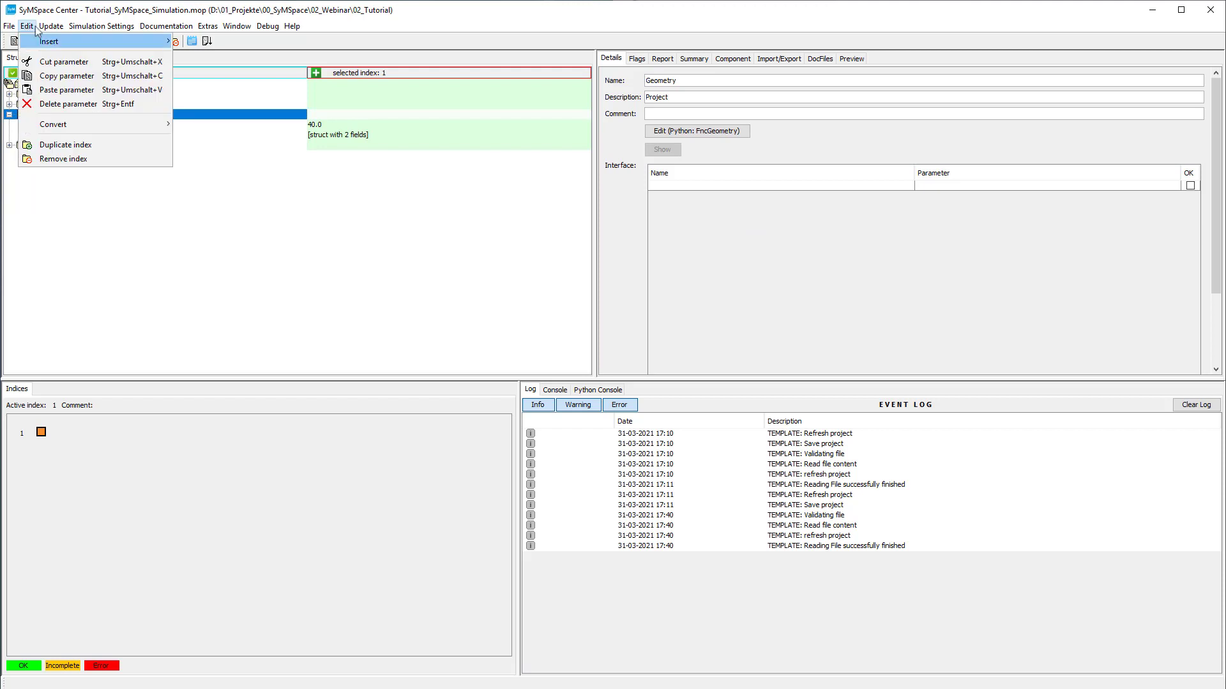
pyautogui.moveTo(58, 40)
pyautogui.click(211, 40)
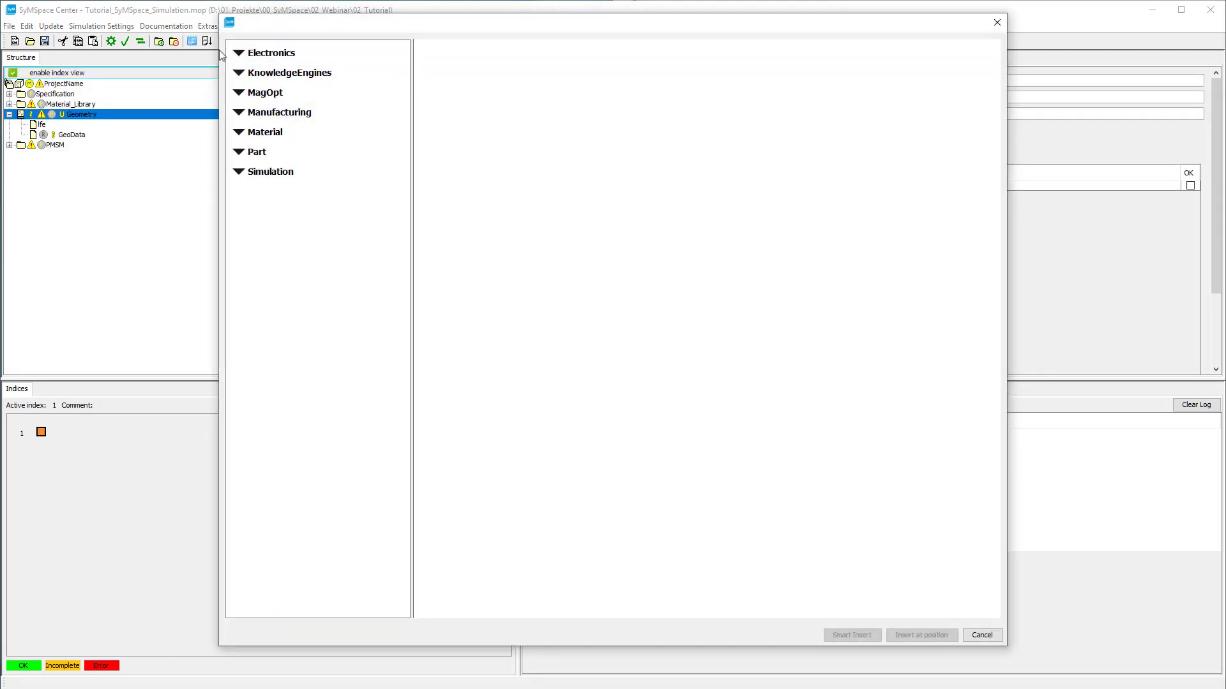
pyautogui.click(256, 152)
pyautogui.click(276, 213)
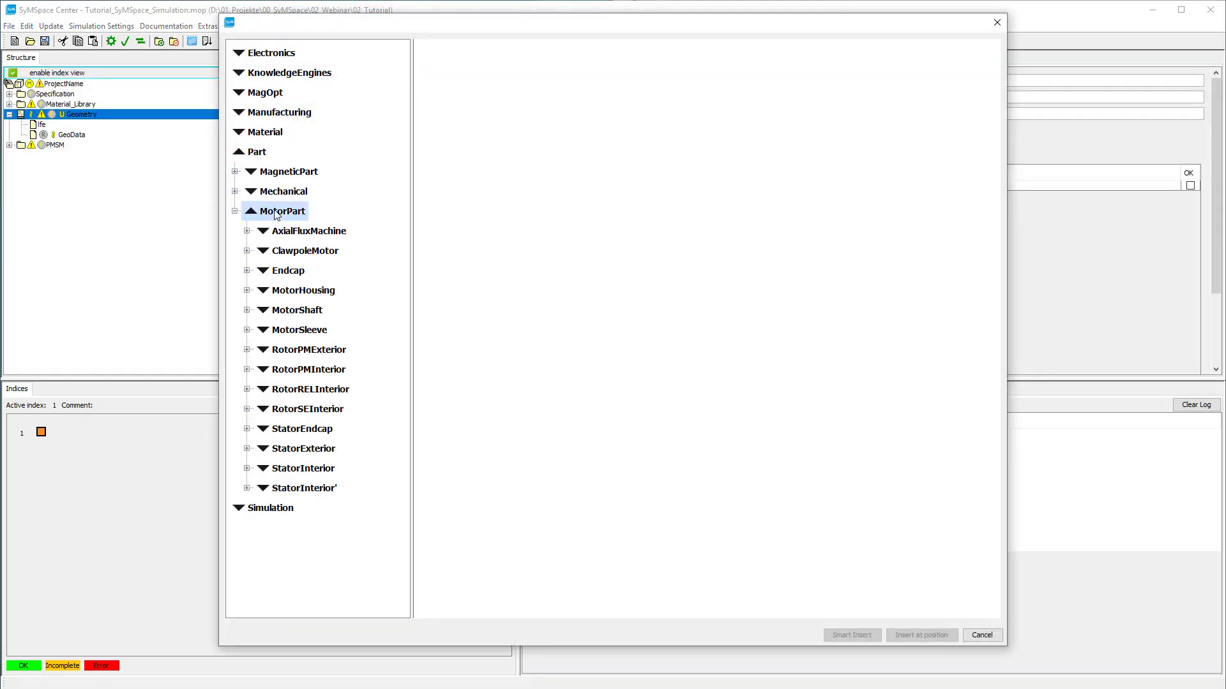
pyautogui.click(304, 469)
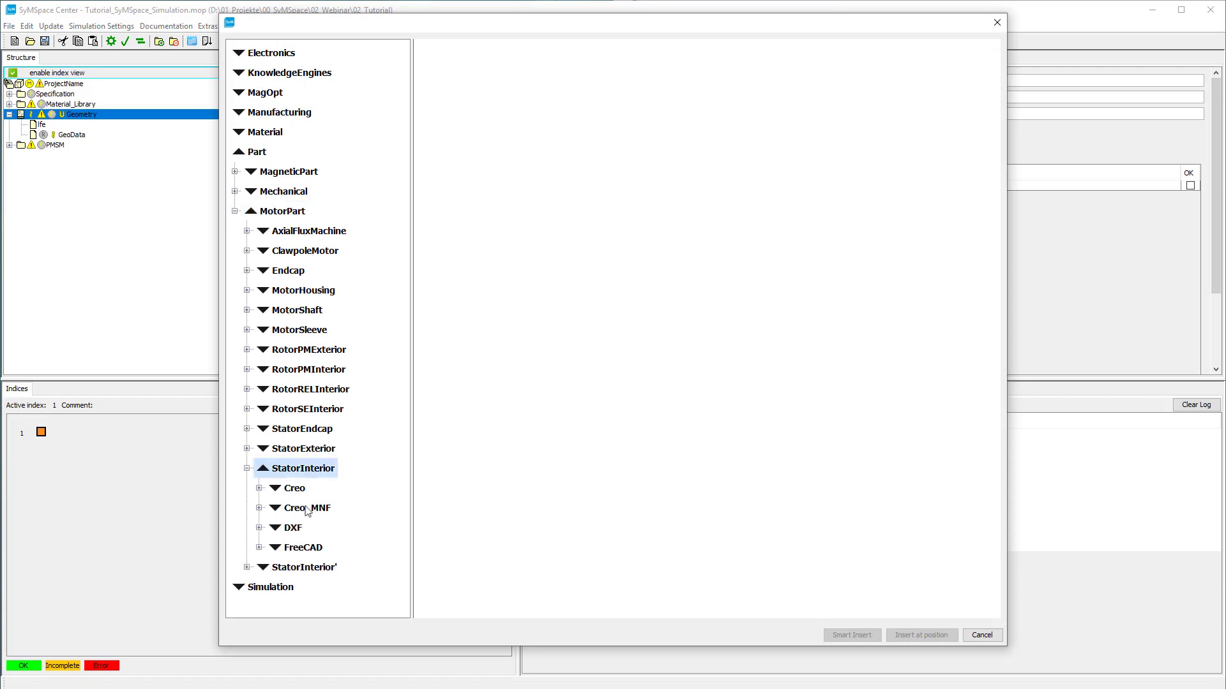
pyautogui.click(303, 547)
pyautogui.scroll(-1, 306, 551)
pyautogui.scroll(-9, 307, 550)
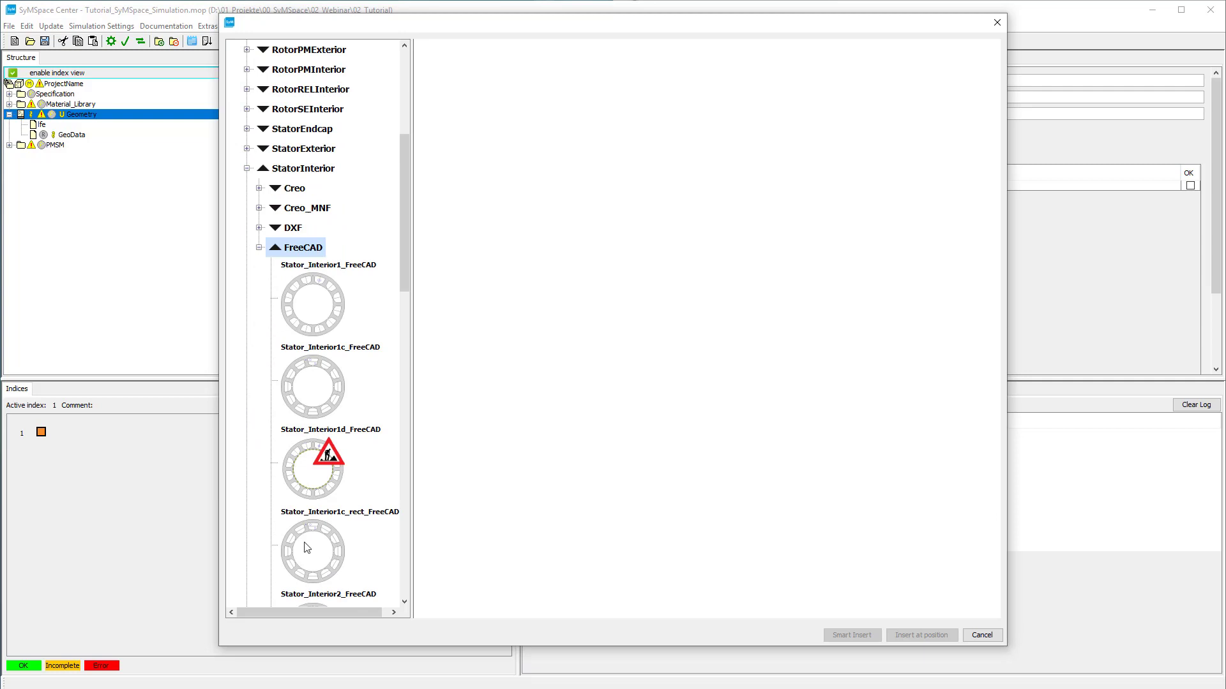
pyautogui.scroll(-3, 314, 511)
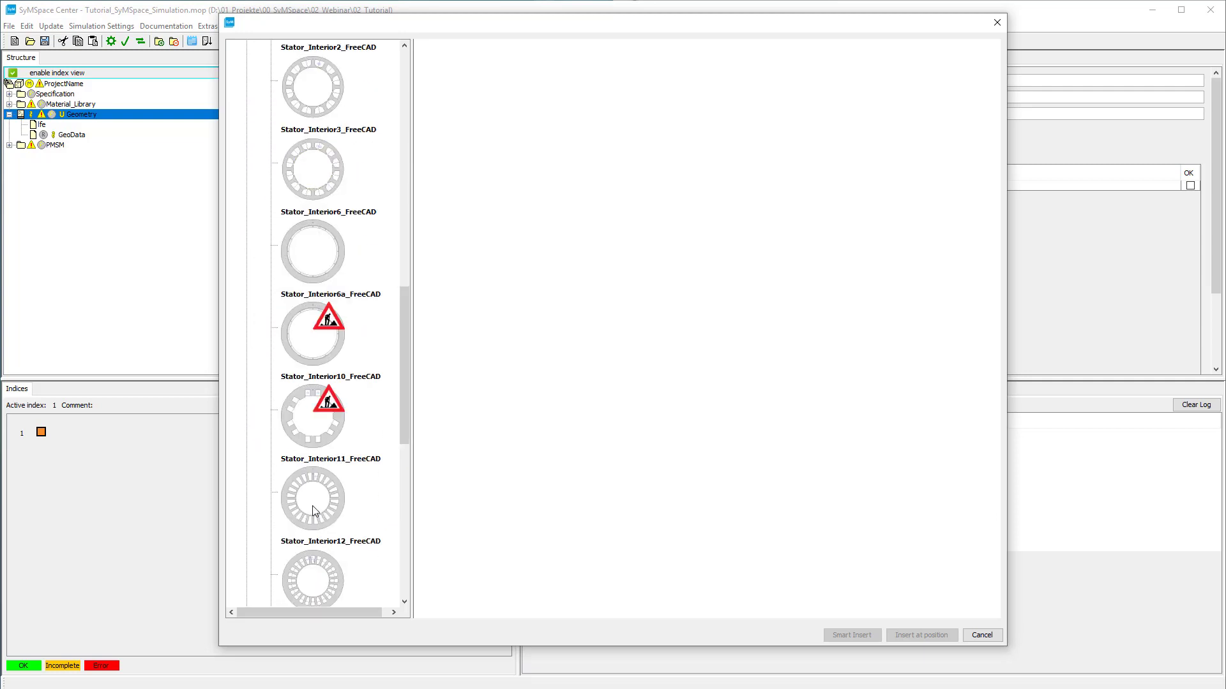
pyautogui.click(320, 504)
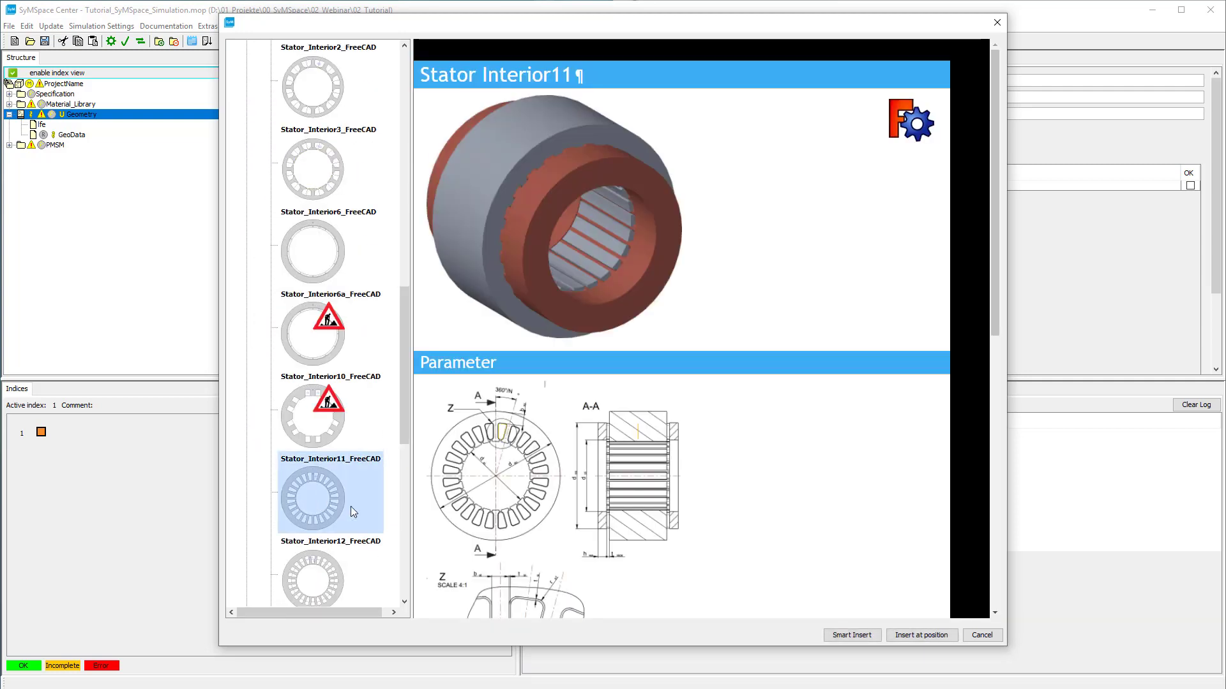
pyautogui.click(904, 635)
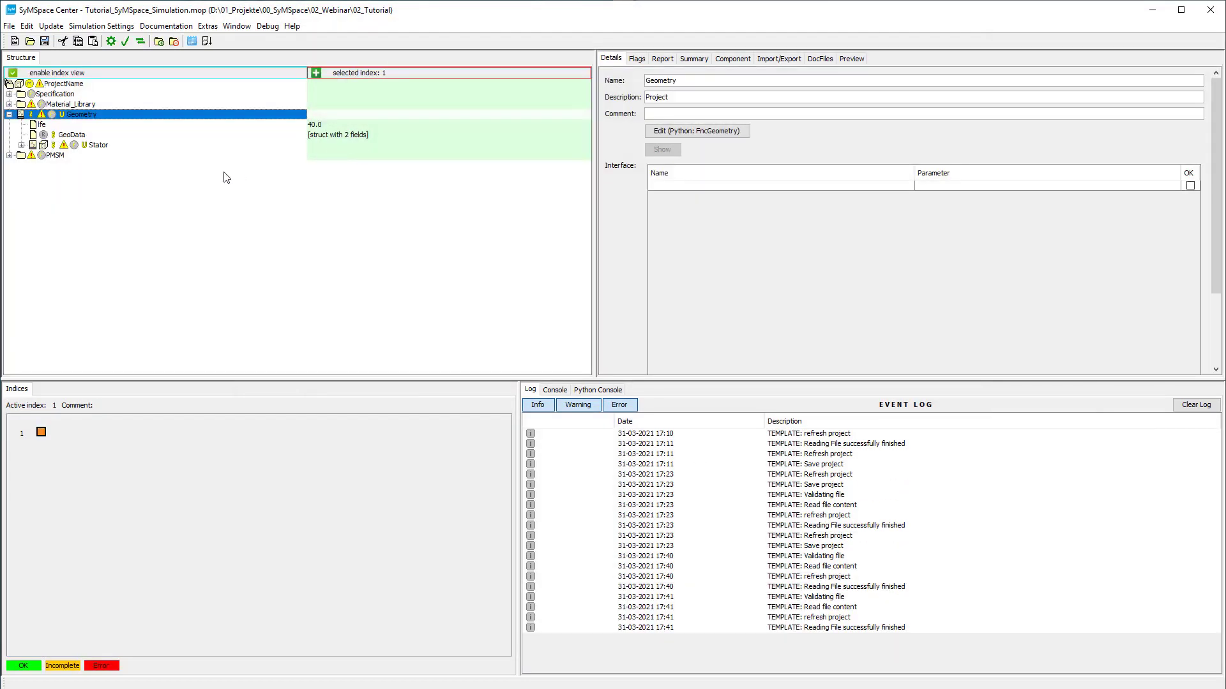
# Step: Insert the Rotor_Interior28_Creo component from Part > MotorPart > RotorPMInterior > Creo at the Geometry node
pyautogui.click(27, 26)
pyautogui.moveTo(50, 41)
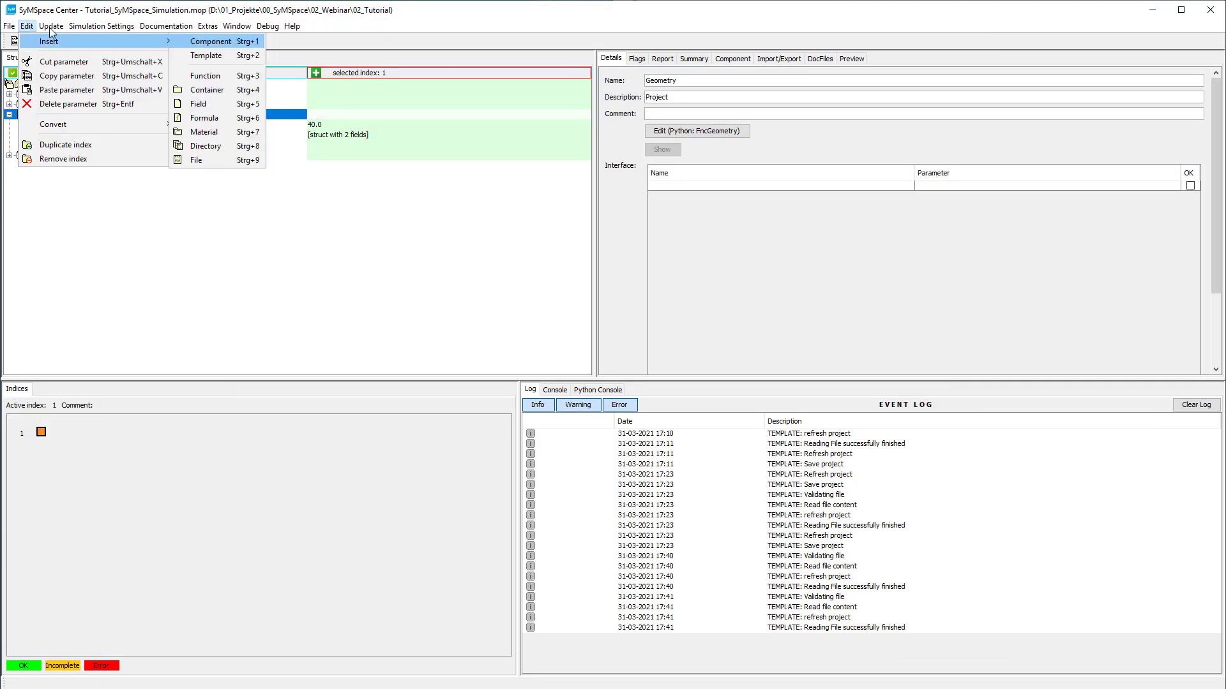
pyautogui.click(183, 41)
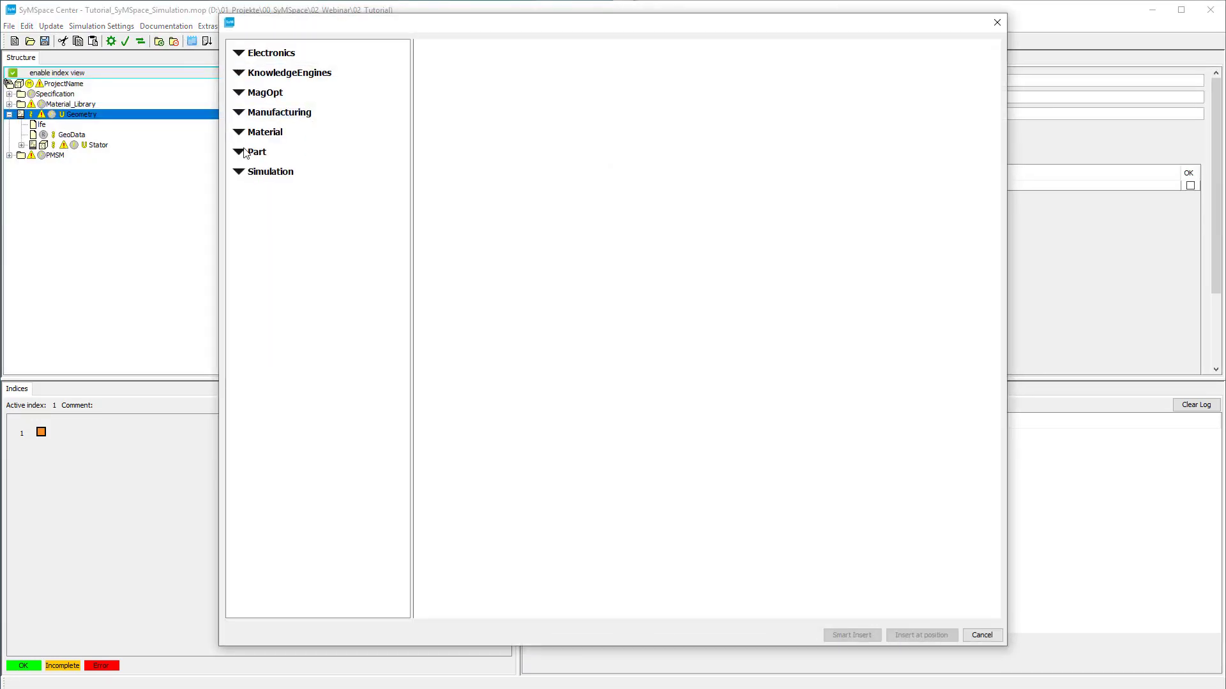
pyautogui.click(243, 155)
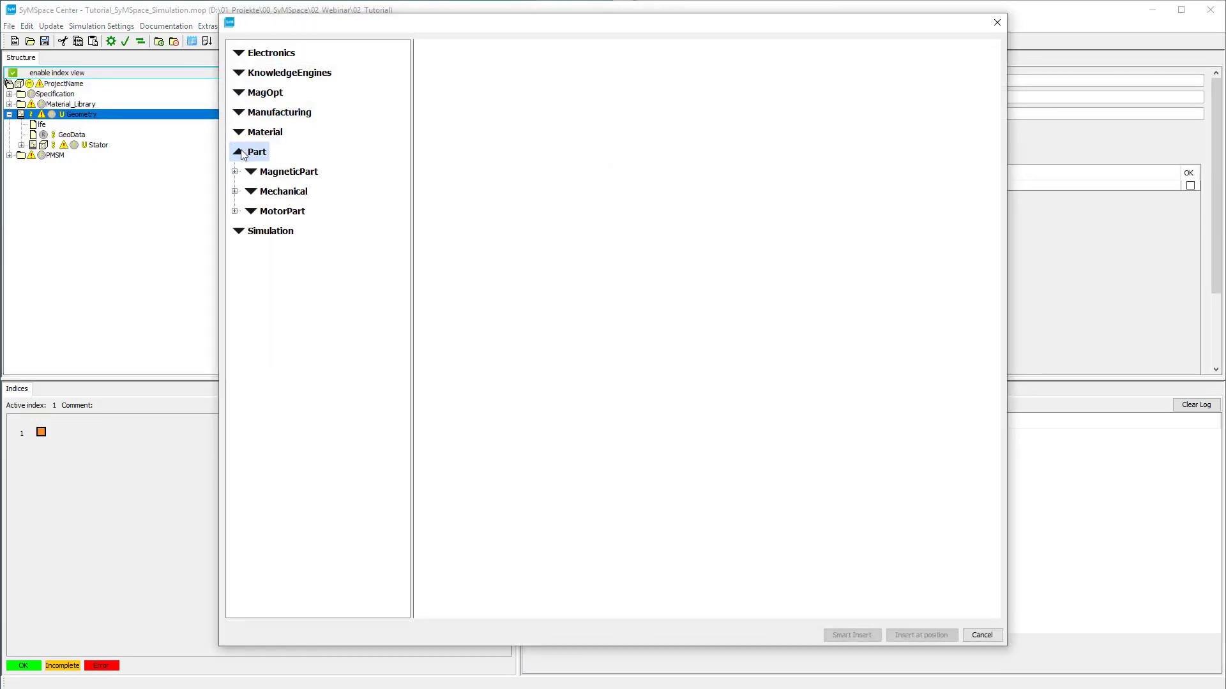
pyautogui.click(267, 213)
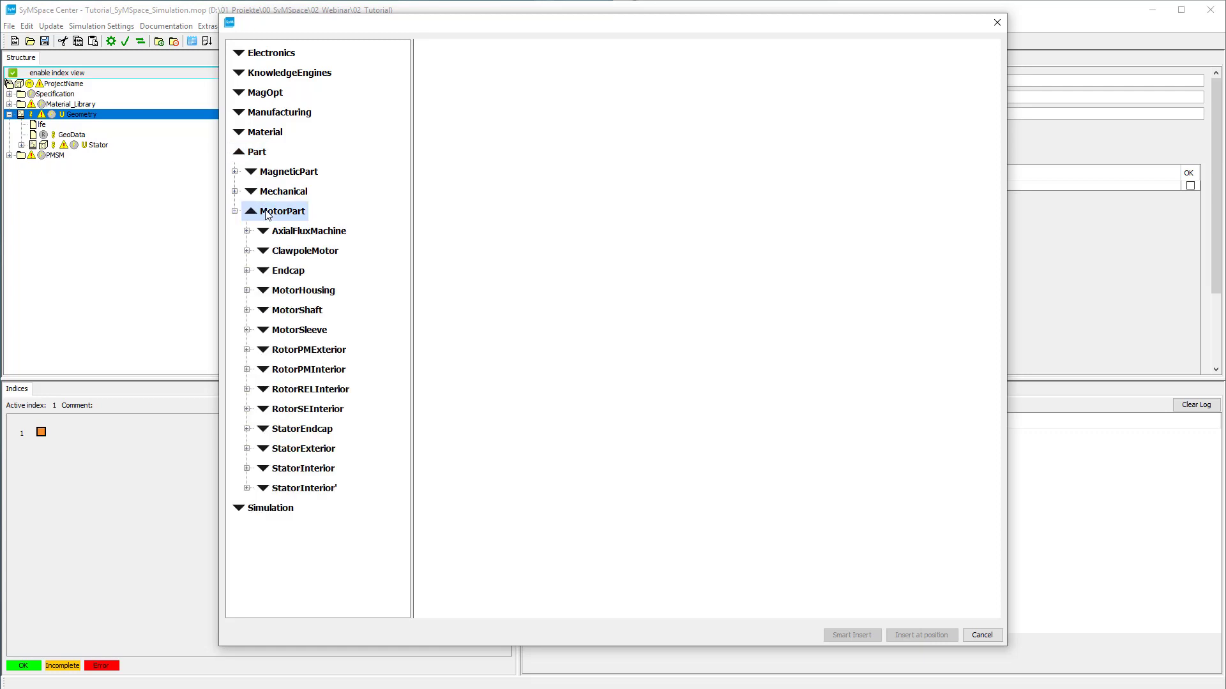
pyautogui.click(305, 371)
pyautogui.click(295, 390)
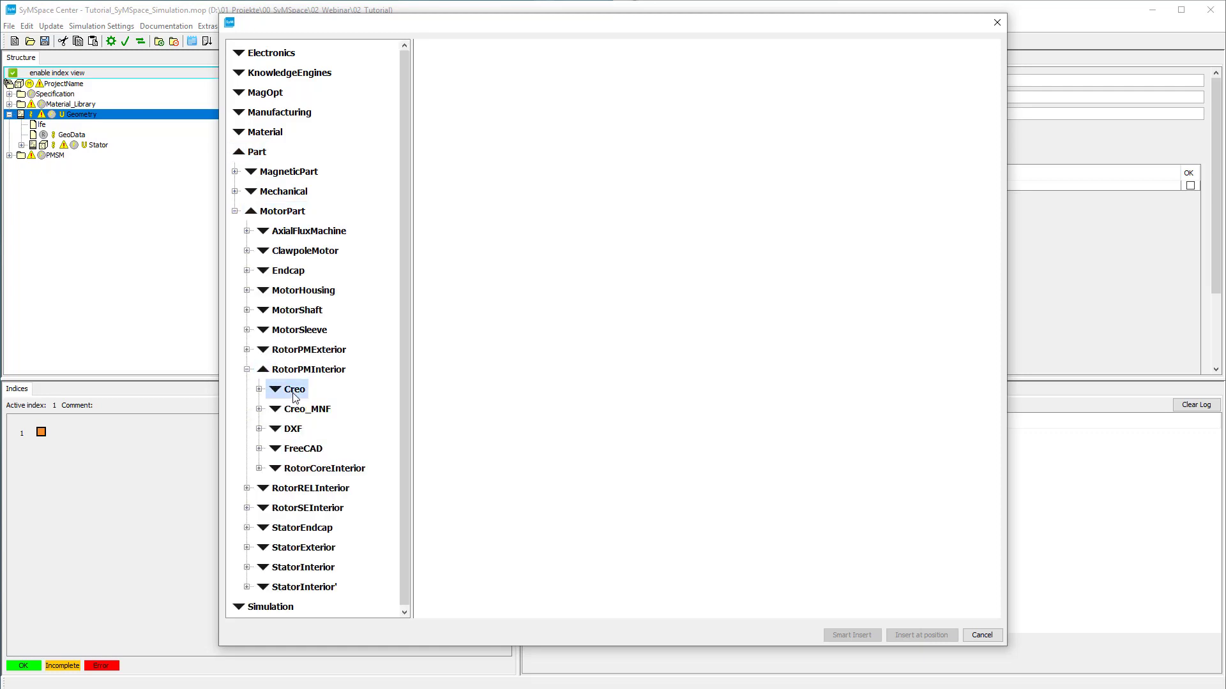
pyautogui.scroll(-10, 294, 397)
pyautogui.scroll(-15, 292, 393)
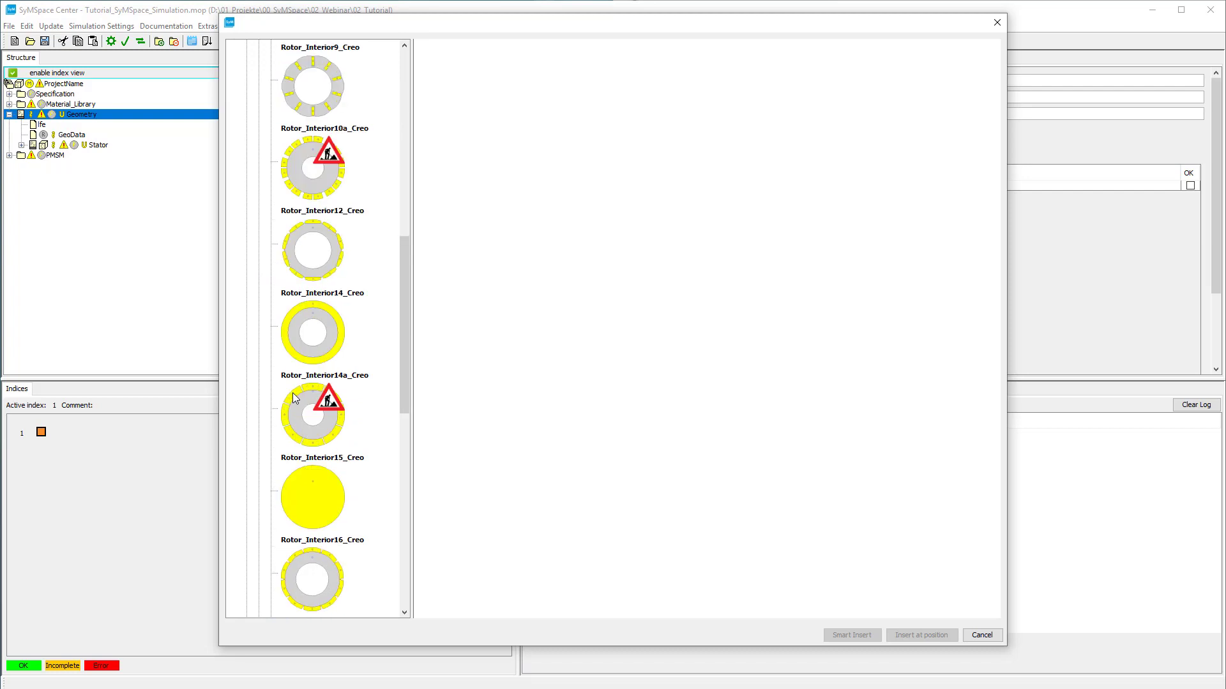
pyautogui.click(315, 204)
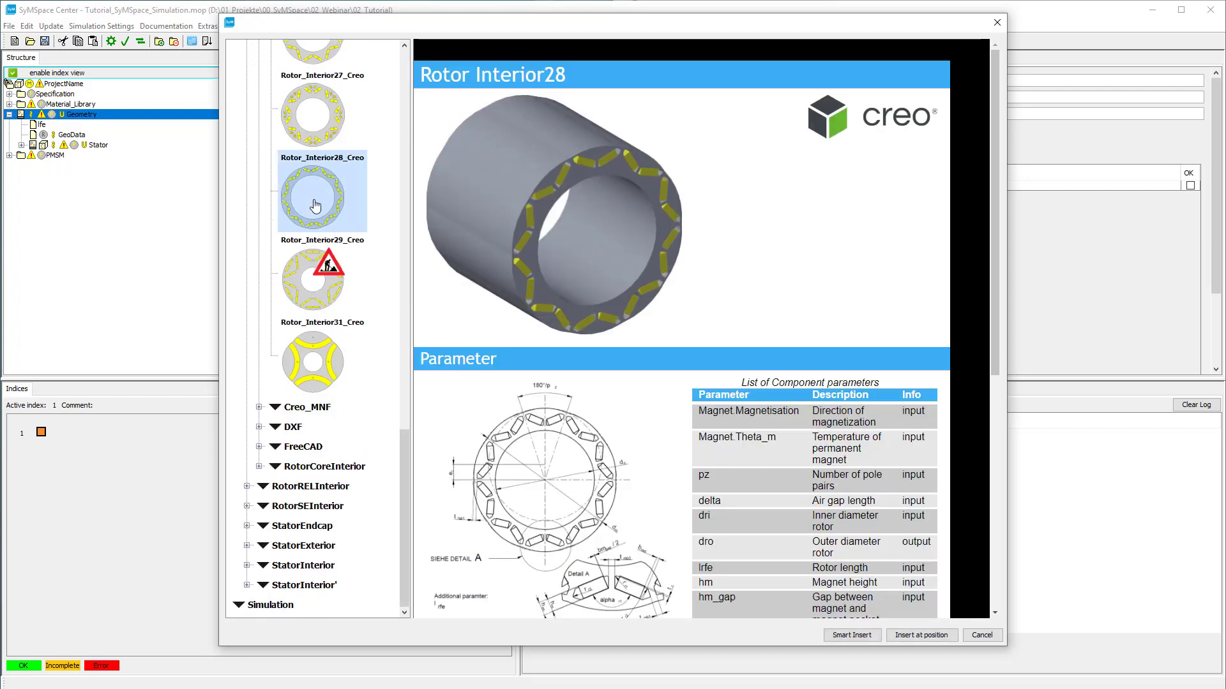
pyautogui.click(921, 635)
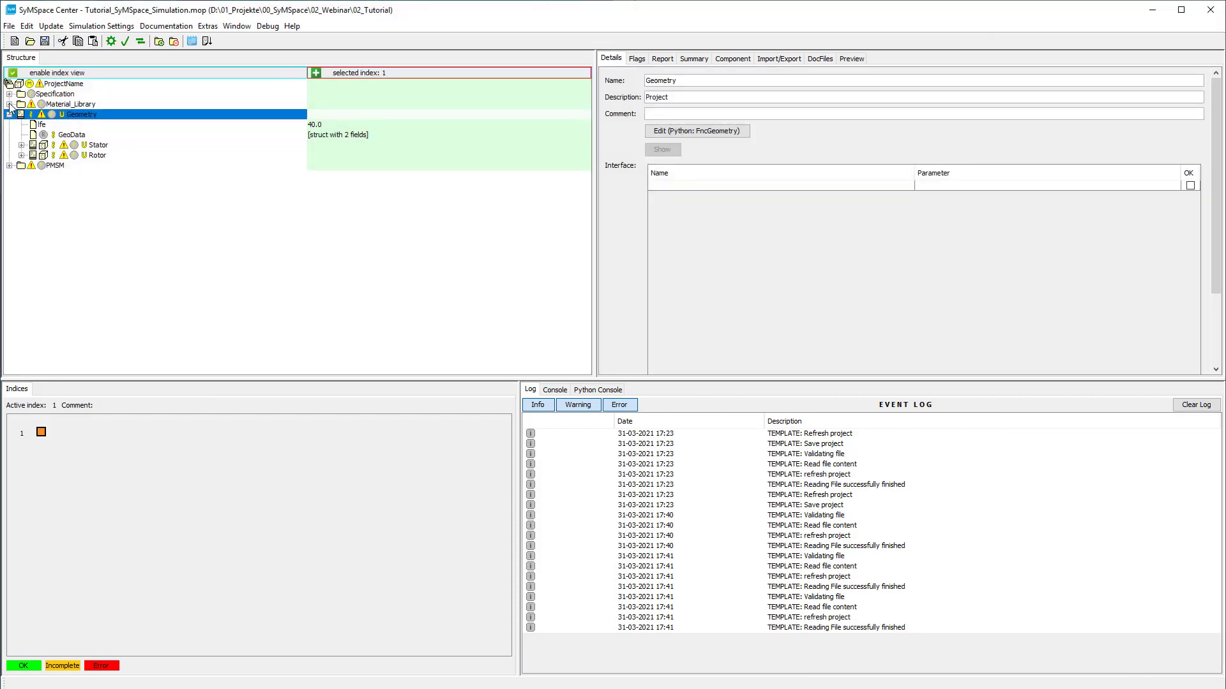
# Step: Insert the M250-35A_Isovac electrical steel from Material > Metal > ElectricalSteel into the Material_Library
pyautogui.click(10, 106)
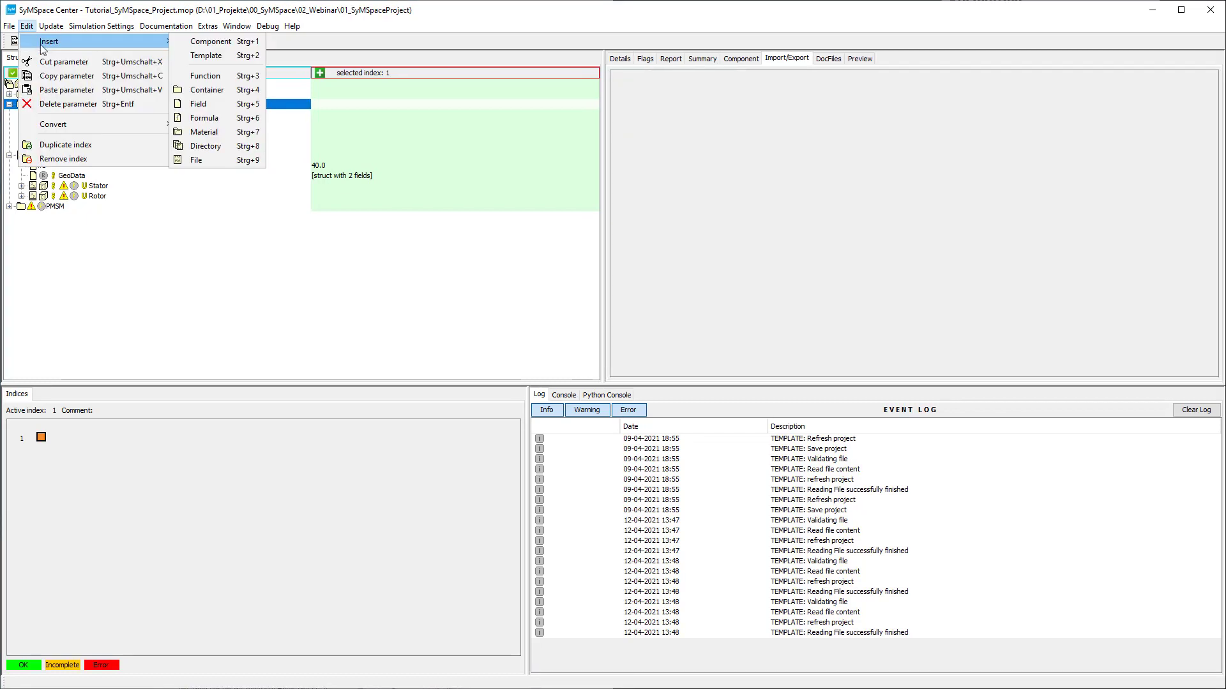
pyautogui.click(211, 39)
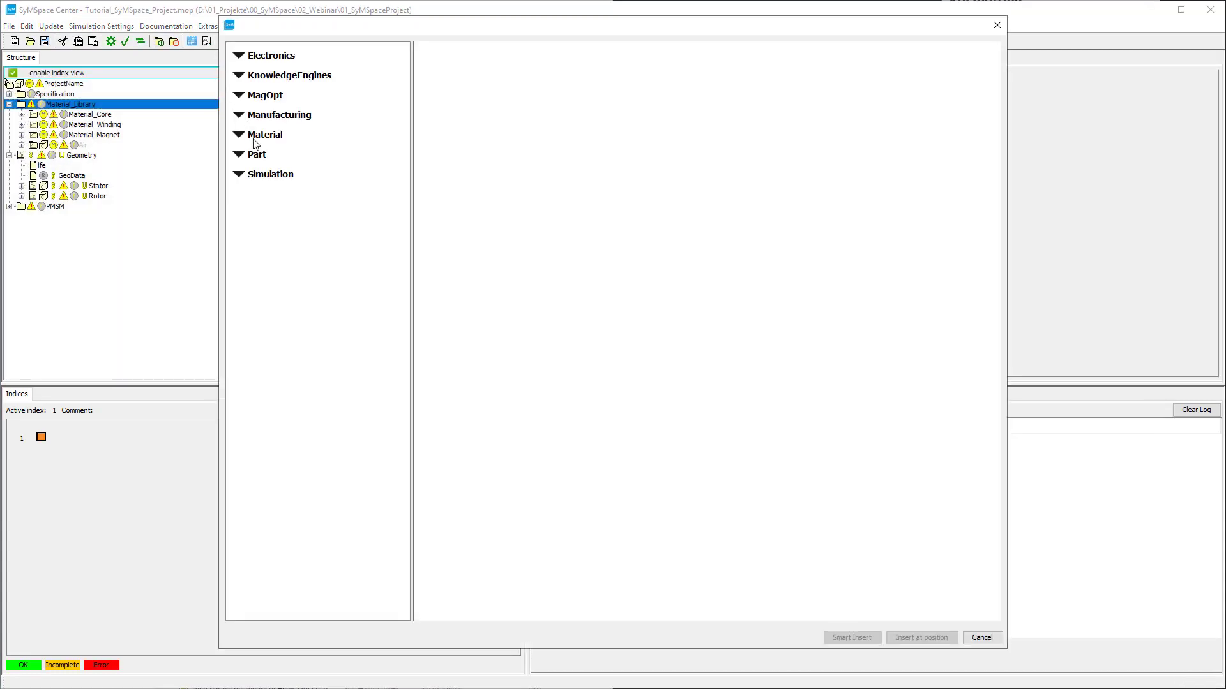
pyautogui.click(253, 135)
pyautogui.click(268, 217)
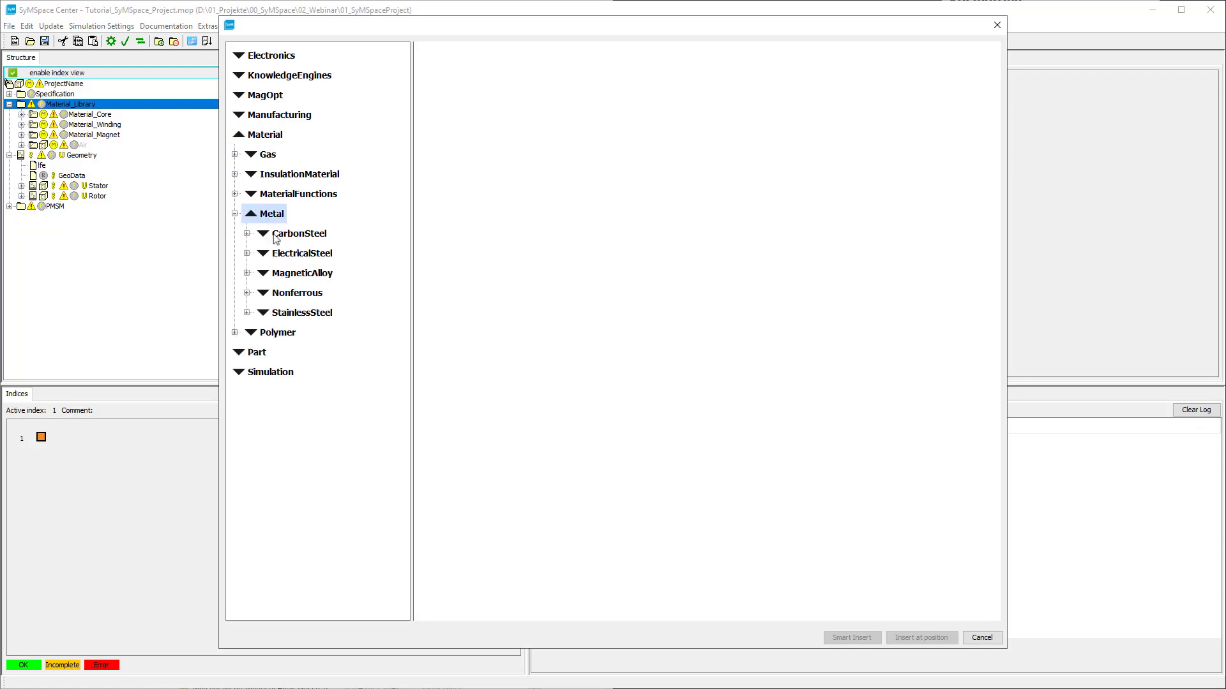
pyautogui.click(281, 254)
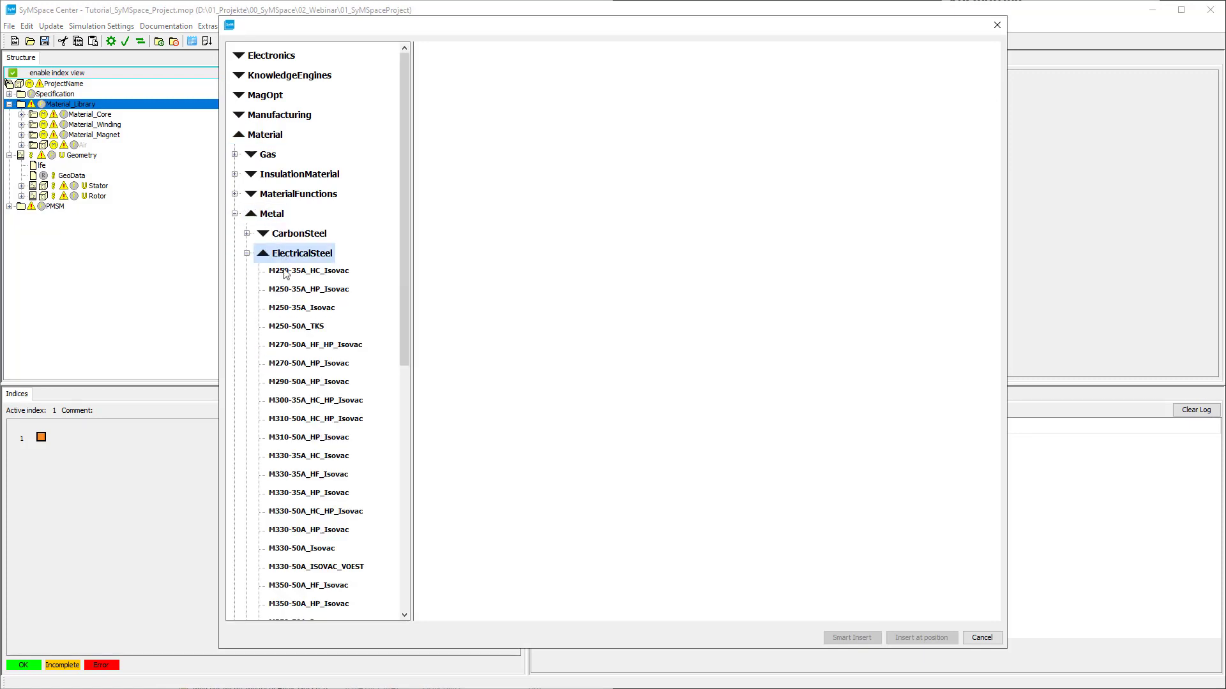
pyautogui.click(289, 307)
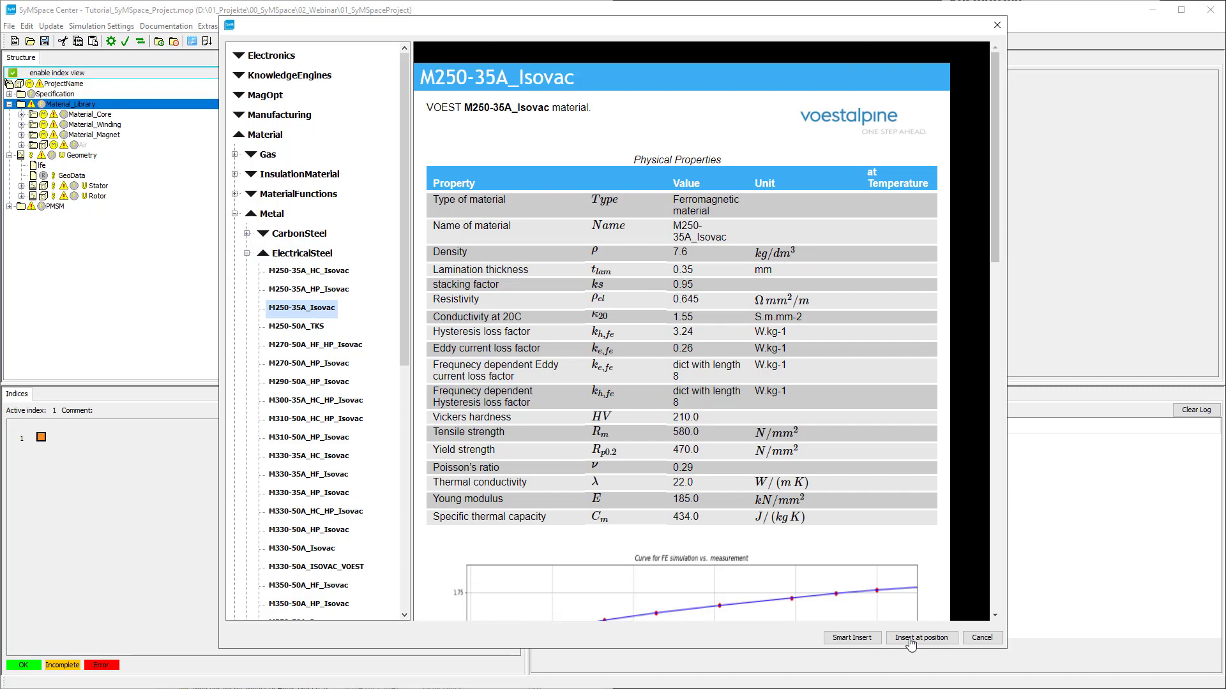
pyautogui.click(913, 637)
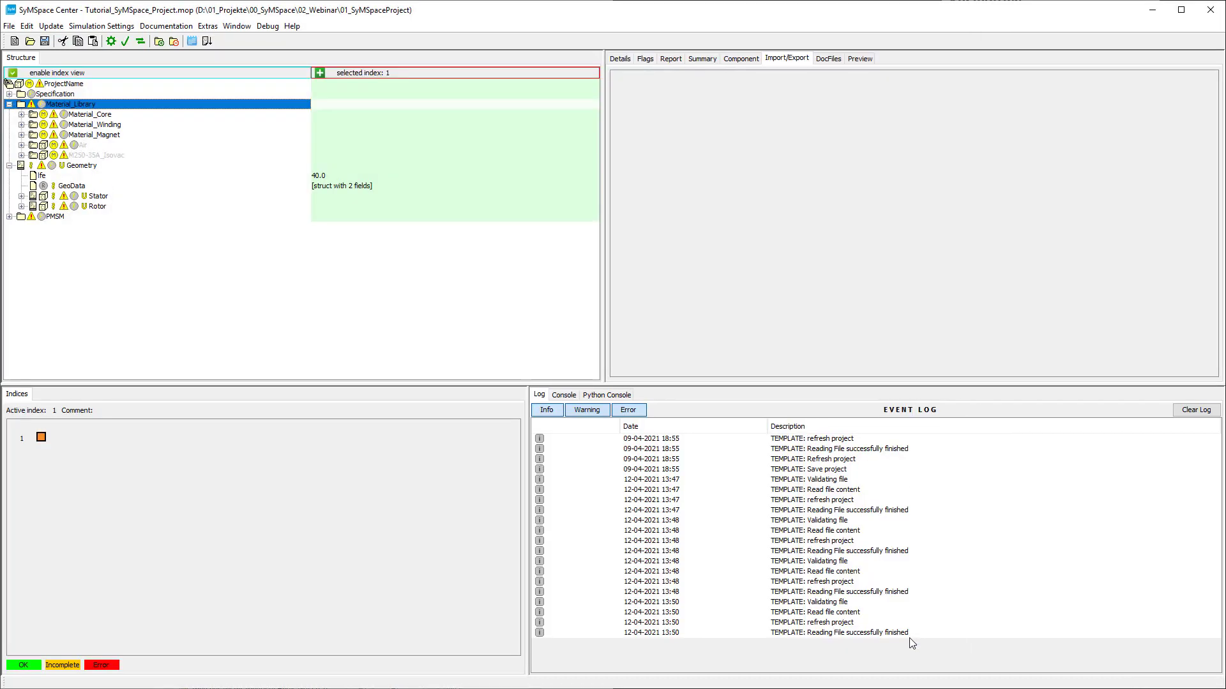
# Step: Insert the BMN-42UH_Bomatec magnet material from Material > Metal > MagneticAlloy > NdFeB at the Material_Library position
pyautogui.click(27, 26)
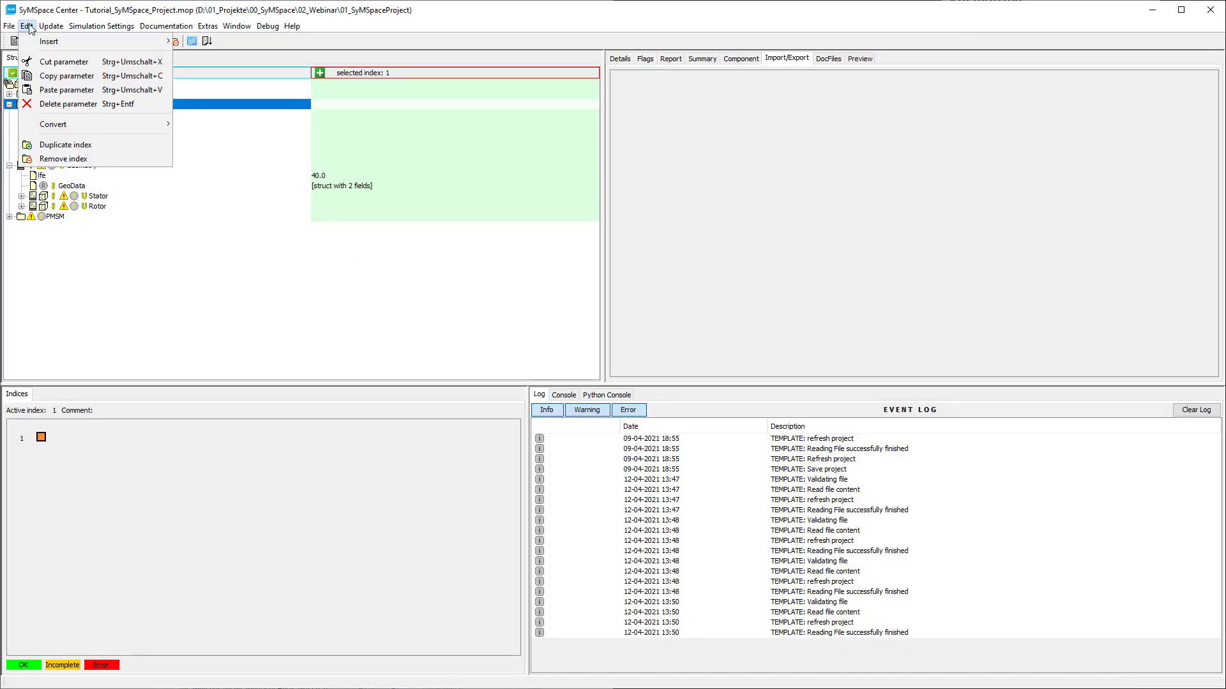
pyautogui.moveTo(47, 41)
pyautogui.click(207, 42)
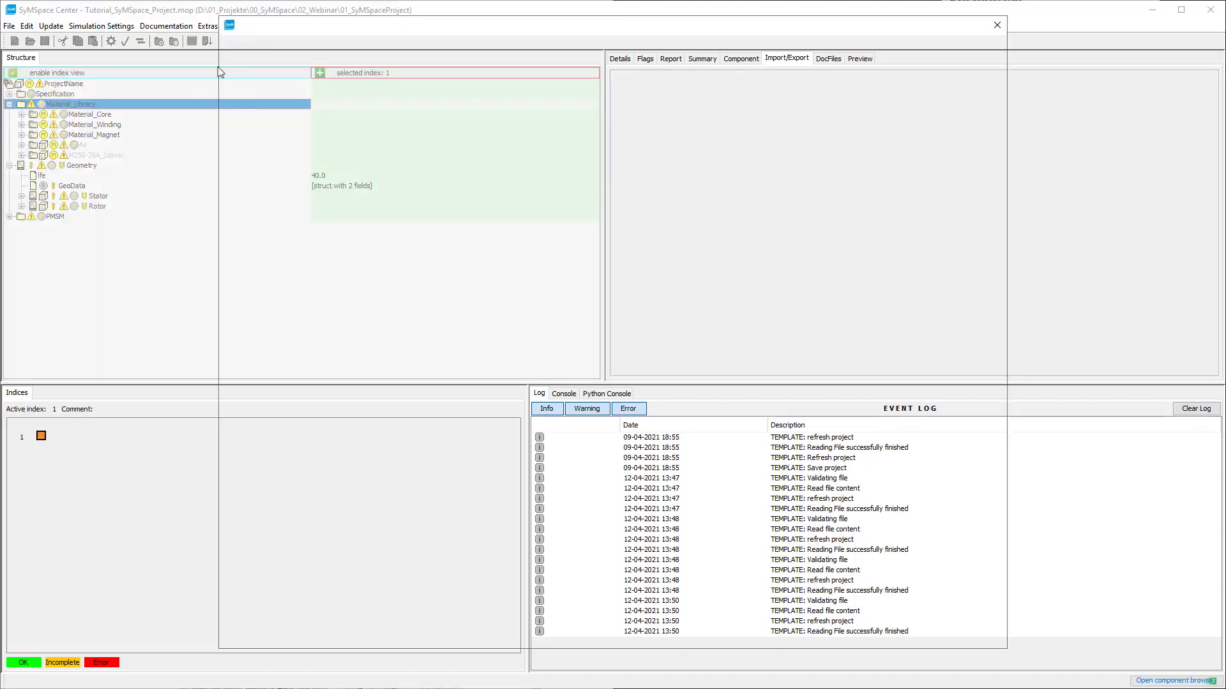
pyautogui.click(257, 139)
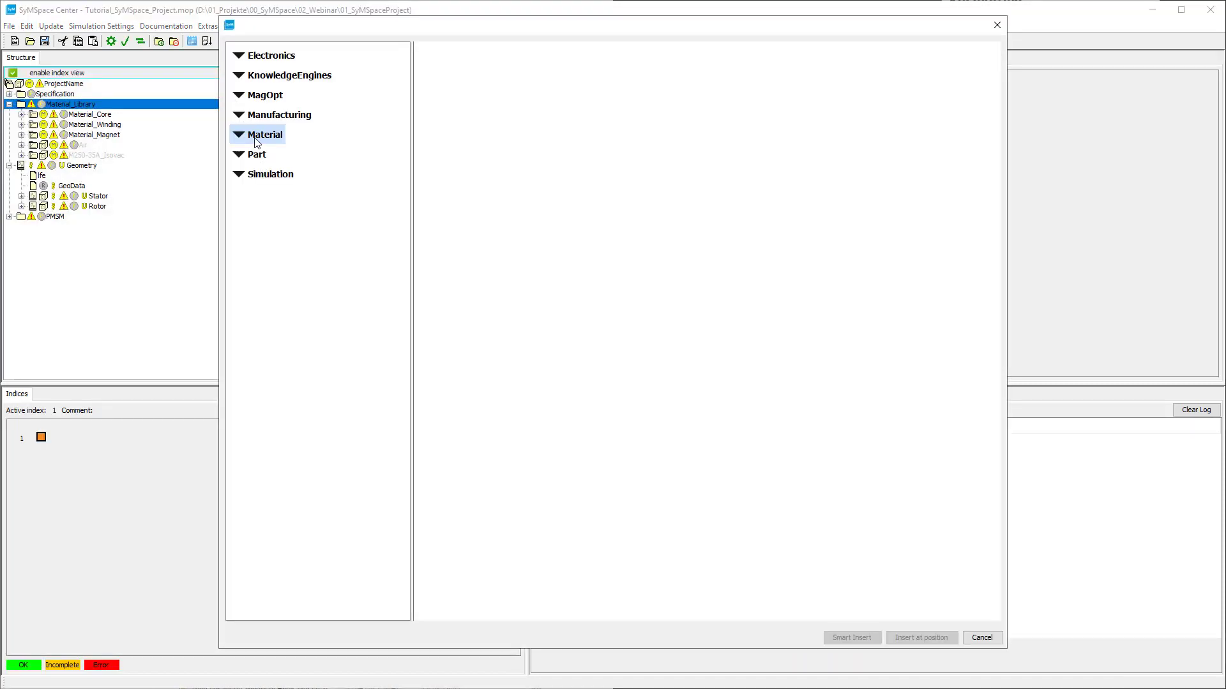
pyautogui.click(278, 219)
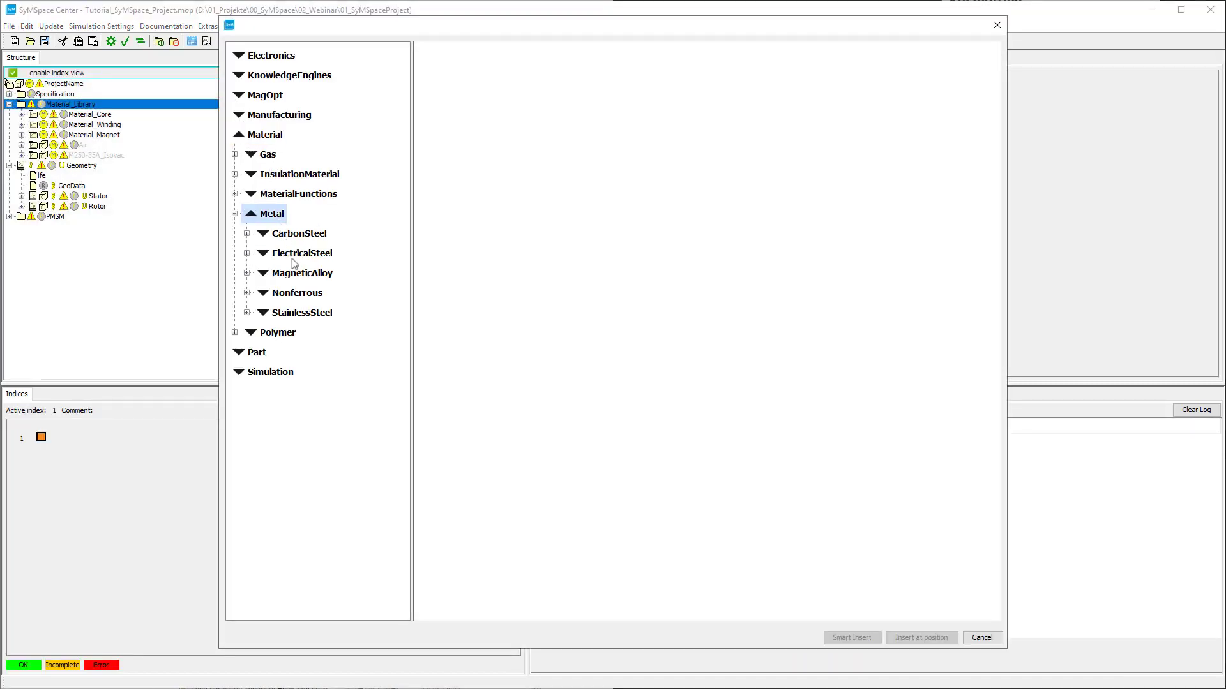
pyautogui.click(300, 278)
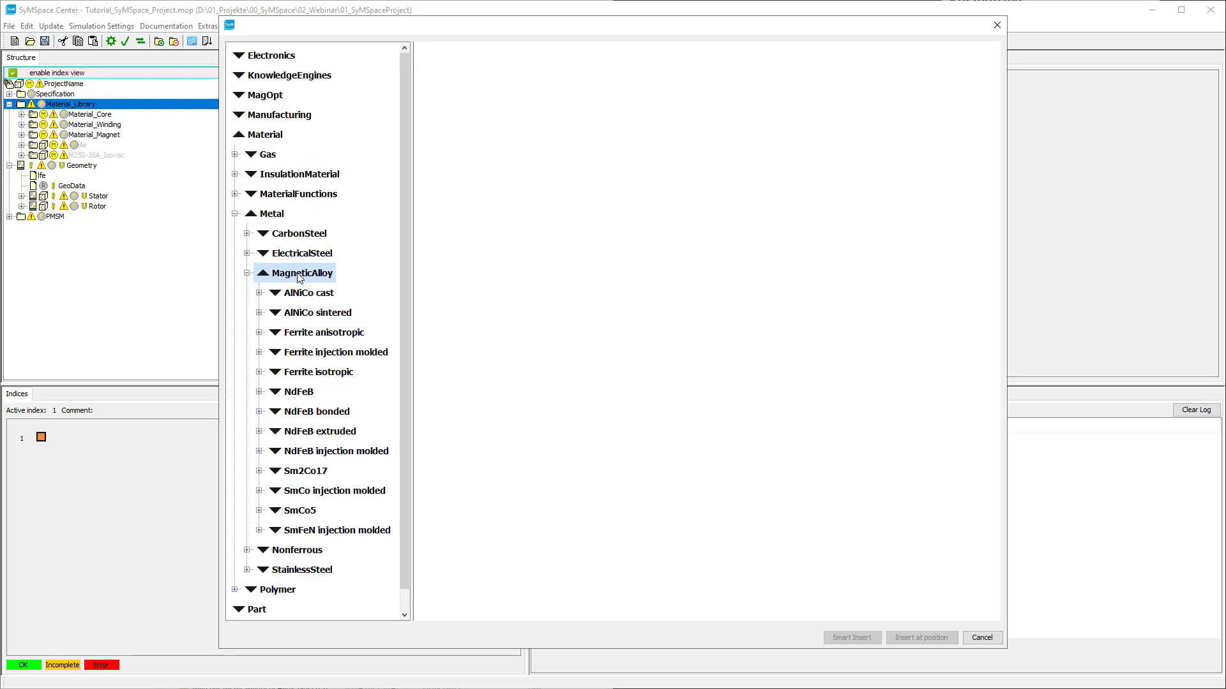
pyautogui.click(299, 392)
pyautogui.scroll(-1, 302, 399)
pyautogui.scroll(-12, 303, 399)
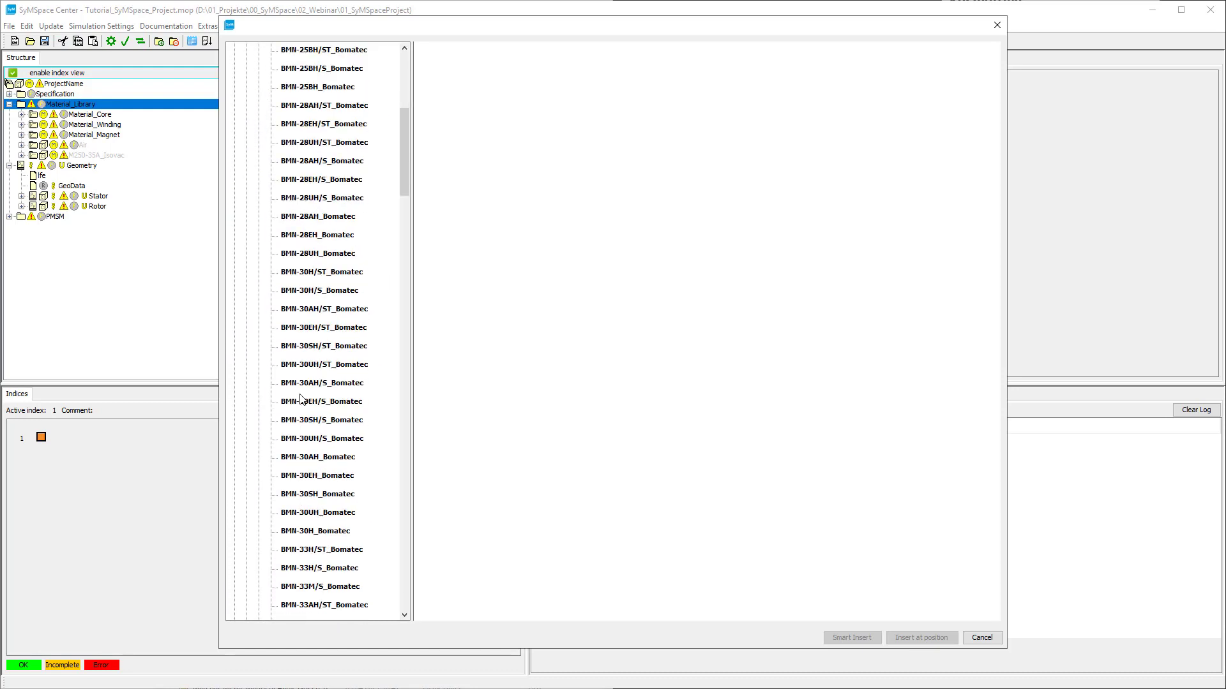
pyautogui.scroll(-13, 303, 399)
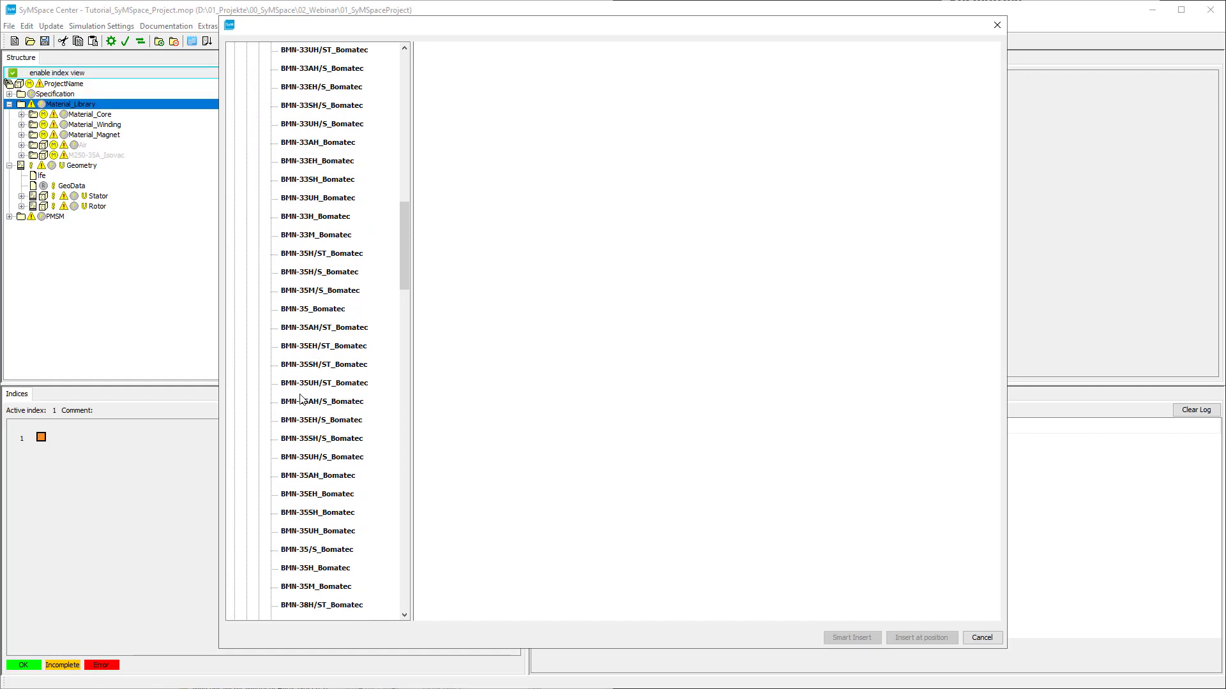
pyautogui.scroll(-15, 303, 399)
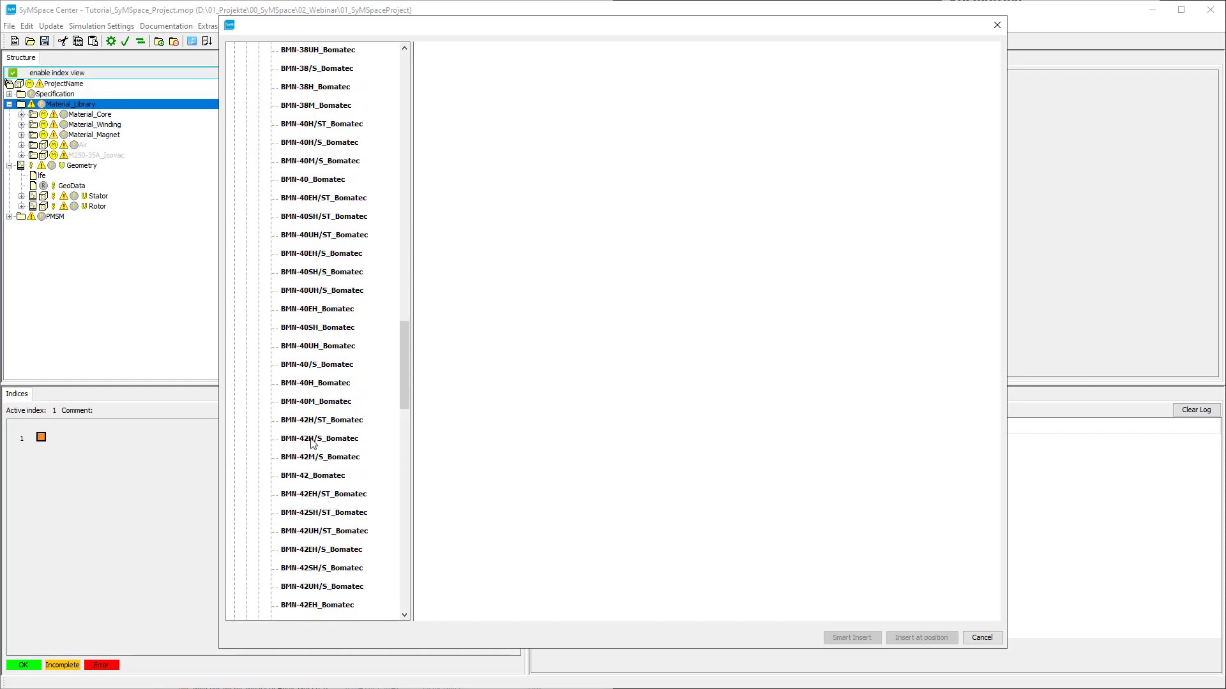
pyautogui.scroll(-1, 332, 527)
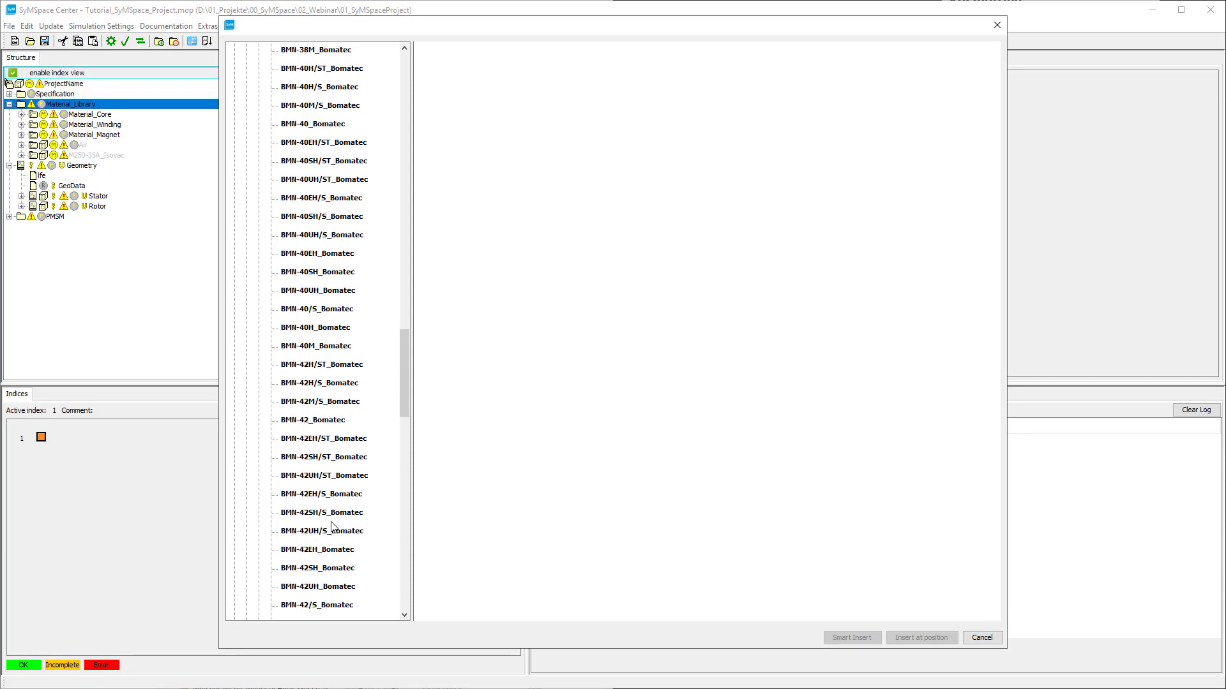
pyautogui.scroll(-1, 331, 527)
pyautogui.scroll(-1, 331, 528)
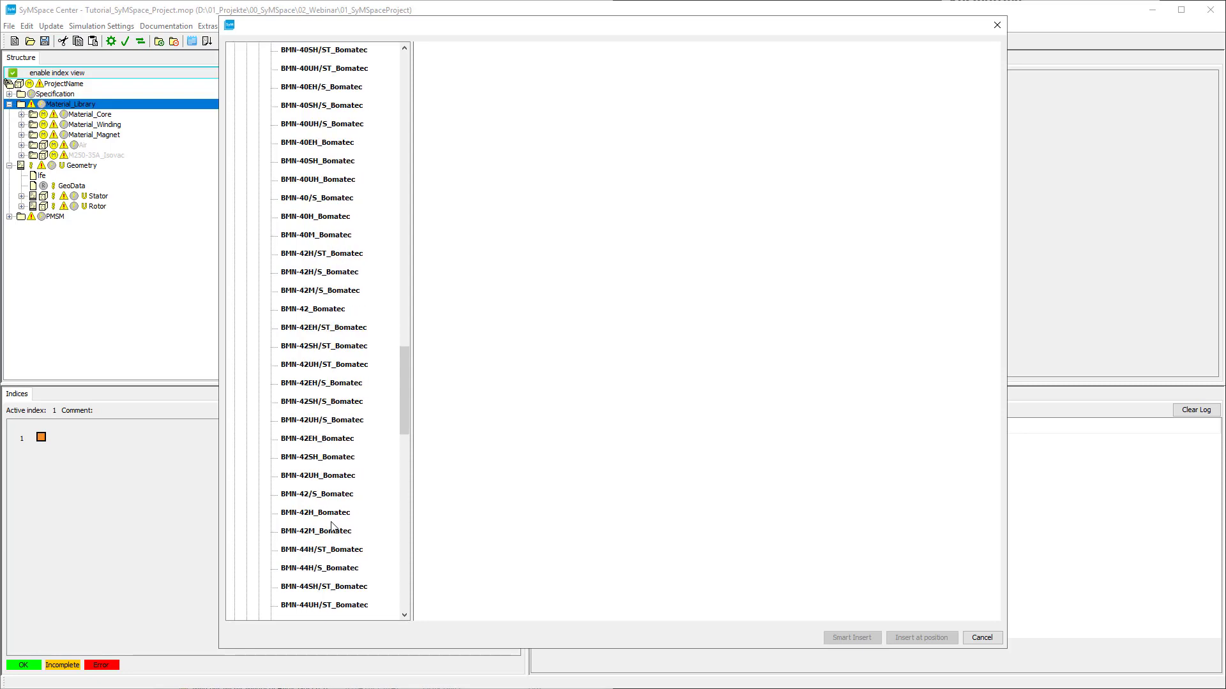
pyautogui.click(323, 476)
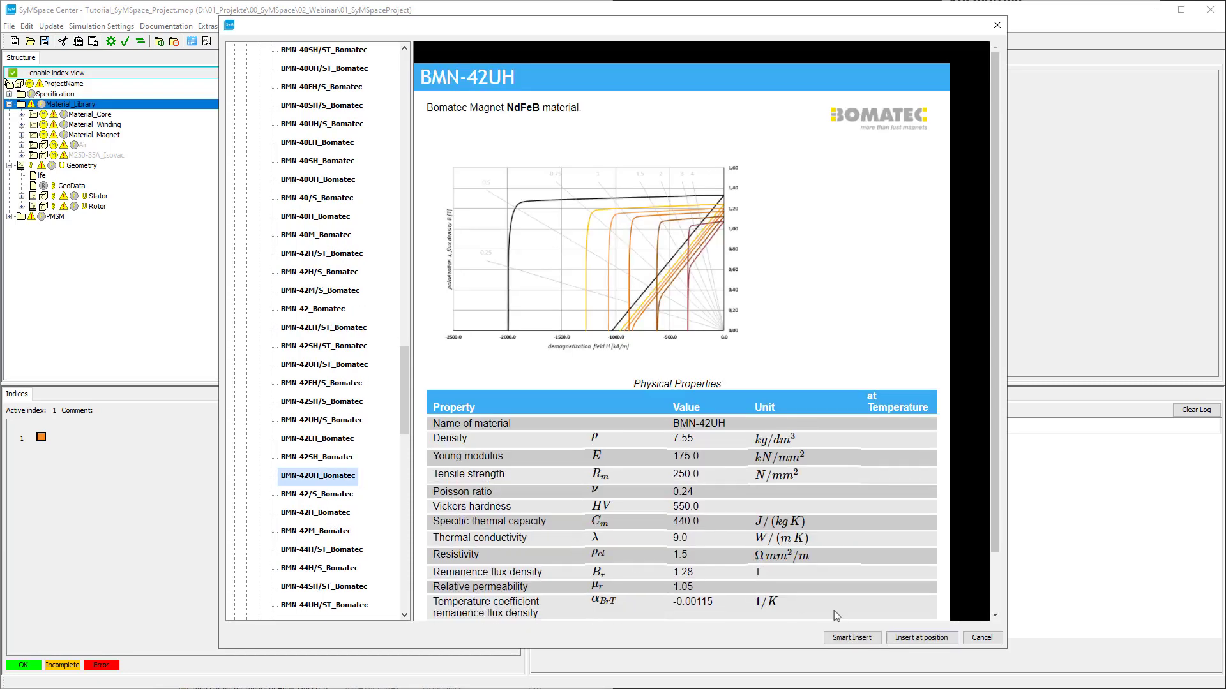
pyautogui.click(921, 638)
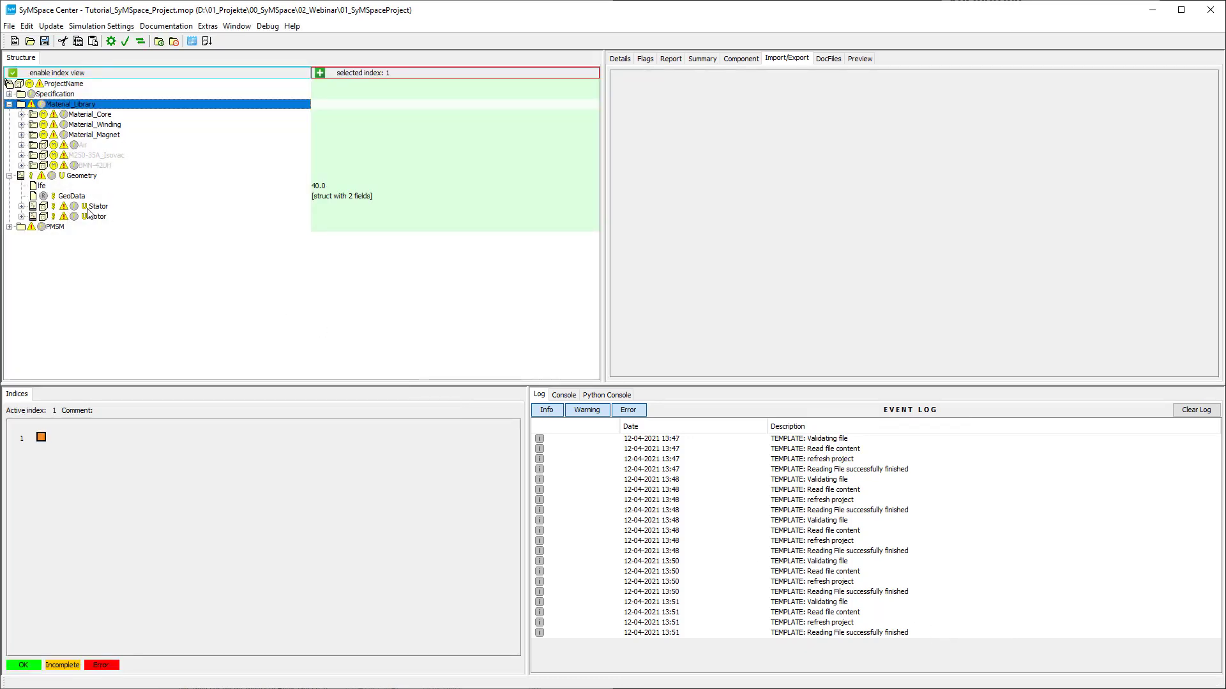
# Step: Link the StatorCore's MaterialCore import to Material_Library.M250-35A_Isovac
pyautogui.doubleClick(96, 206)
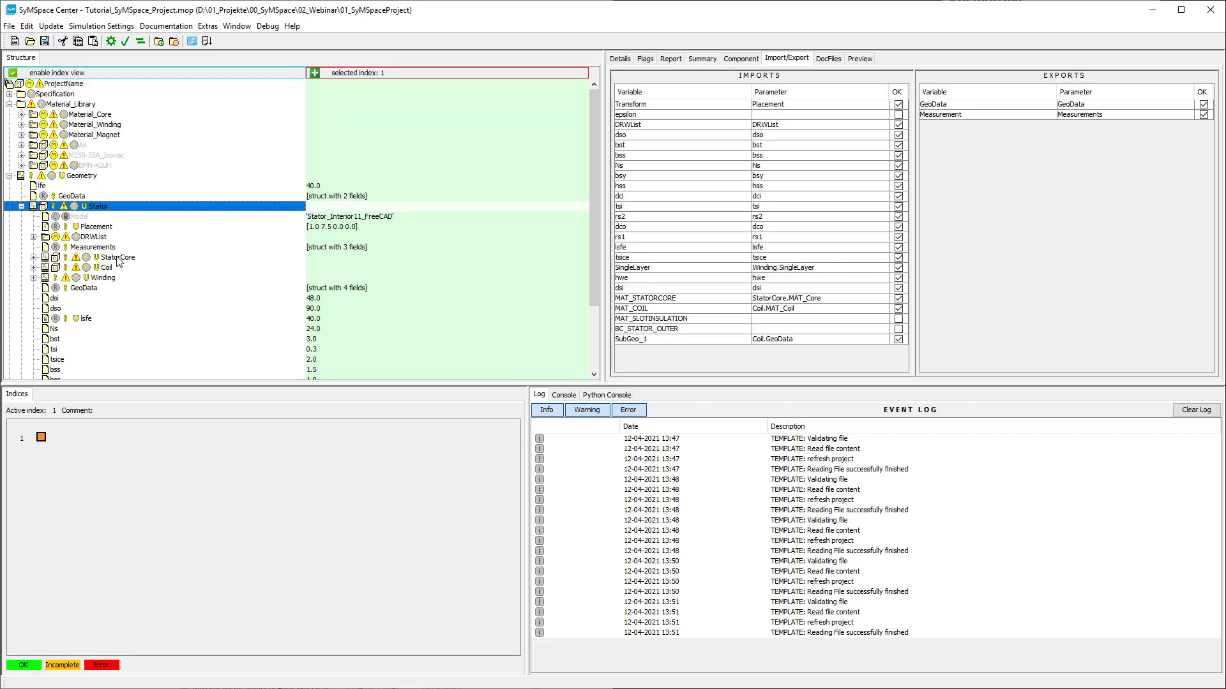
pyautogui.click(117, 258)
pyautogui.doubleClick(807, 104)
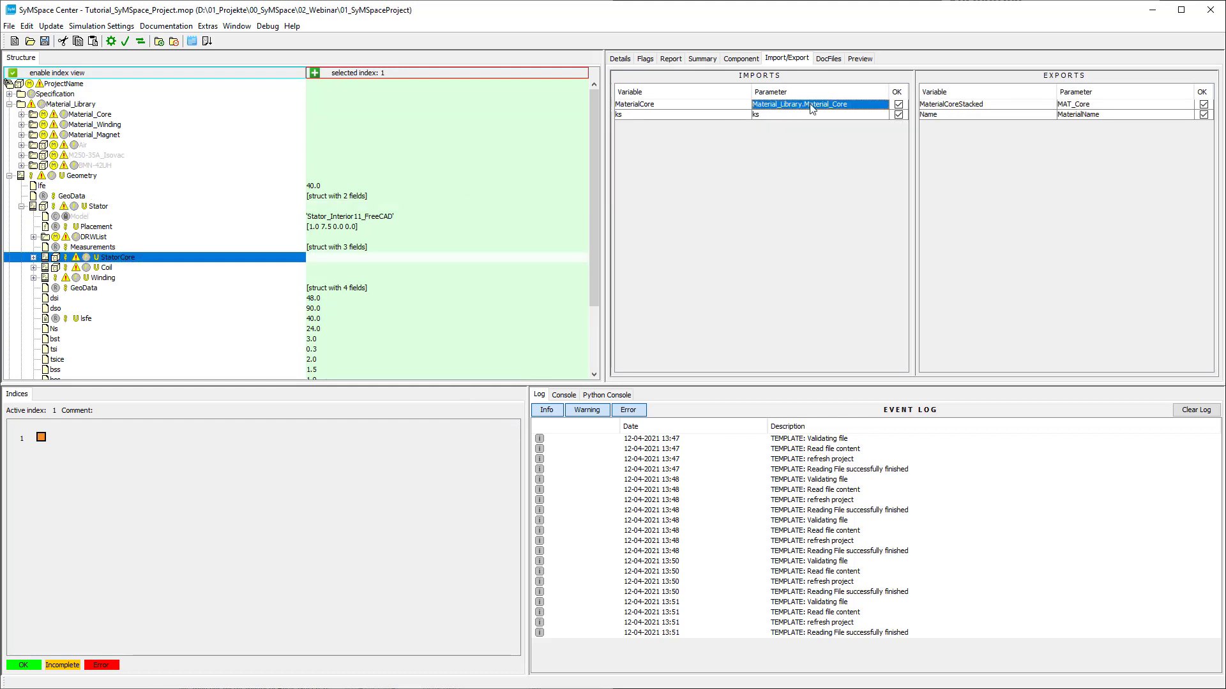
pyautogui.moveTo(806, 104); pyautogui.dragTo(836, 104)
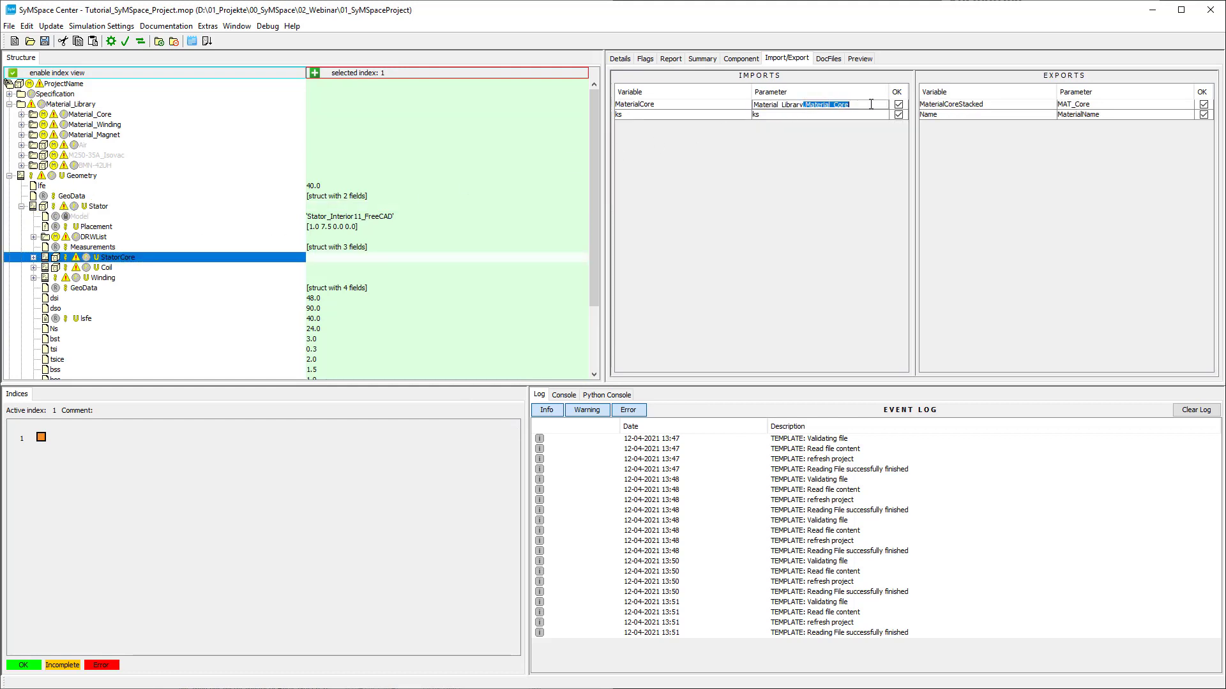
pyautogui.press('BackSpace')
pyautogui.press('Return')
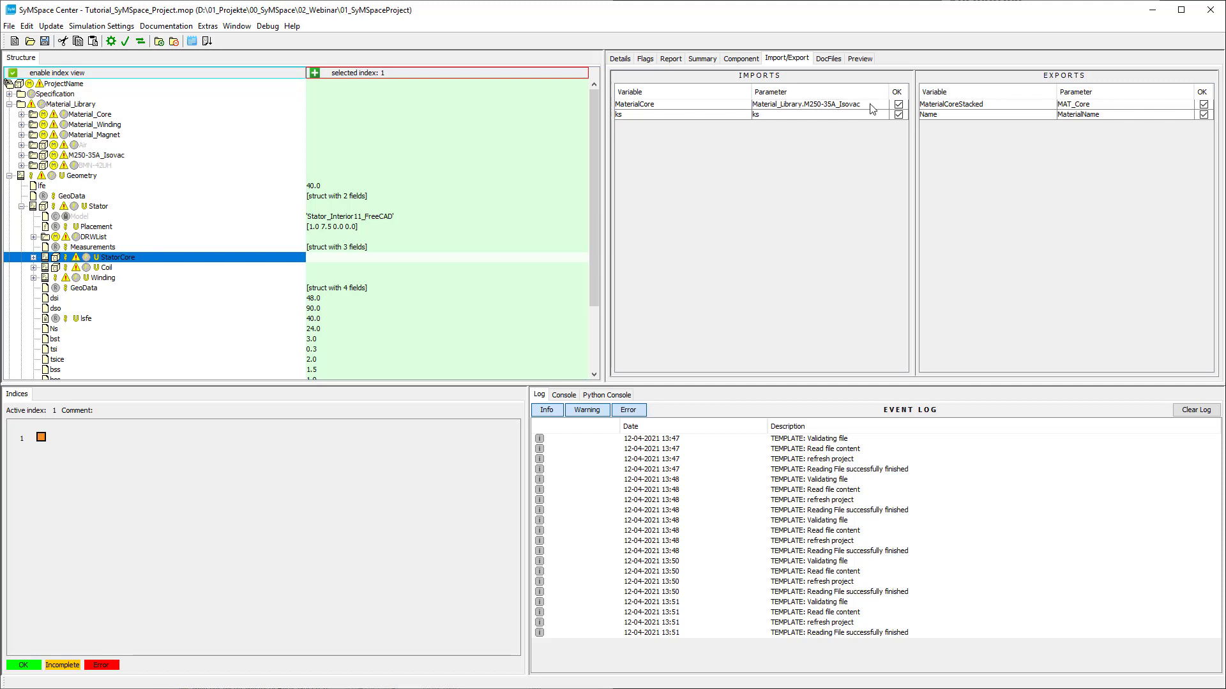
# Step: Link the RotorCore's MaterialCore import to Material_Library.M250-35A_Isovac
pyautogui.click(21, 207)
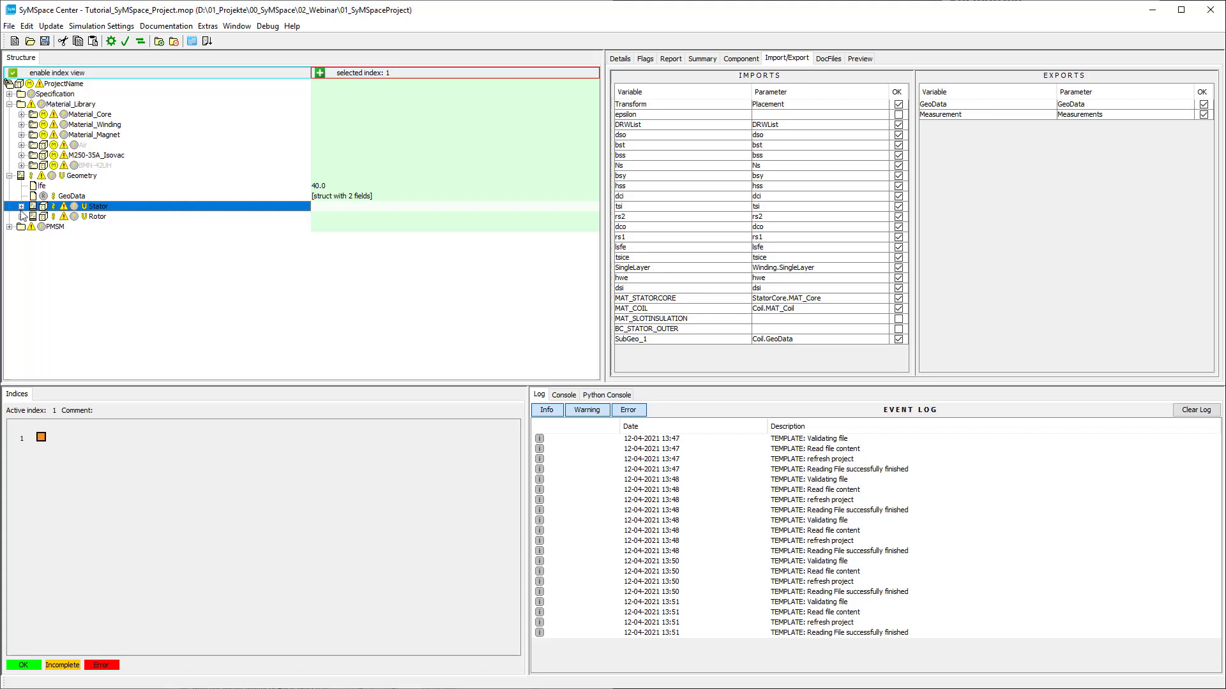
pyautogui.click(21, 217)
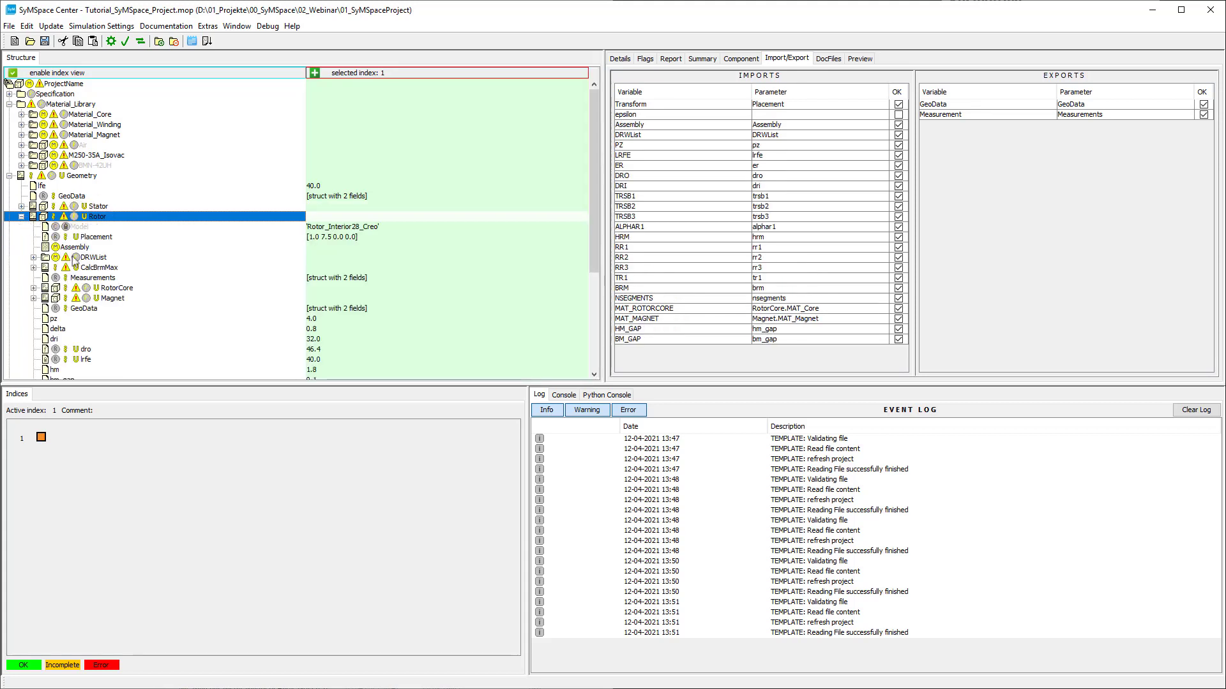
pyautogui.click(112, 289)
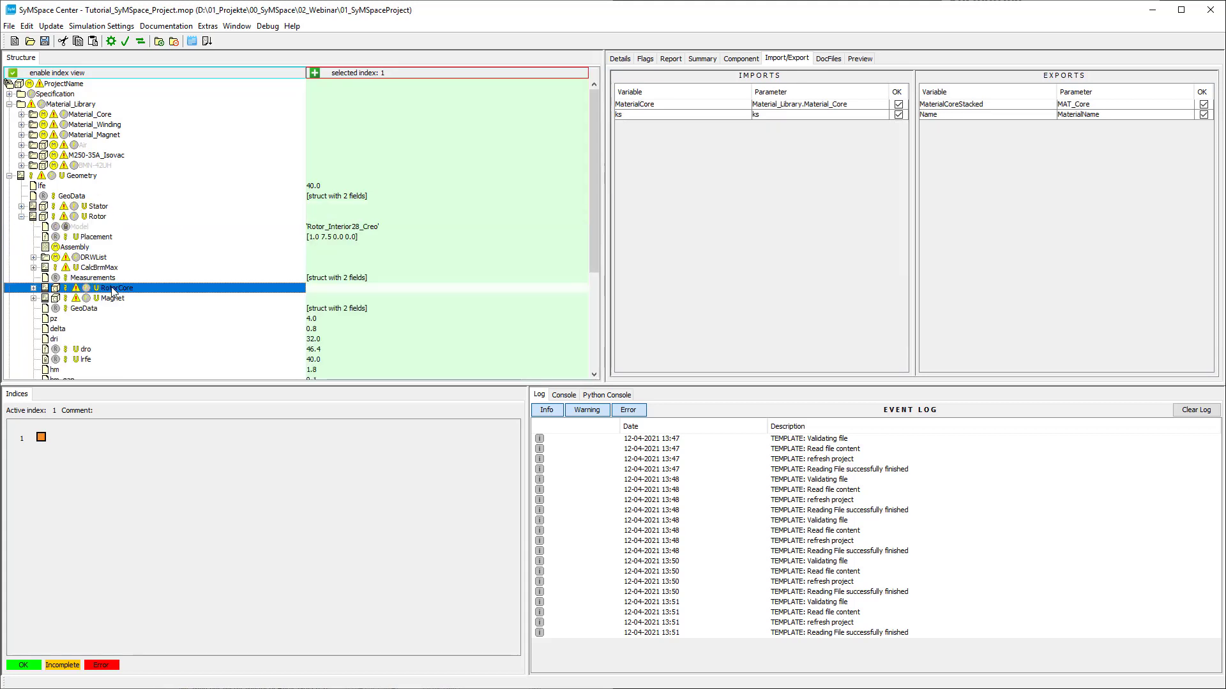
pyautogui.doubleClick(811, 104)
pyautogui.moveTo(850, 104); pyautogui.dragTo(874, 104)
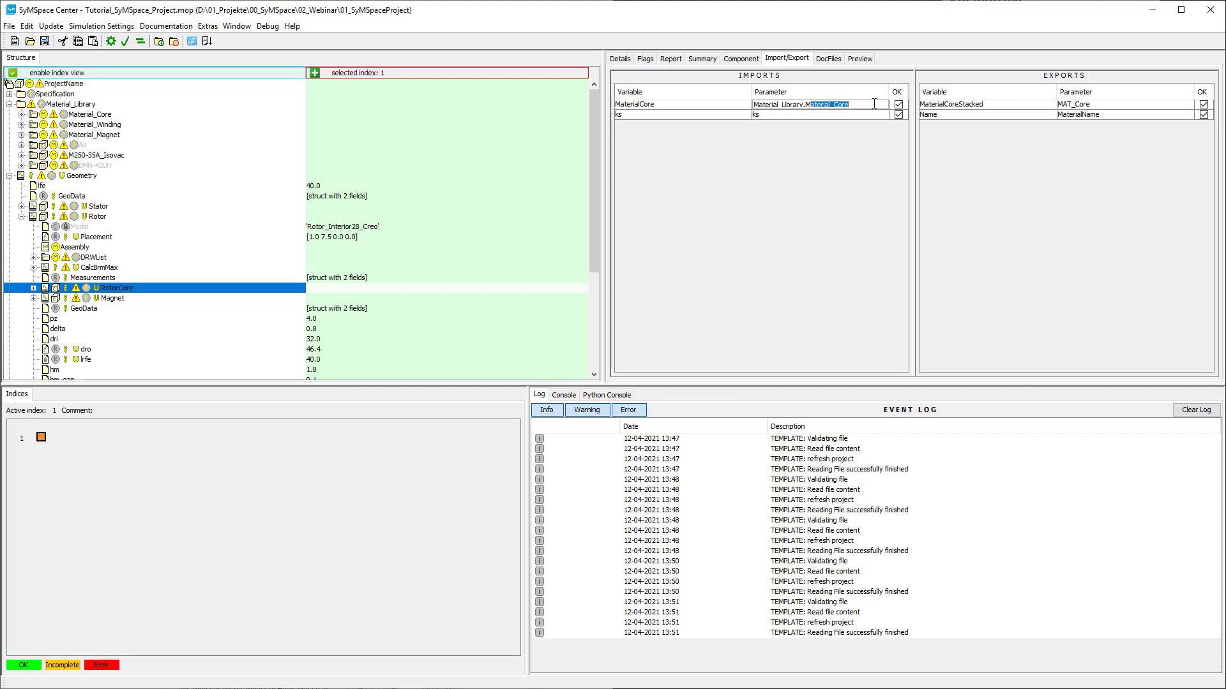
pyautogui.write('250-35A_Isovac')
pyautogui.press('Return')
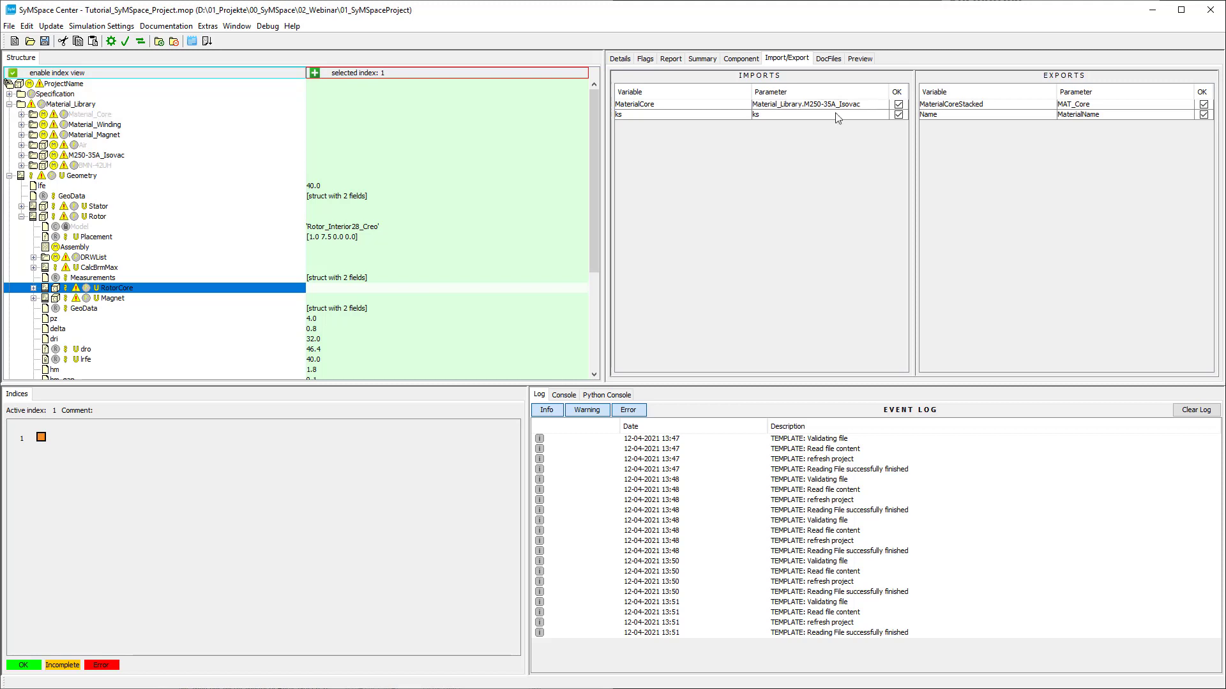
# Step: Link the rotor Magnet's MaterialMagnet import to Material_Library.BMN-42UH
pyautogui.click(112, 298)
pyautogui.click(810, 104)
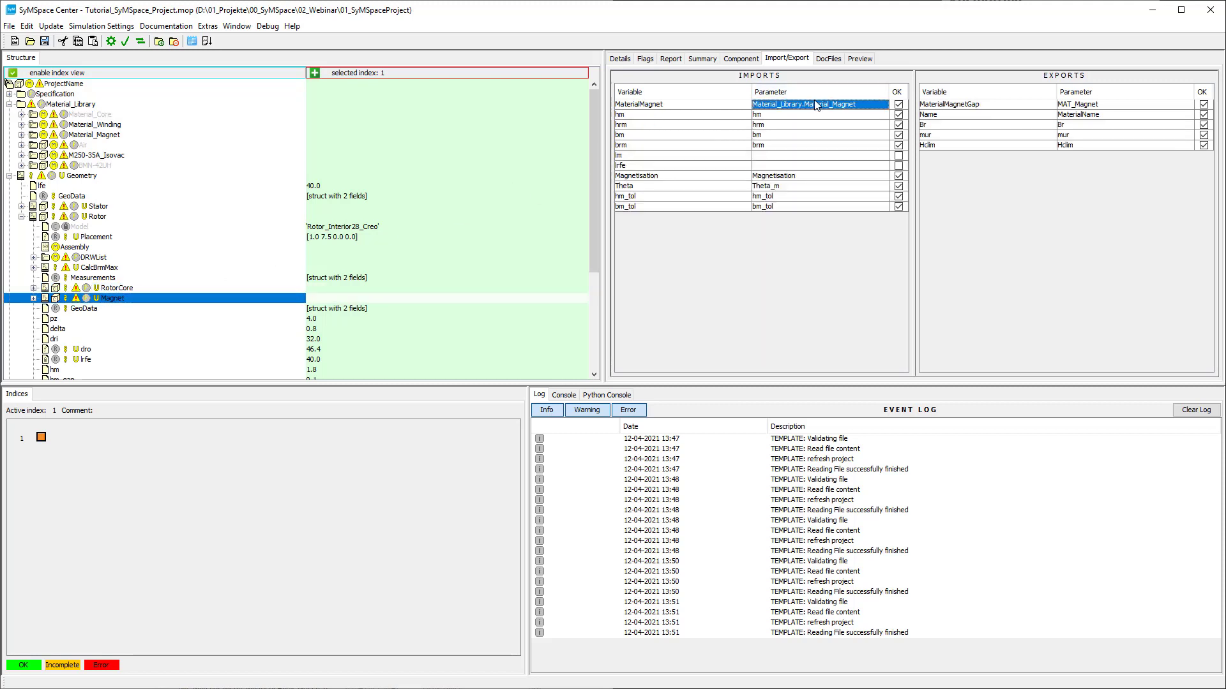
pyautogui.click(810, 104)
pyautogui.doubleClick(817, 104)
pyautogui.write('BMN-42UH')
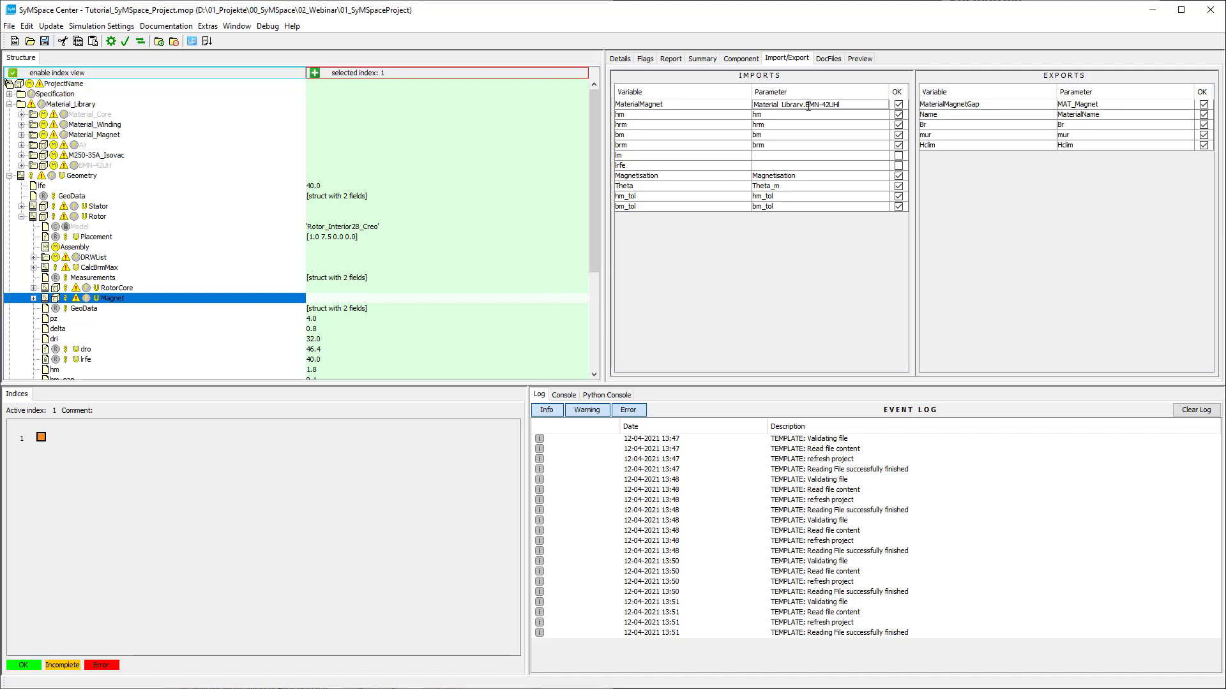
pyautogui.press('Return')
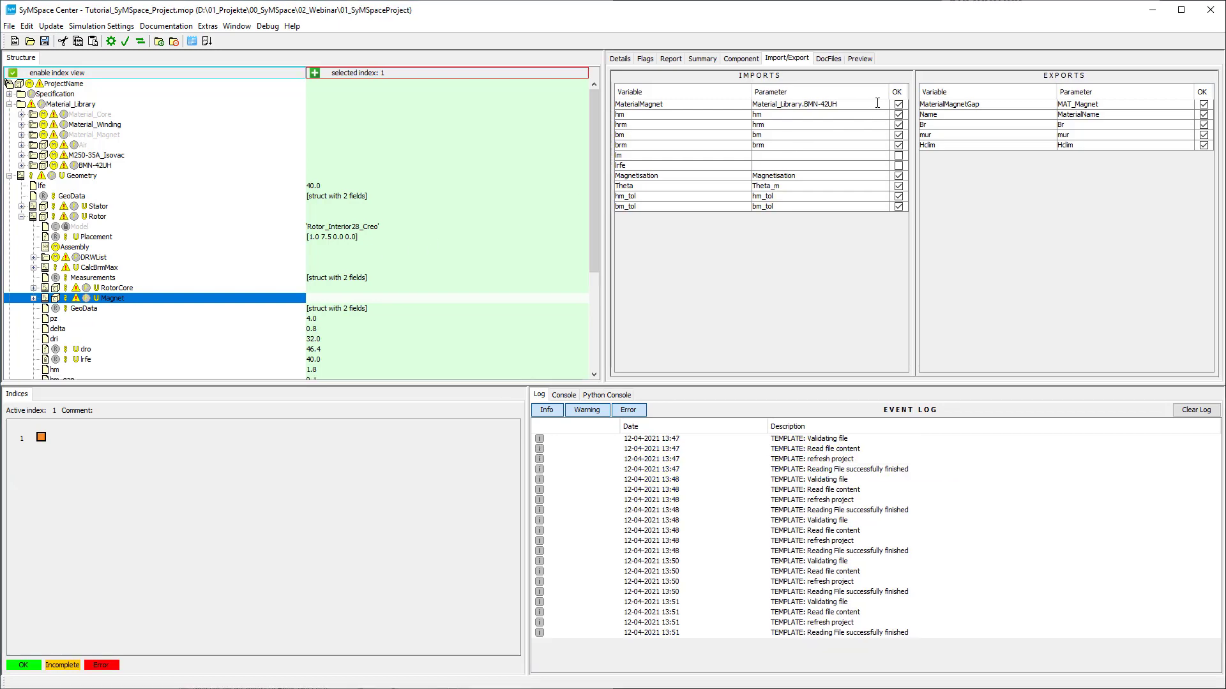
# Step: Set Tn to 200 and nn to 8500 in the project's Specification
pyautogui.click(21, 216)
pyautogui.press('Right')
pyautogui.press('Down')
pyautogui.press('Down')
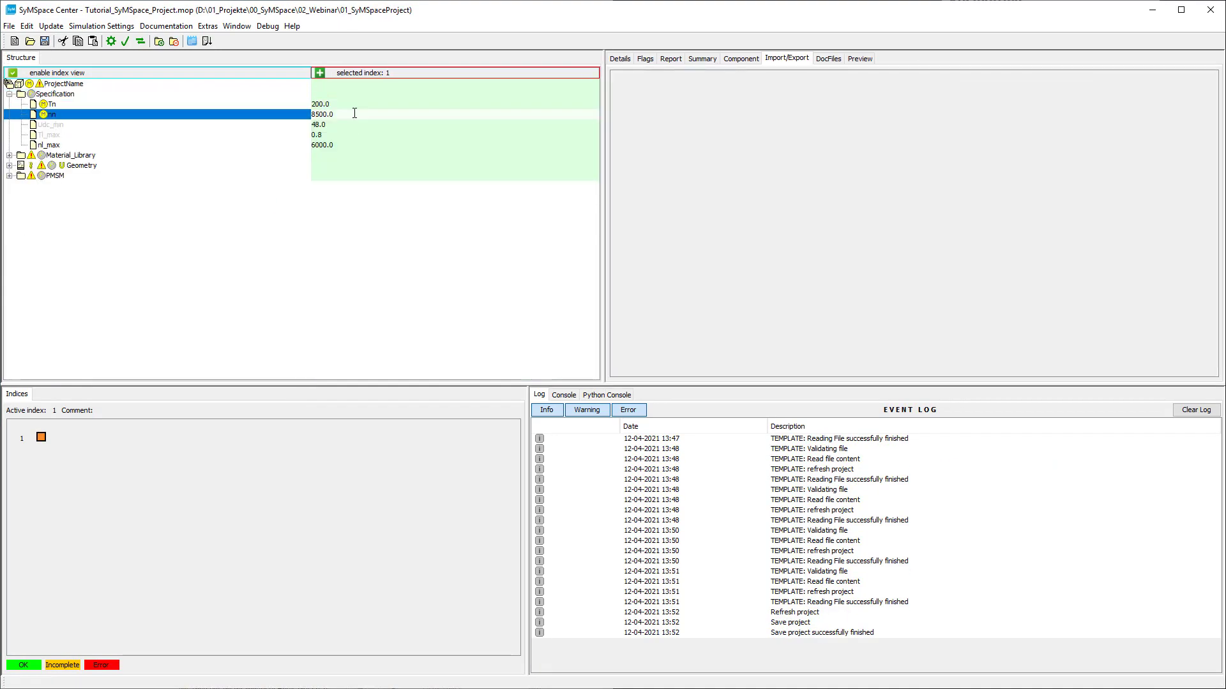
pyautogui.press('Down')
pyautogui.press('Down')
pyautogui.press('Down')
# Step: Set the Geometry's lfe to 134 and the stator coil's WireGrade to Grade2
pyautogui.click(10, 165)
pyautogui.press('Down')
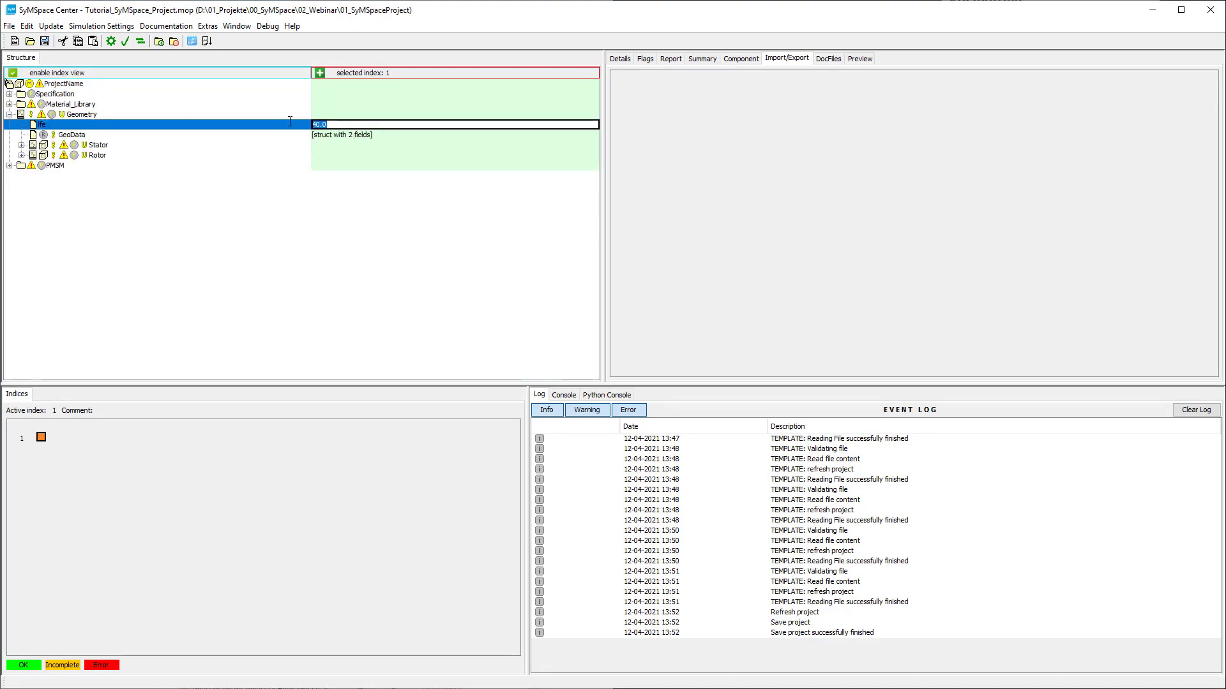
pyautogui.click(21, 145)
pyautogui.click(33, 206)
pyautogui.scroll(-1, 128, 255)
pyautogui.click(88, 196)
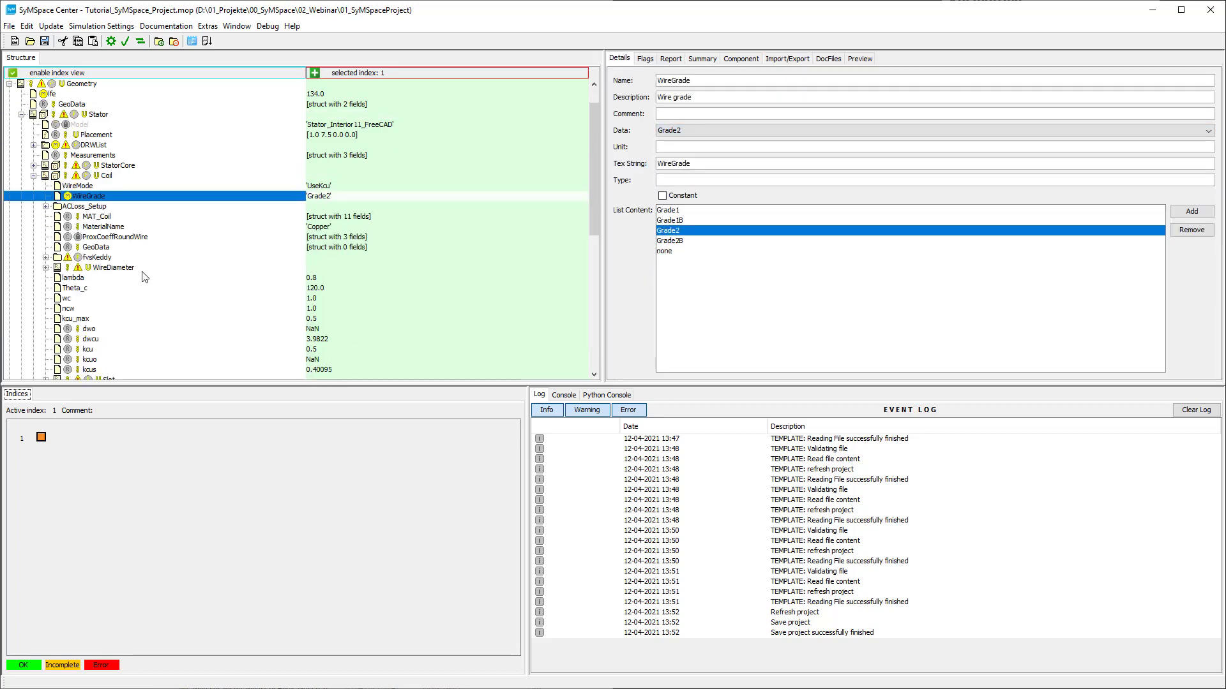
# Step: Set the stator coil's Theta_c to 80, wc to 5, ncw to 12, kcu_max to 0.45 and kcuwe to 0.3
pyautogui.doubleClick(343, 287)
pyautogui.press('Return')
pyautogui.write('5')
pyautogui.press('Return')
pyautogui.write('12')
pyautogui.press('Return')
pyautogui.write('0.45')
pyautogui.press('Return')
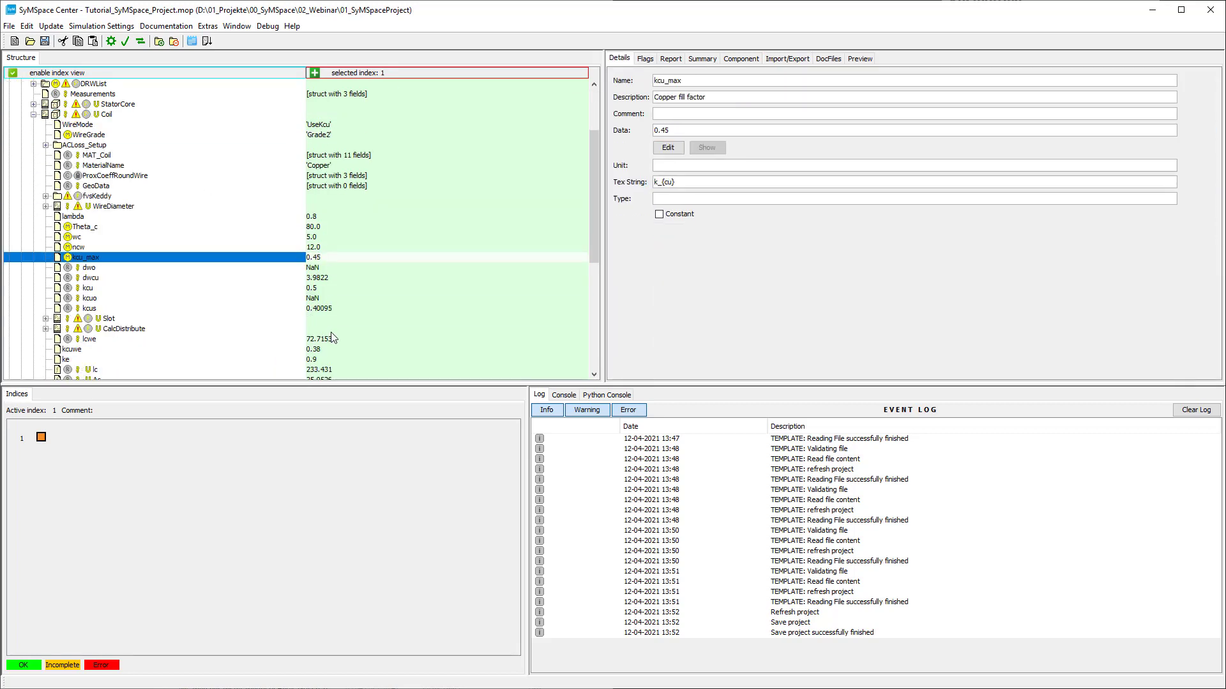
pyautogui.write('0.3')
pyautogui.press('Return')
# Step: Edit the ParallelGroups value of the stator's Winding
pyautogui.press('Left')
pyautogui.press('Left')
pyautogui.press('Down')
pyautogui.press('Right')
pyautogui.doubleClick(322, 262)
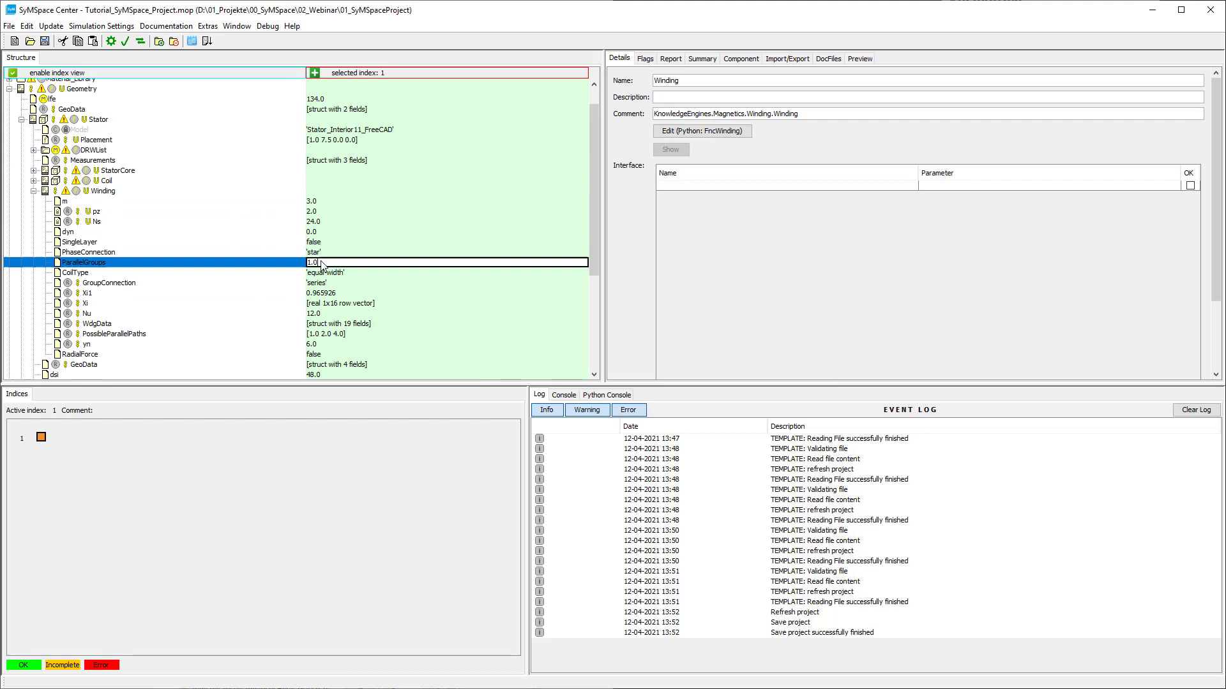
pyautogui.press('Return')
# Step: Set the stator's dsi to 151.3 mm and its outer diameter dso to 225 mm
pyautogui.press('Left')
pyautogui.press('Left')
pyautogui.press('Down')
pyautogui.press('Down')
pyautogui.press('Down')
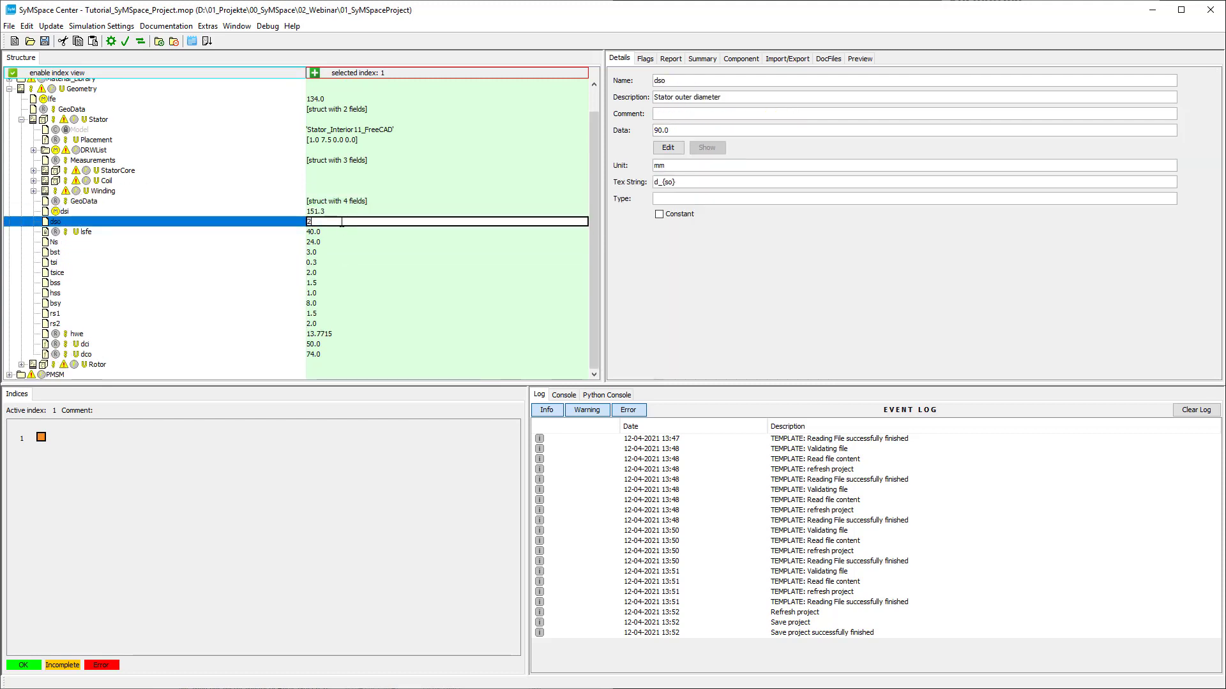
pyautogui.press('Down')
pyautogui.press('Down')
# Step: Set the stator's Ns to 54, bst to 4.35 and insulation thickness tsi to 0.4 mm
pyautogui.doubleClick(333, 242)
pyautogui.write('54')
pyautogui.press('Return')
pyautogui.write('4.35')
pyautogui.press('Return')
pyautogui.write('0.4')
pyautogui.press('Return')
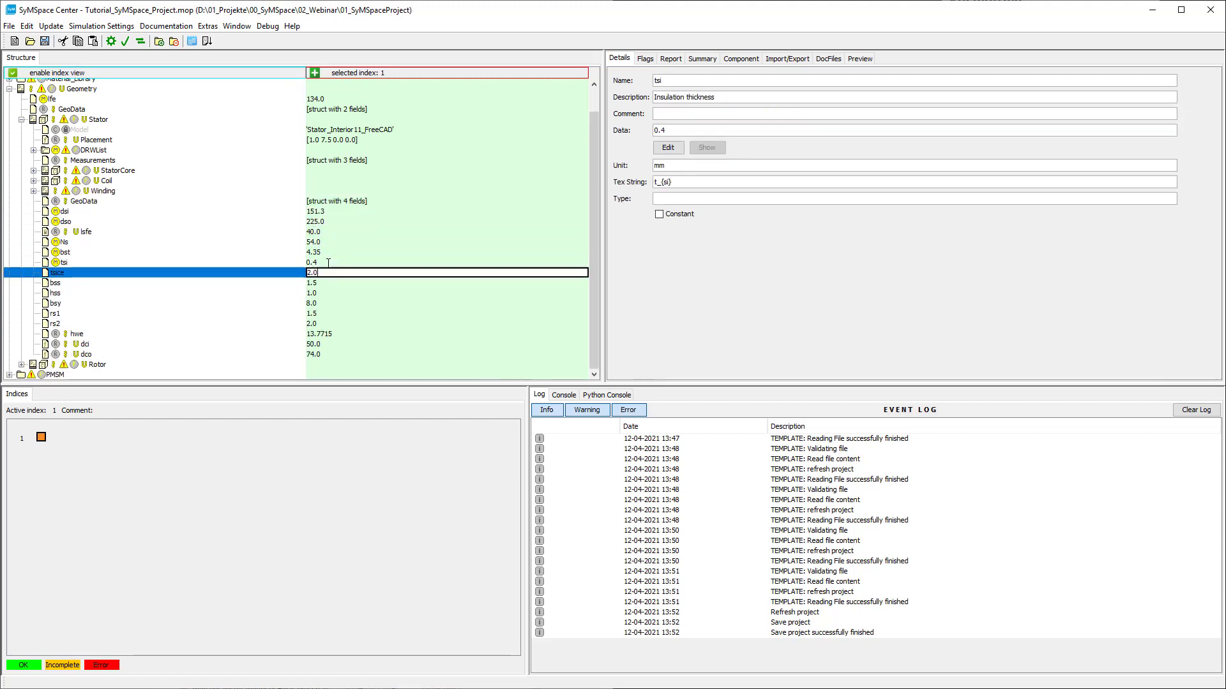
# Step: Set the stator's bss to 2.5, bsy to 17 and rs1 to 2.5, and change the outer slot radius rs2
pyautogui.press('Return')
pyautogui.press('Return')
pyautogui.press('Down')
pyautogui.press('Down')
pyautogui.press('Down')
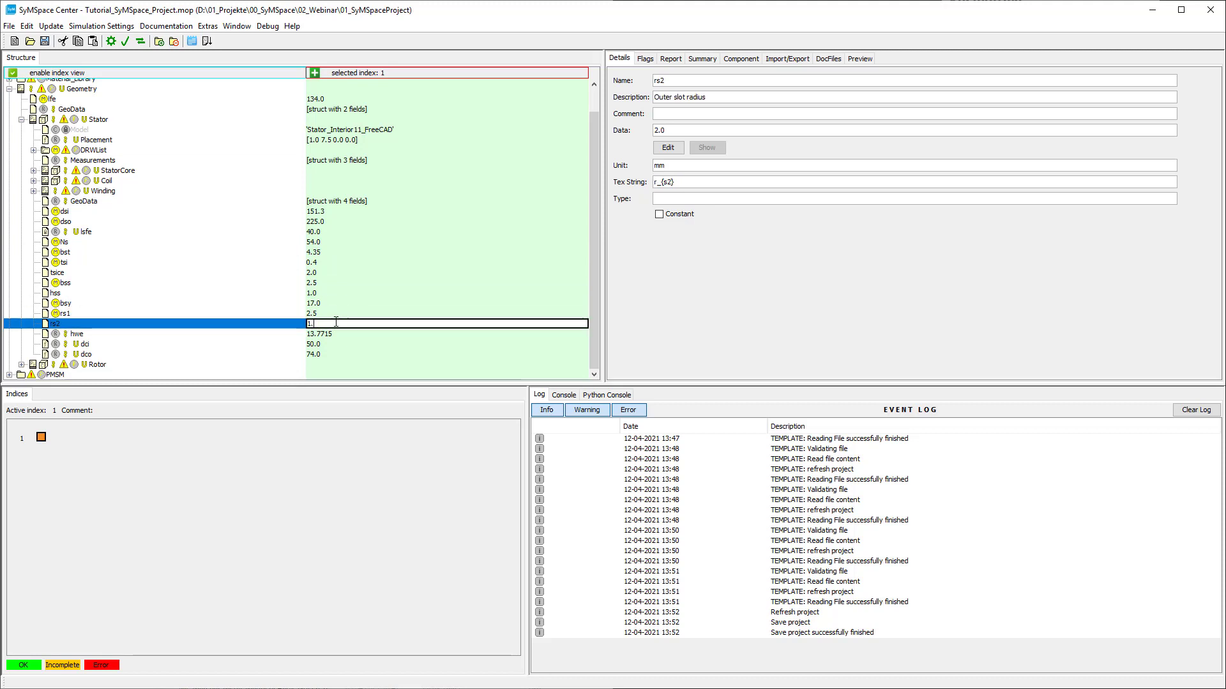
pyautogui.press('Left')
pyautogui.press('Left')
# Step: Set the rotor's pz to 3, delta to 0.7 and inner diameter dri to 70 mm
pyautogui.click(21, 155)
pyautogui.doubleClick(326, 268)
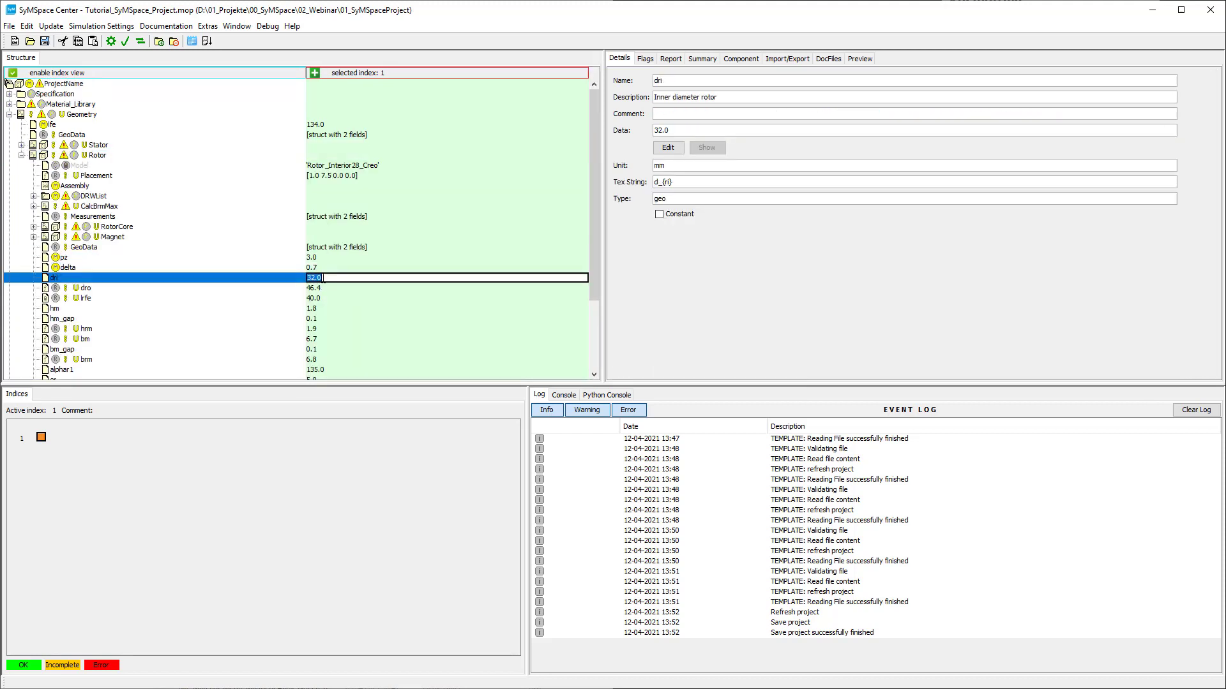
pyautogui.write('70')
pyautogui.press('Return')
# Step: Set the rotor's hm to 6.5 and hm_gap to 0.3
pyautogui.click(319, 308)
pyautogui.write('6.5')
pyautogui.click(319, 318)
pyautogui.write('0.3')
# Step: Convert the rotor's magnet width bm from a formula to an editable field and set it to 25.5 mm
pyautogui.click(322, 339)
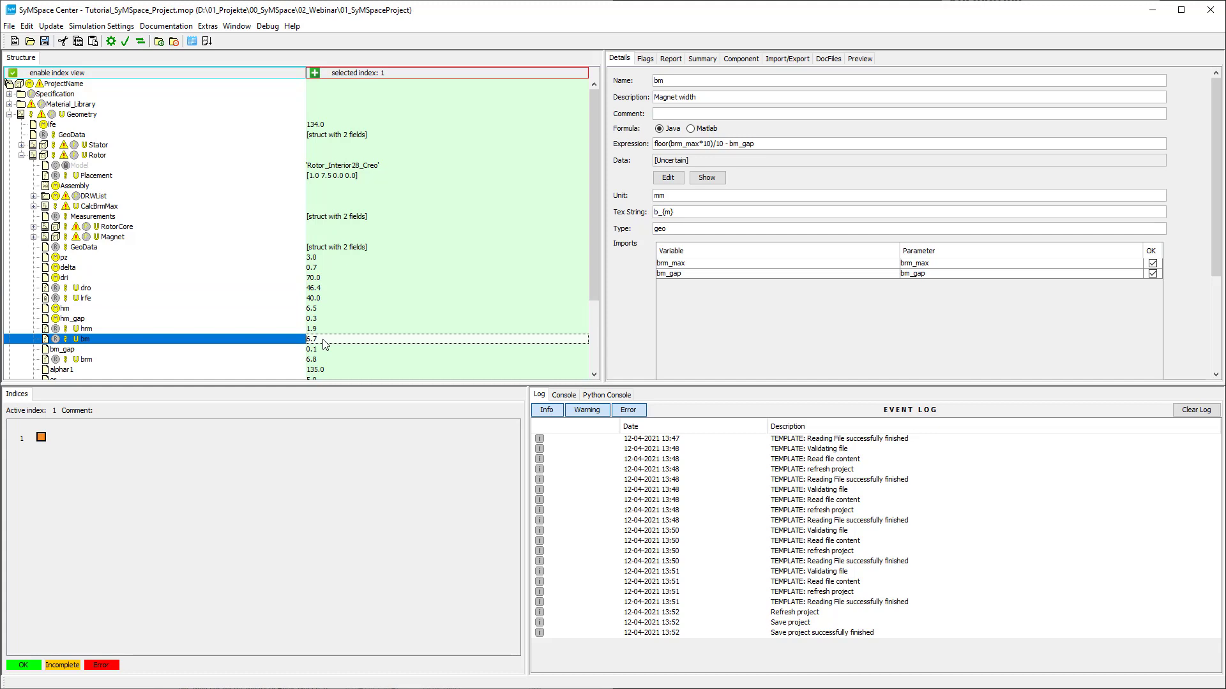
pyautogui.click(26, 27)
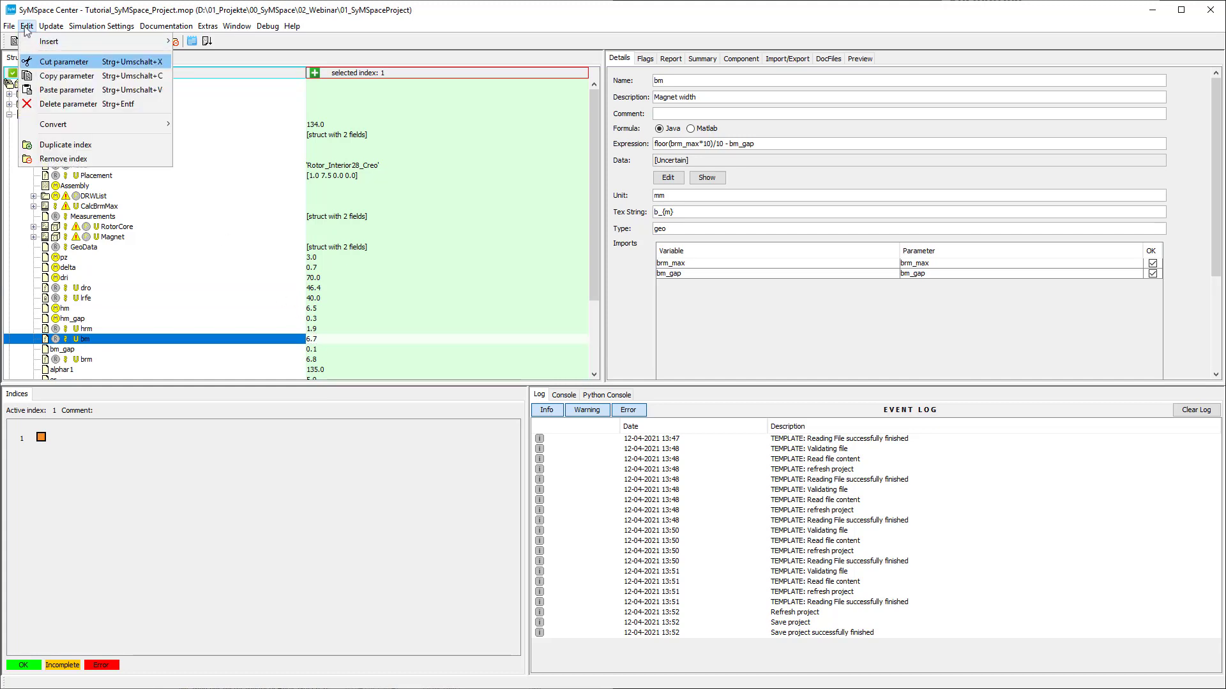
pyautogui.moveTo(127, 124)
pyautogui.click(213, 128)
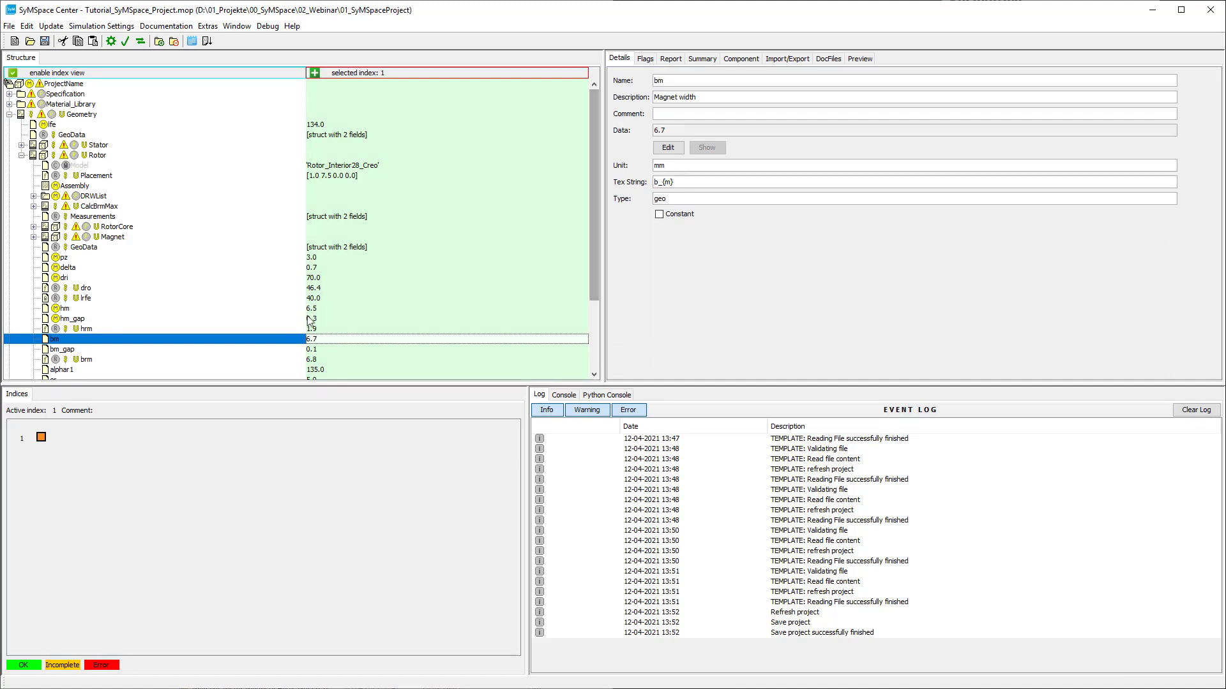
pyautogui.click(675, 151)
pyautogui.click(295, 385)
# Step: Set the rotor's bm_gap to 0.6, magnet angle alphar1 to 136 degrees, er to 6 and slot fillet radius rr1 to 1.5 mm
pyautogui.press('Down')
pyautogui.press('Down')
pyautogui.press('Down')
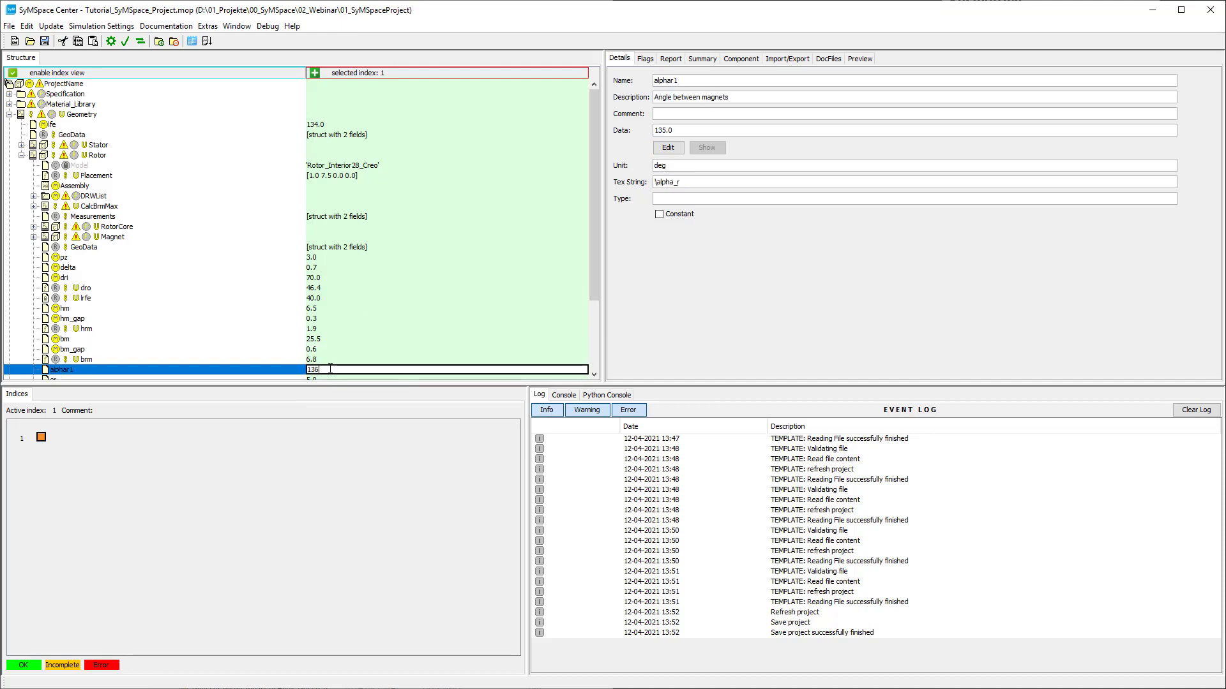
pyautogui.press('Down')
pyautogui.write('6')
pyautogui.press('Return')
pyautogui.write('1.5')
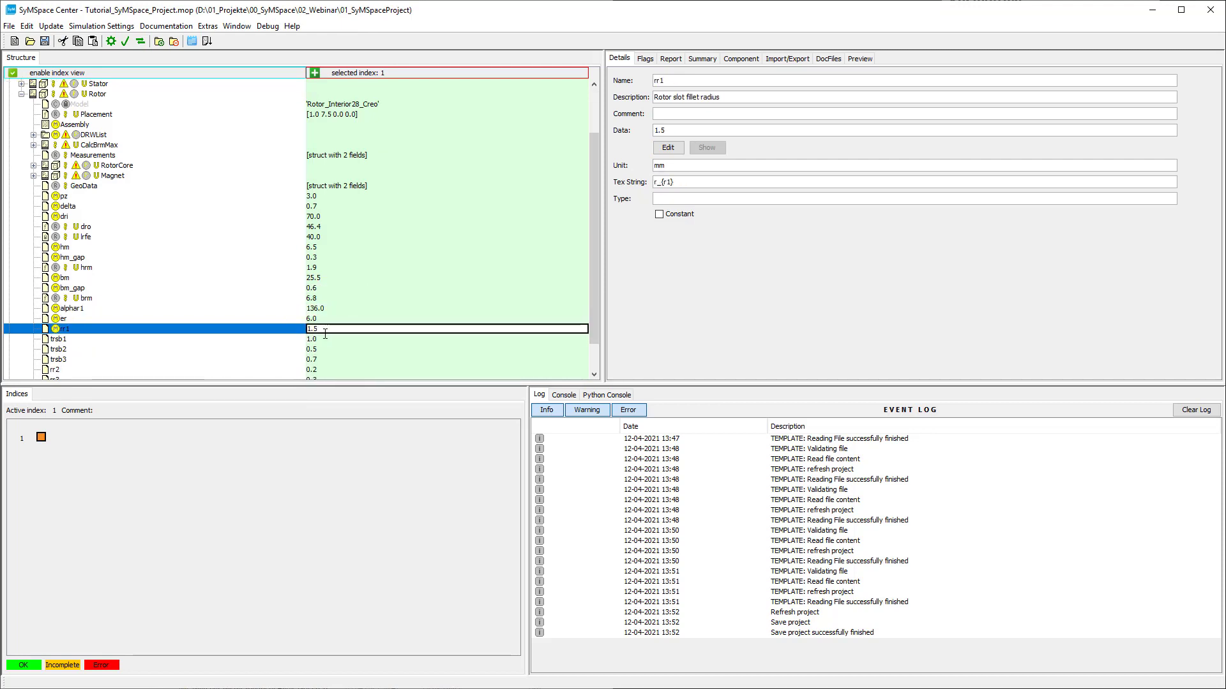
pyautogui.press('Return')
# Step: Set the rotor's trsb1 to 8.5, trsb2 to 1.1 and trsb3 to 4
pyautogui.write('8.5')
pyautogui.press('Return')
pyautogui.write('1.1')
pyautogui.press('Return')
pyautogui.write('4')
pyautogui.press('Return')
# Step: Set the rotor slot fillet radii rr2 and rr3 to 1 mm and the number of magnet segments nsegments to 4
pyautogui.write('1')
pyautogui.press('Return')
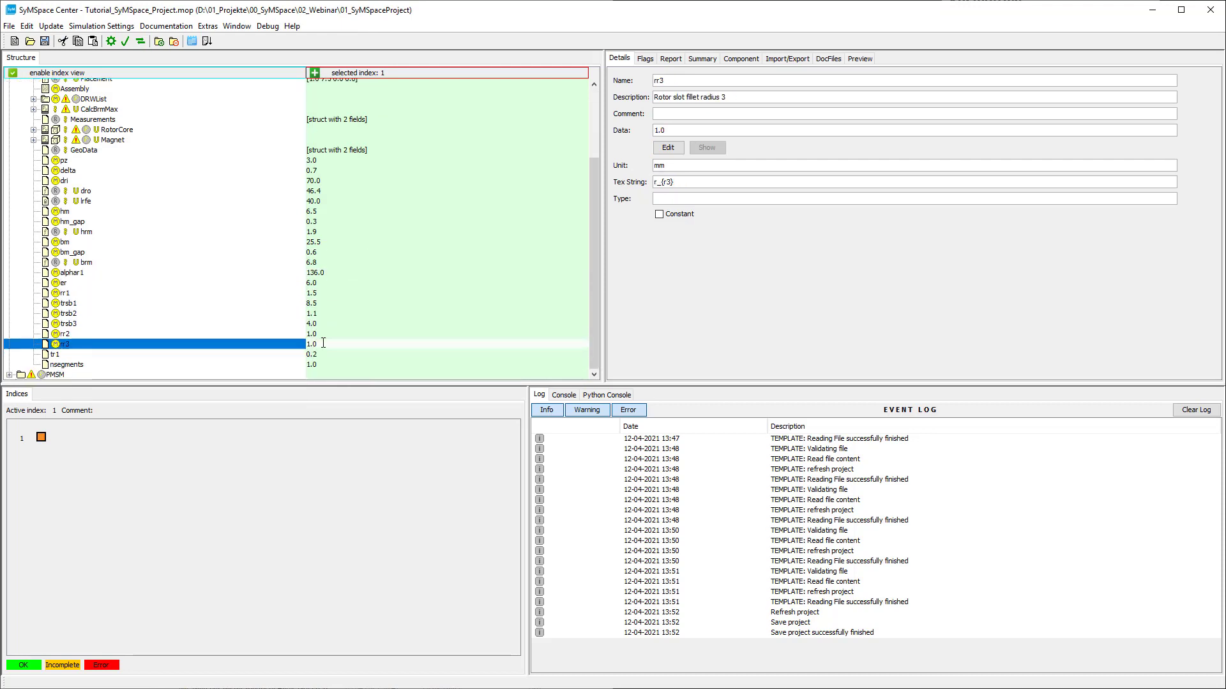
pyautogui.write('1')
pyautogui.press('Return')
pyautogui.scroll(3, 274, 244)
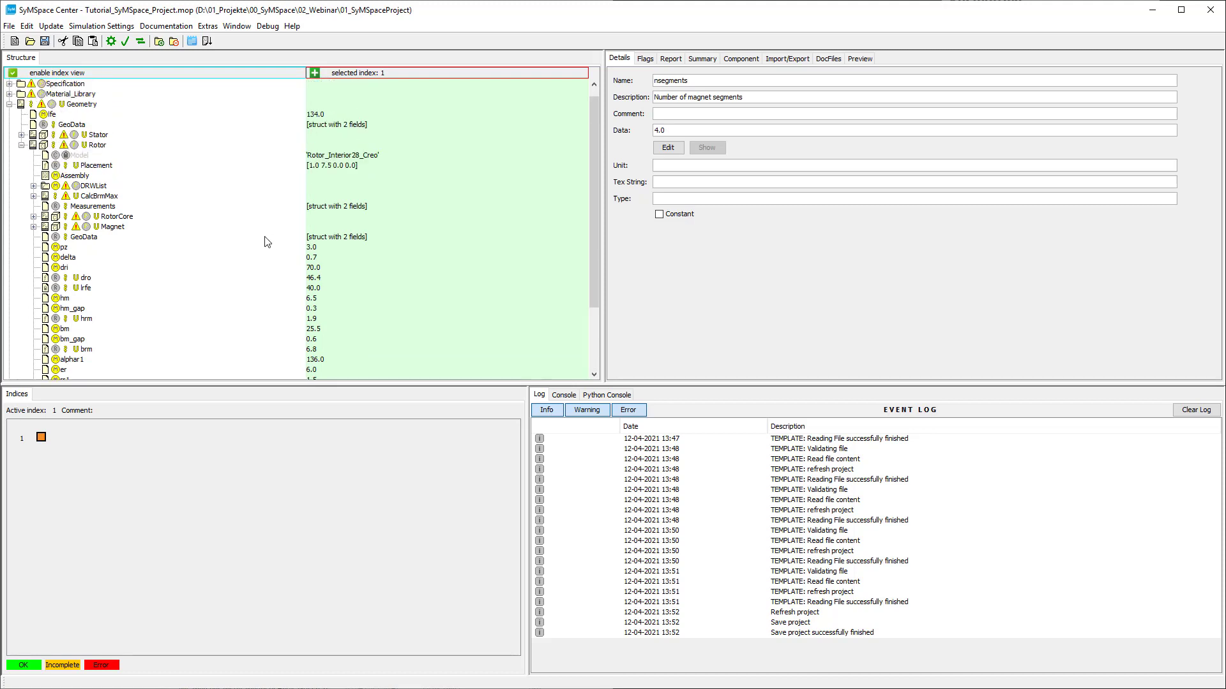
# Step: Collapse the Rotor parameters, save the project and regenerate it
pyautogui.click(21, 146)
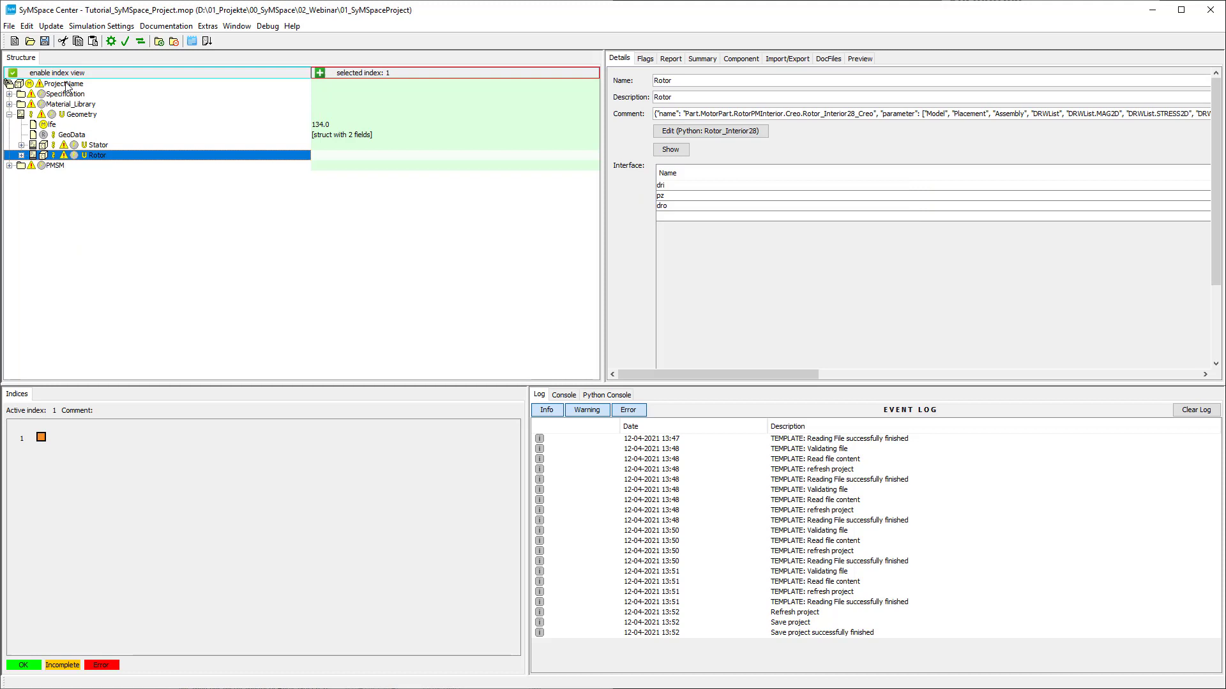
pyautogui.click(46, 42)
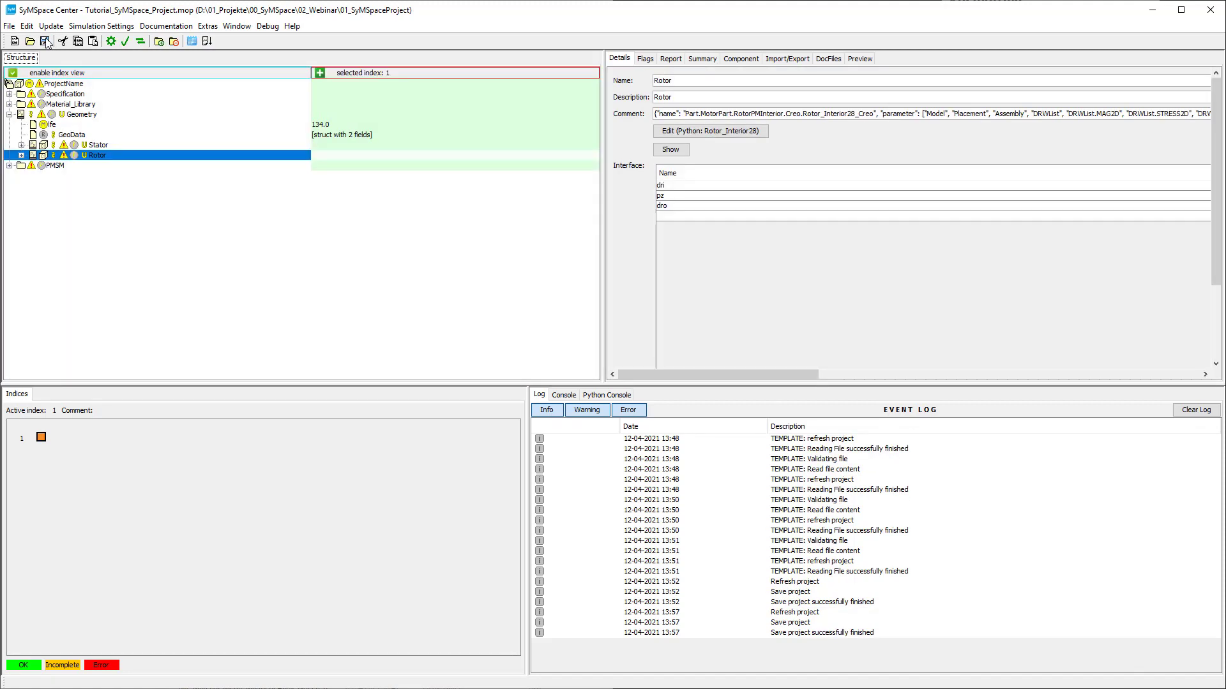
pyautogui.click(112, 42)
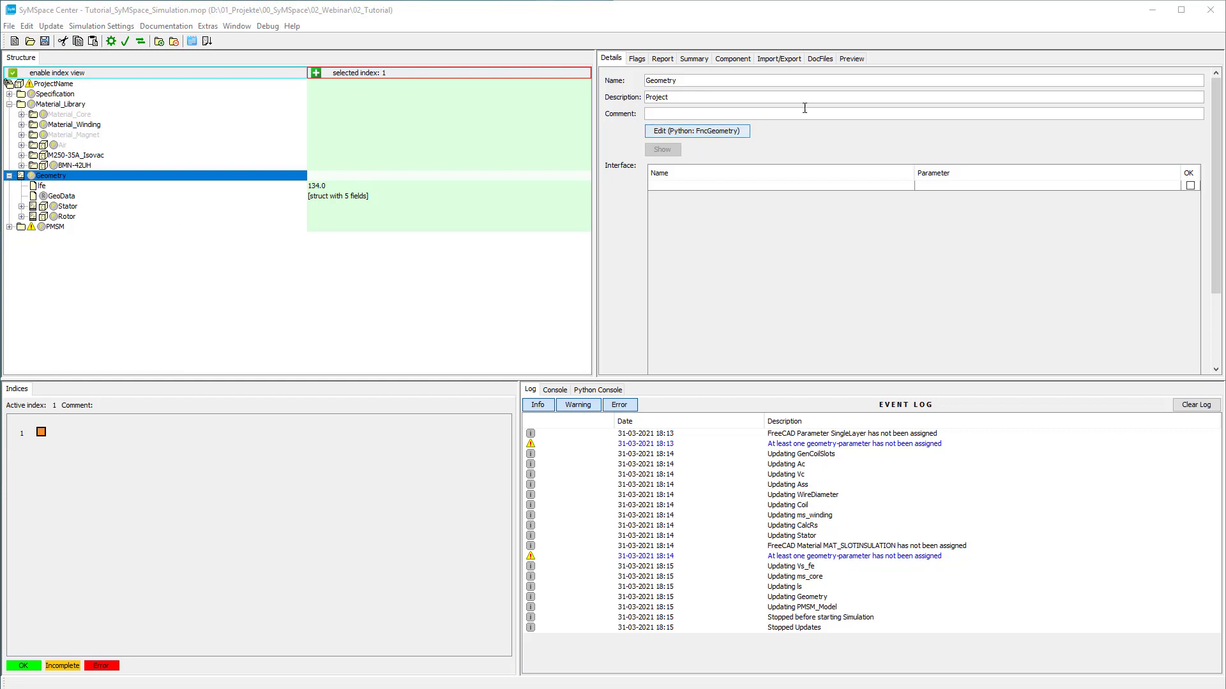
# Step: Check the Geometry component's MAG2D and STRESS2D previews and save the project
pyautogui.click(852, 61)
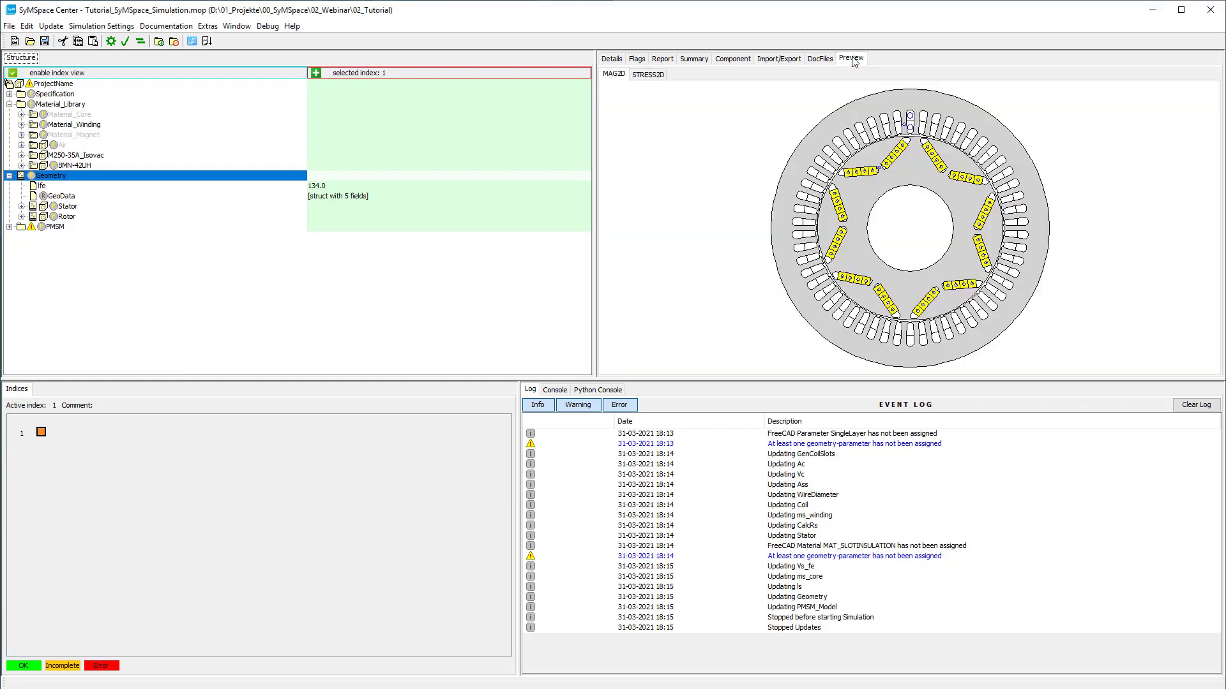
pyautogui.click(654, 75)
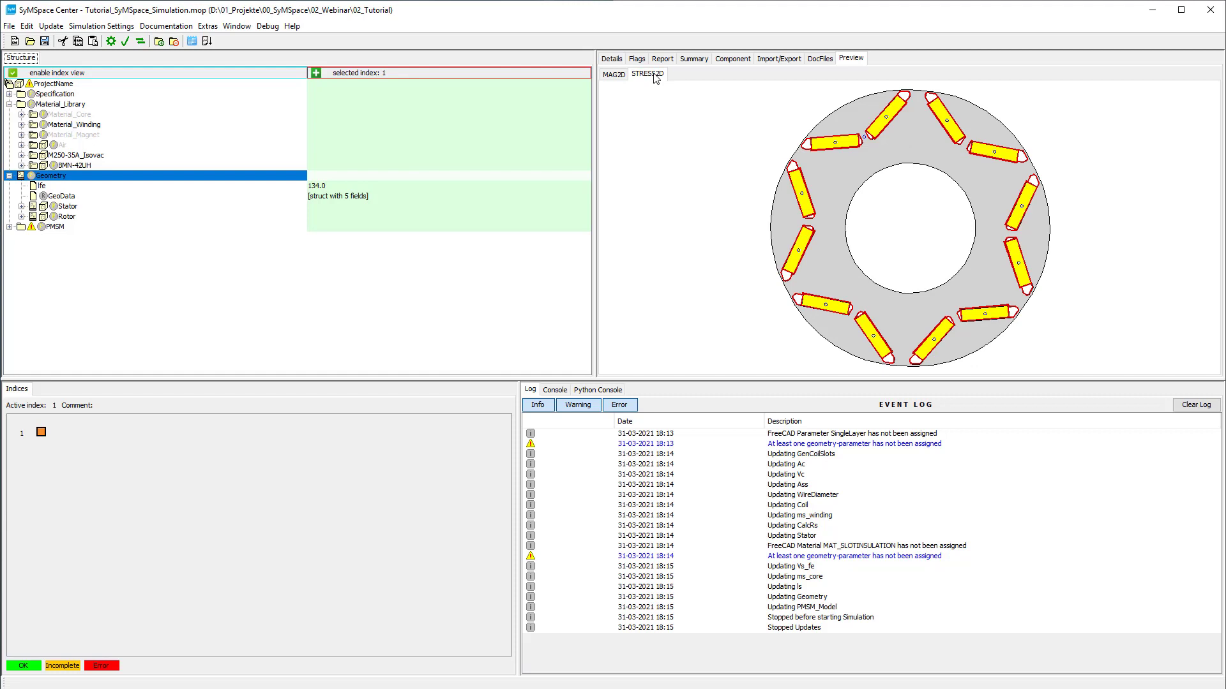
pyautogui.click(614, 74)
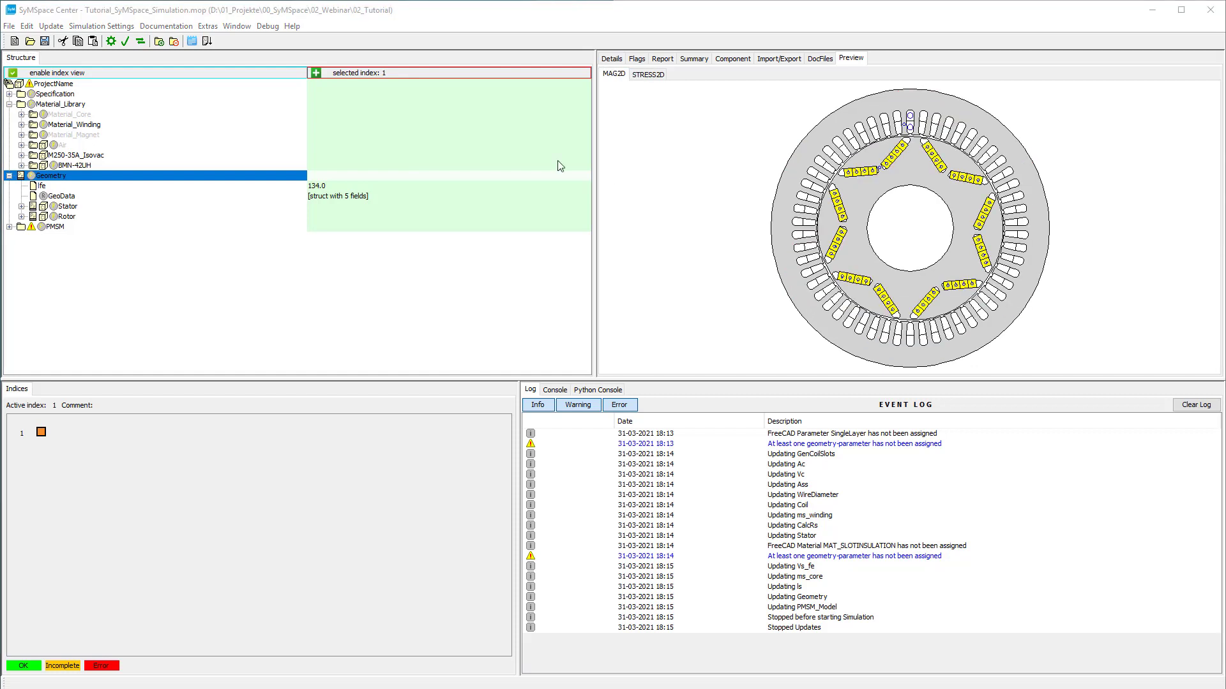
pyautogui.click(46, 42)
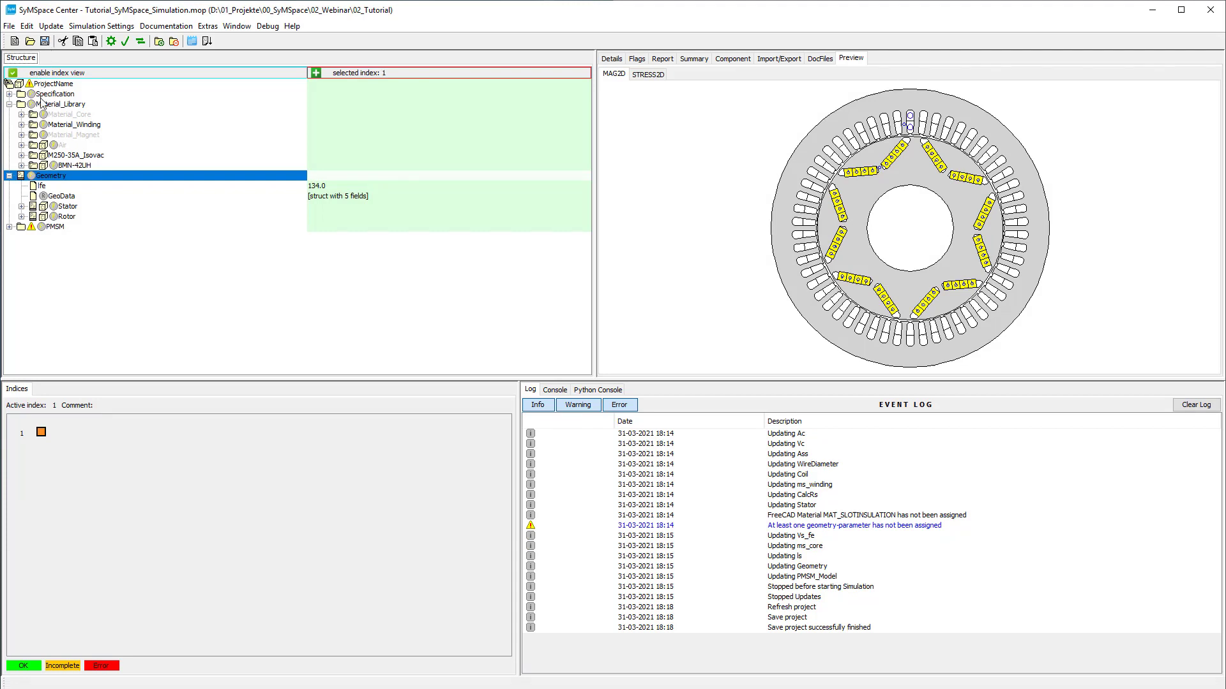
# Step: Append 400 to the qCurrentPercent list in the PMSM simulation setup
pyautogui.click(9, 175)
pyautogui.click(9, 185)
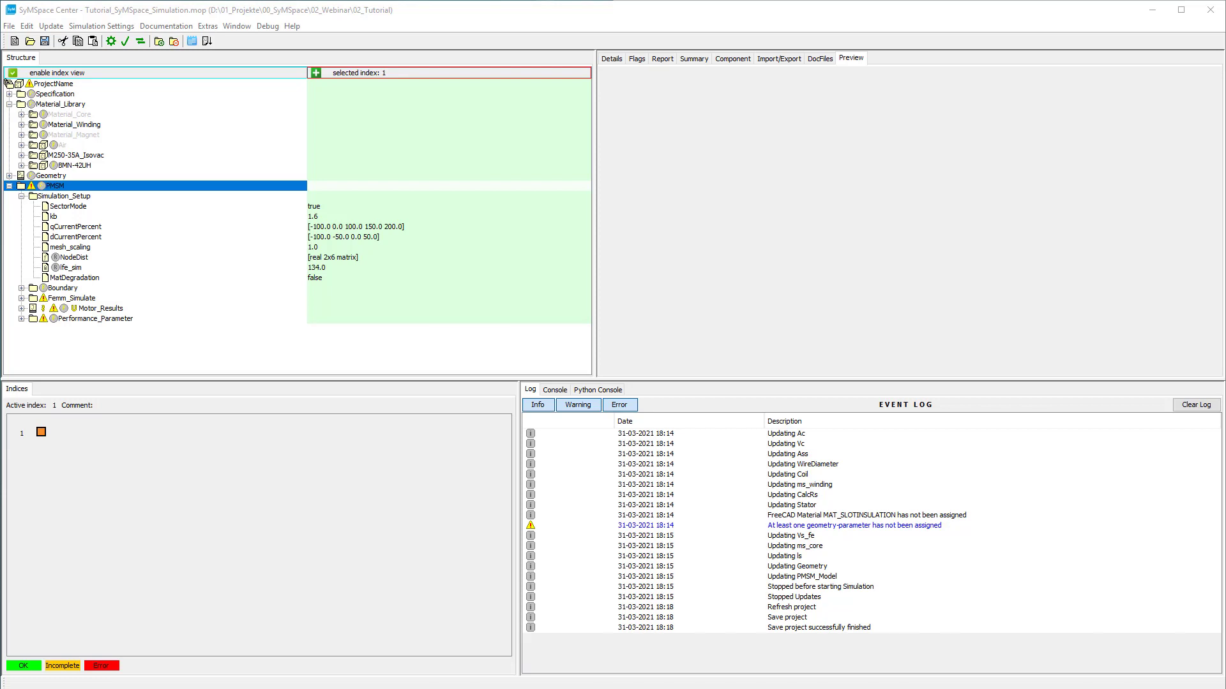
pyautogui.doubleClick(354, 227)
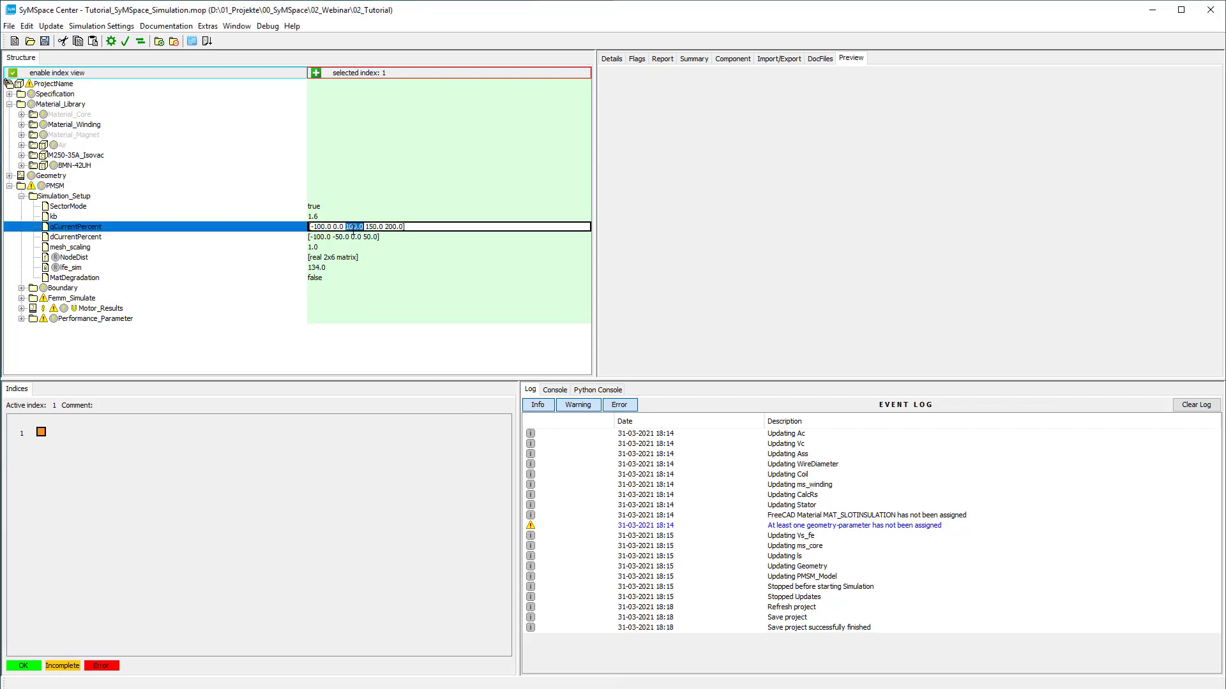
pyautogui.click(403, 227)
pyautogui.write('400')
pyautogui.press('Return')
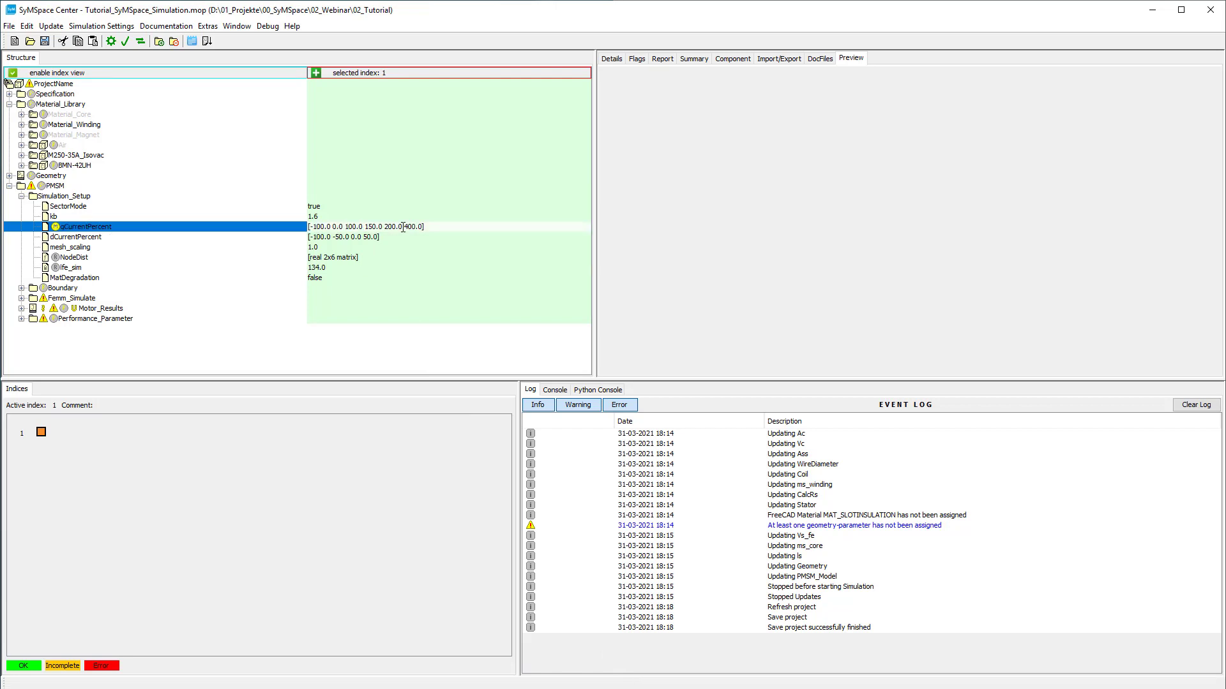
# Step: Add -300 and -200 at the start of the dCurrentPercent list in the PMSM simulation setup
pyautogui.click(314, 237)
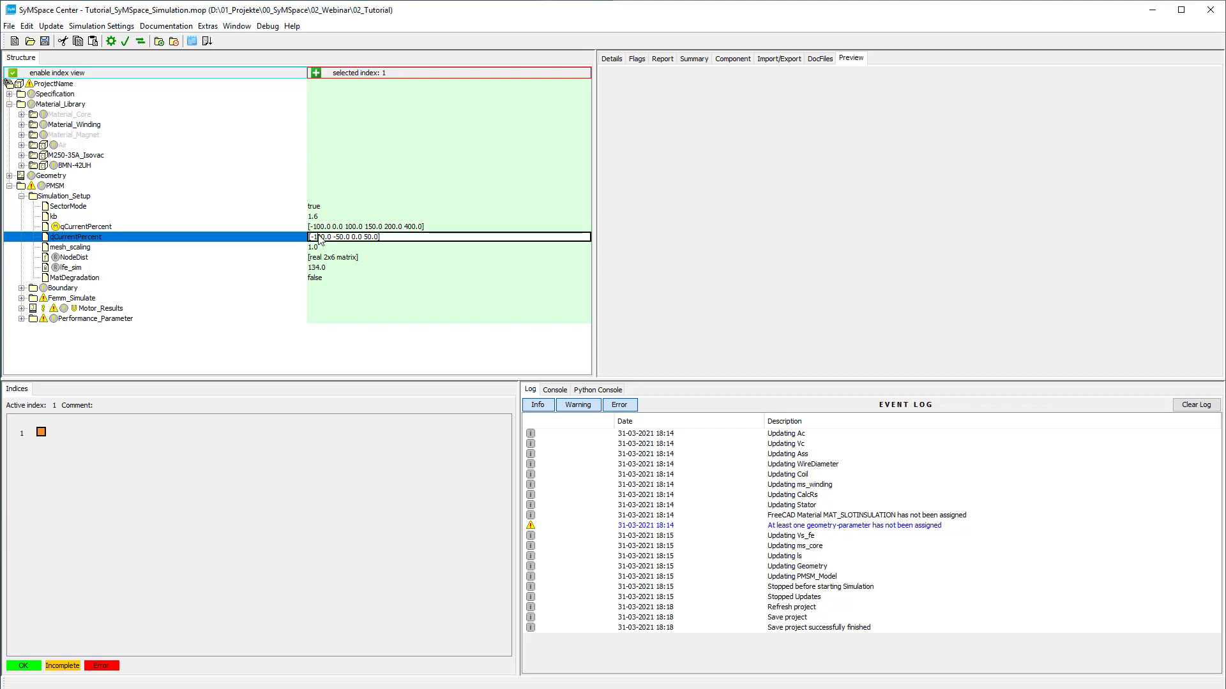
pyautogui.write('-1')
pyautogui.write('00 ')
pyautogui.write('-200')
pyautogui.press('Return')
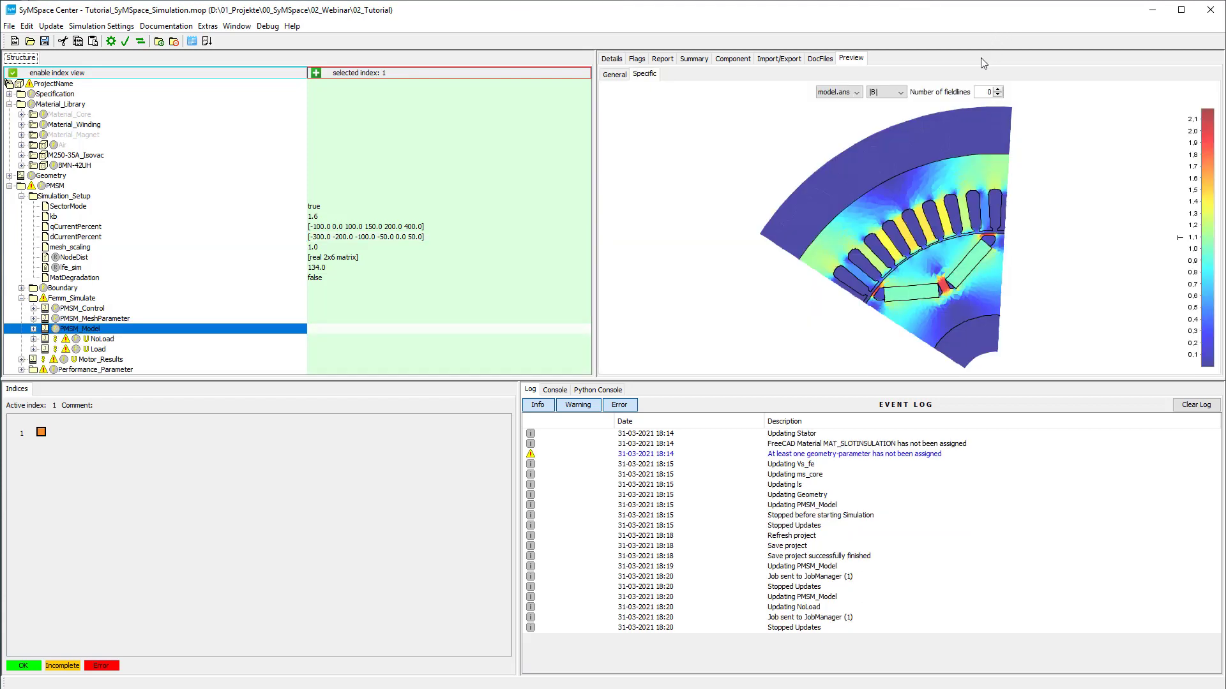
# Step: Switch the PMSM_Model field preview from |B| to the Mesh display
pyautogui.click(901, 93)
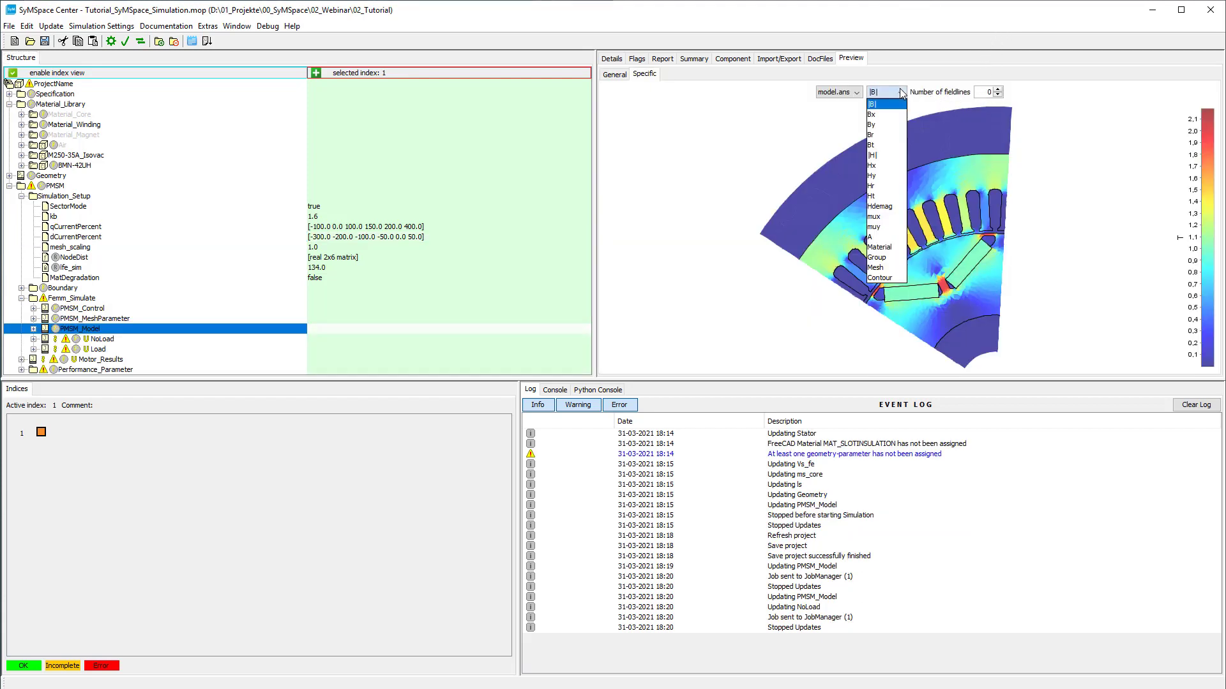
pyautogui.click(906, 272)
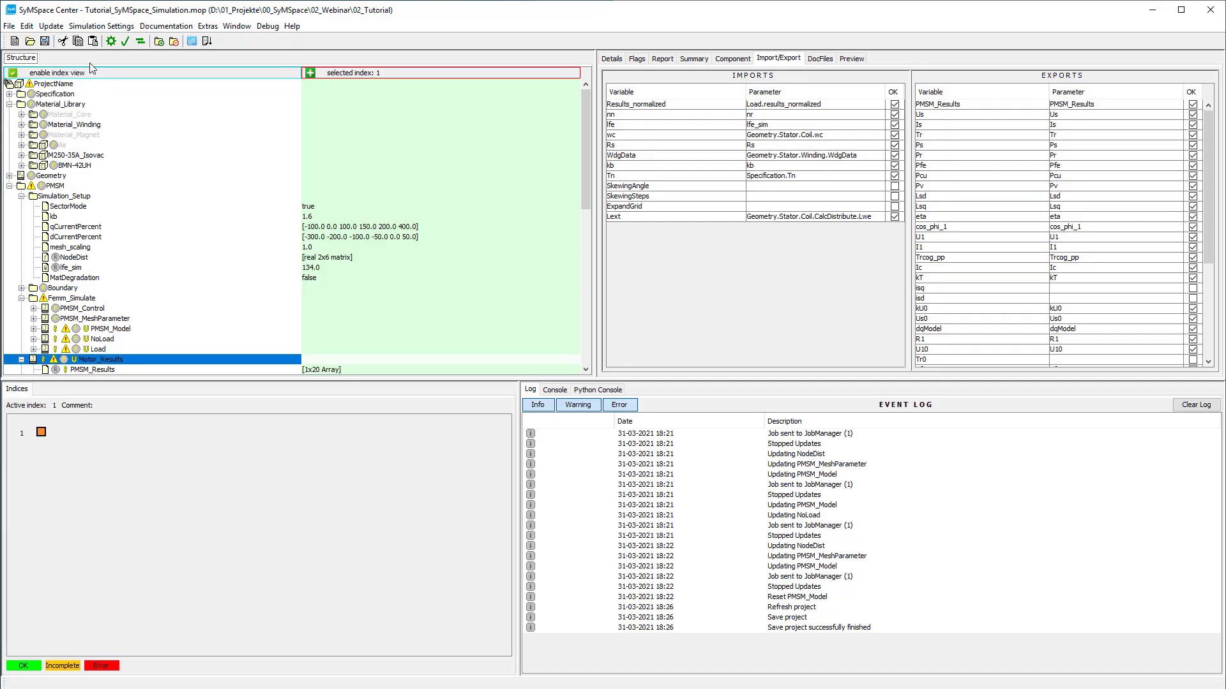
# Step: Regenerate the project to run the PMSM model, no-load and load simulations
pyautogui.click(90, 27)
pyautogui.click(95, 27)
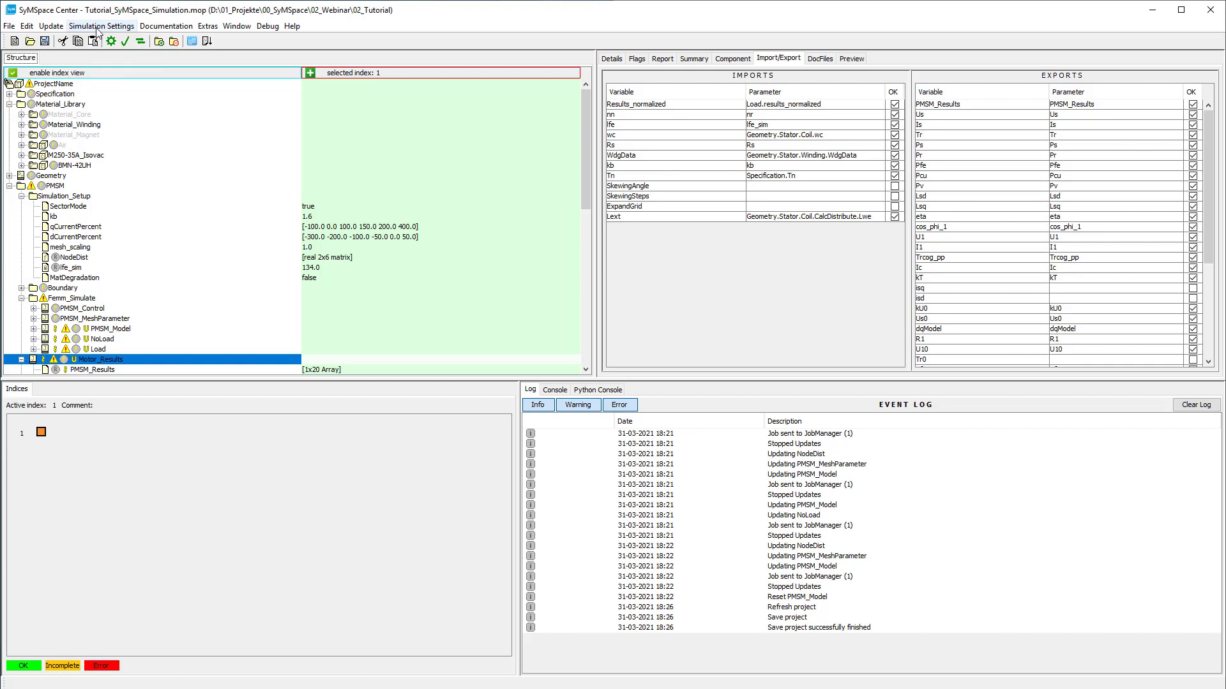
pyautogui.click(98, 27)
pyautogui.click(108, 58)
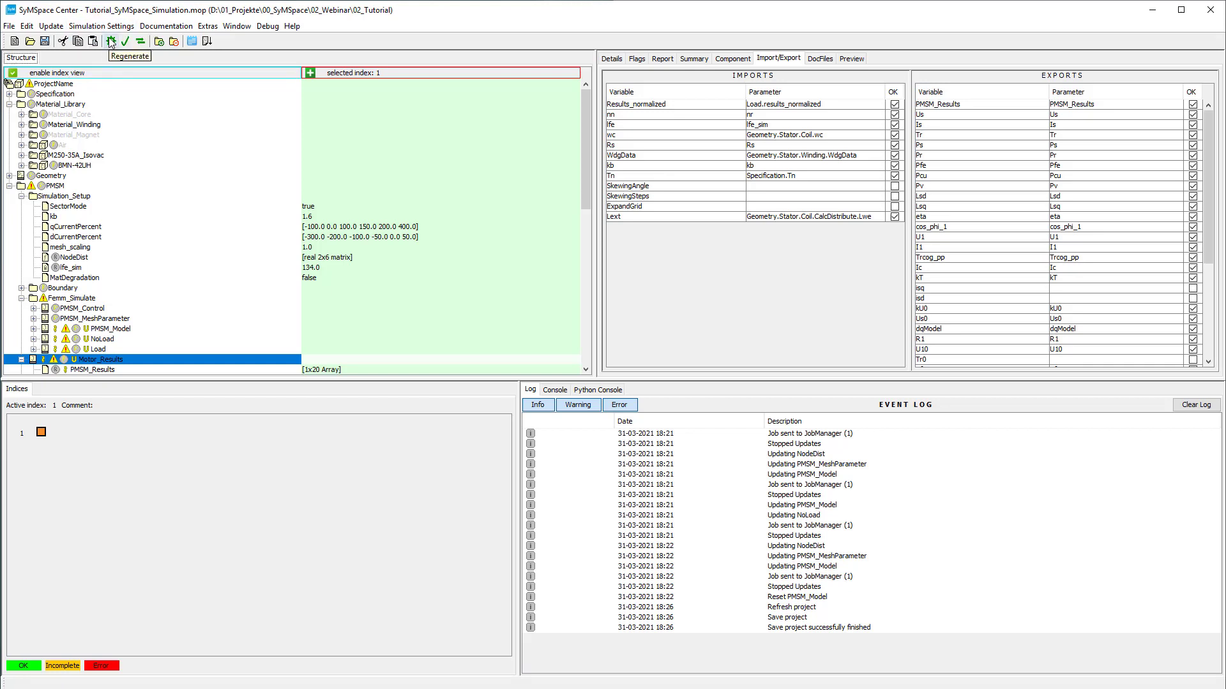
pyautogui.click(111, 42)
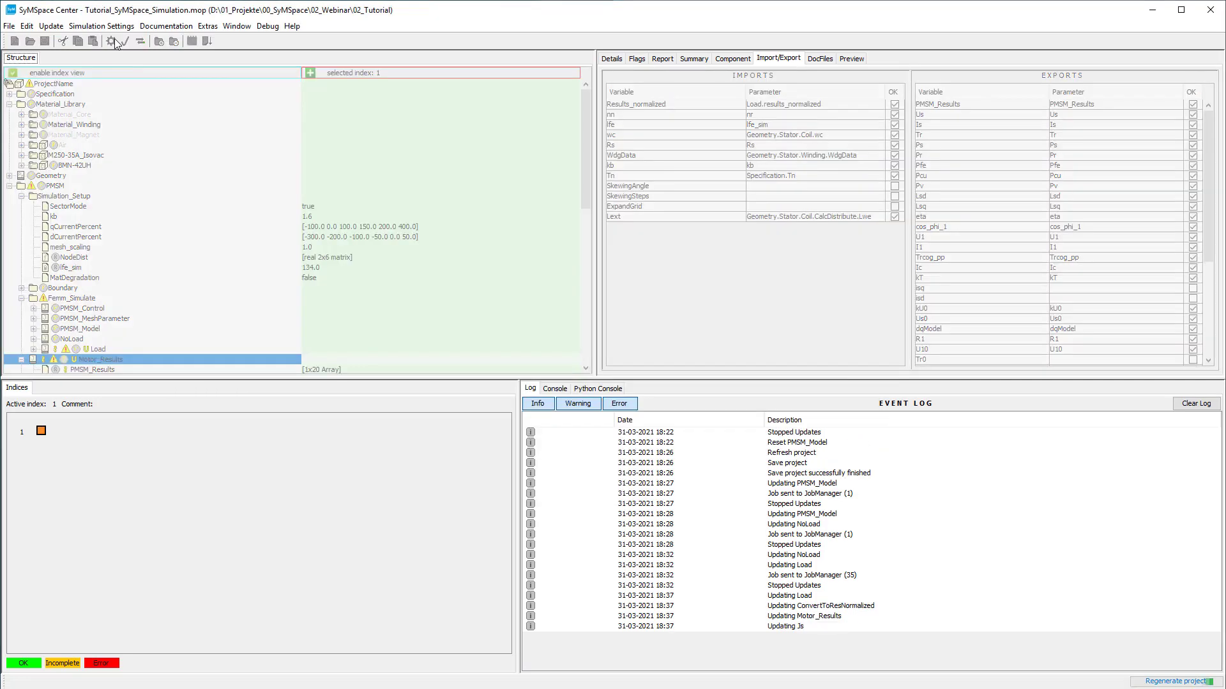
# Step: Examine the NoLoad flux, voltage and torque plots and the load-point graphs of Motor_Results
pyautogui.click(22, 218)
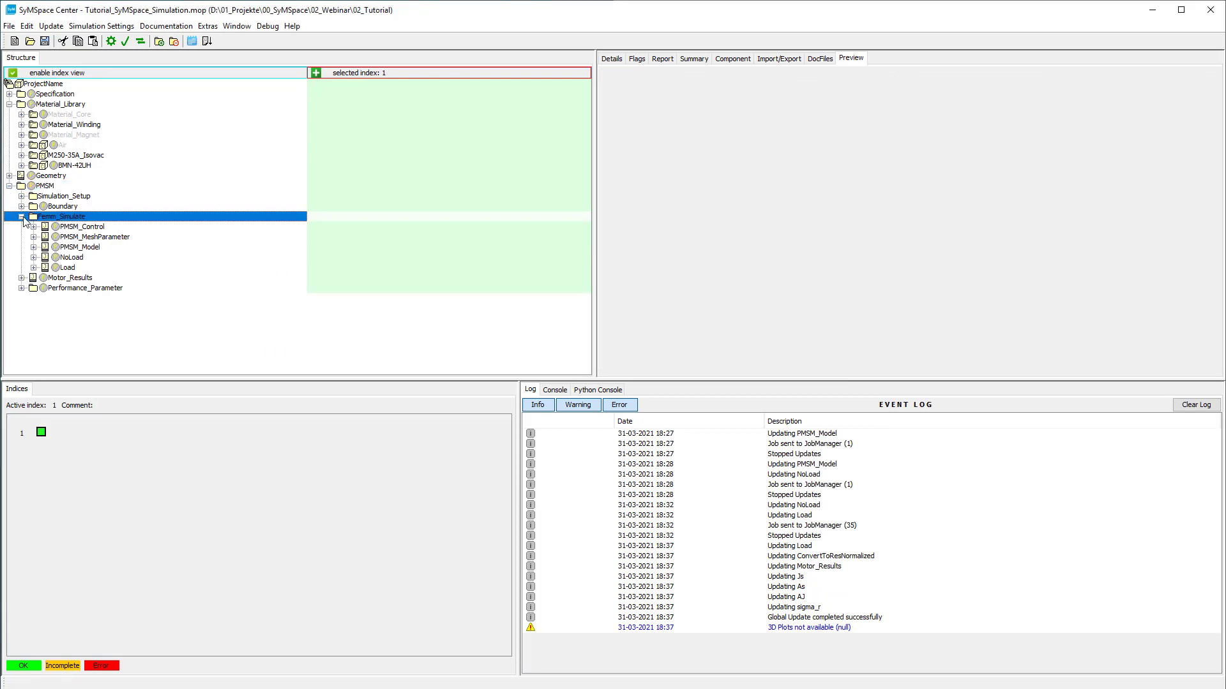
pyautogui.click(73, 258)
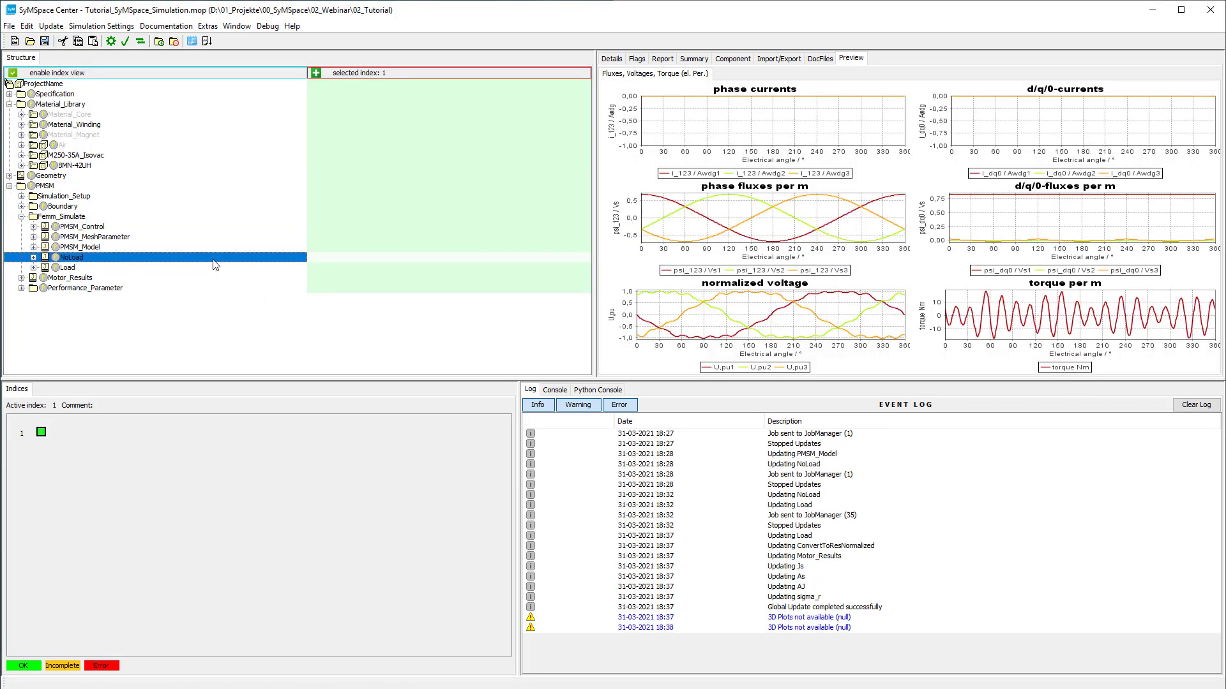
pyautogui.click(221, 278)
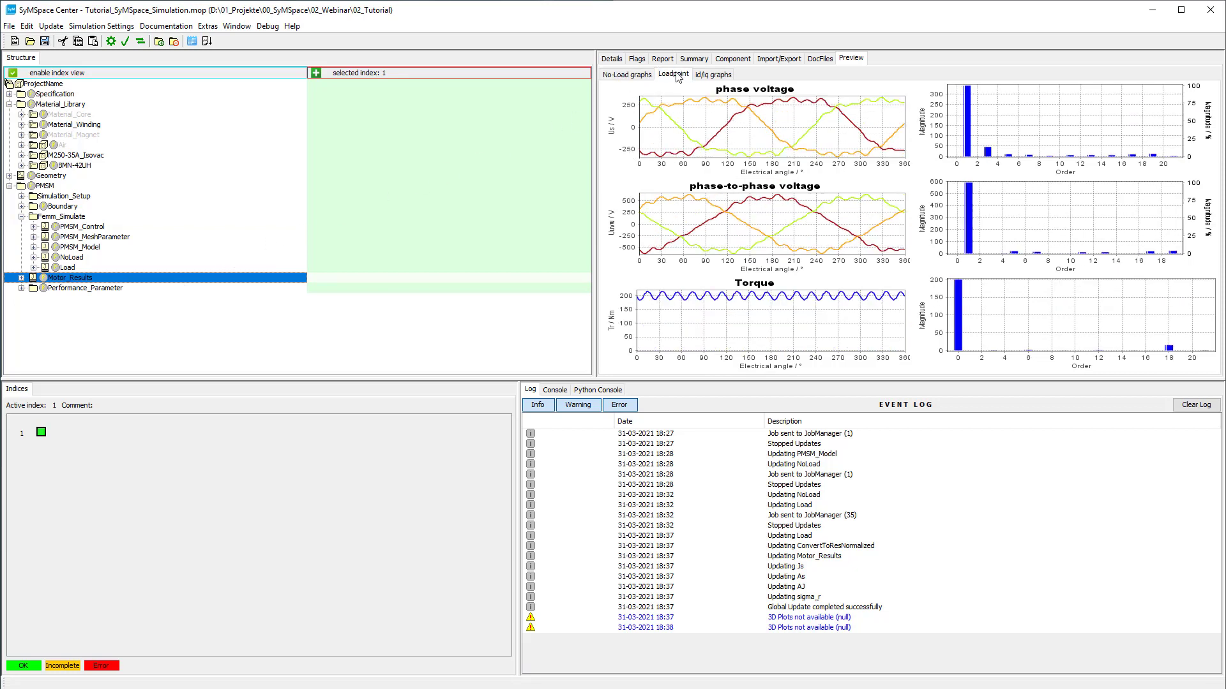
# Step: Expand Motor_Results and review its computed values, including the cogging torque Trcog_pp and torque ripple Tr_pp
pyautogui.click(22, 278)
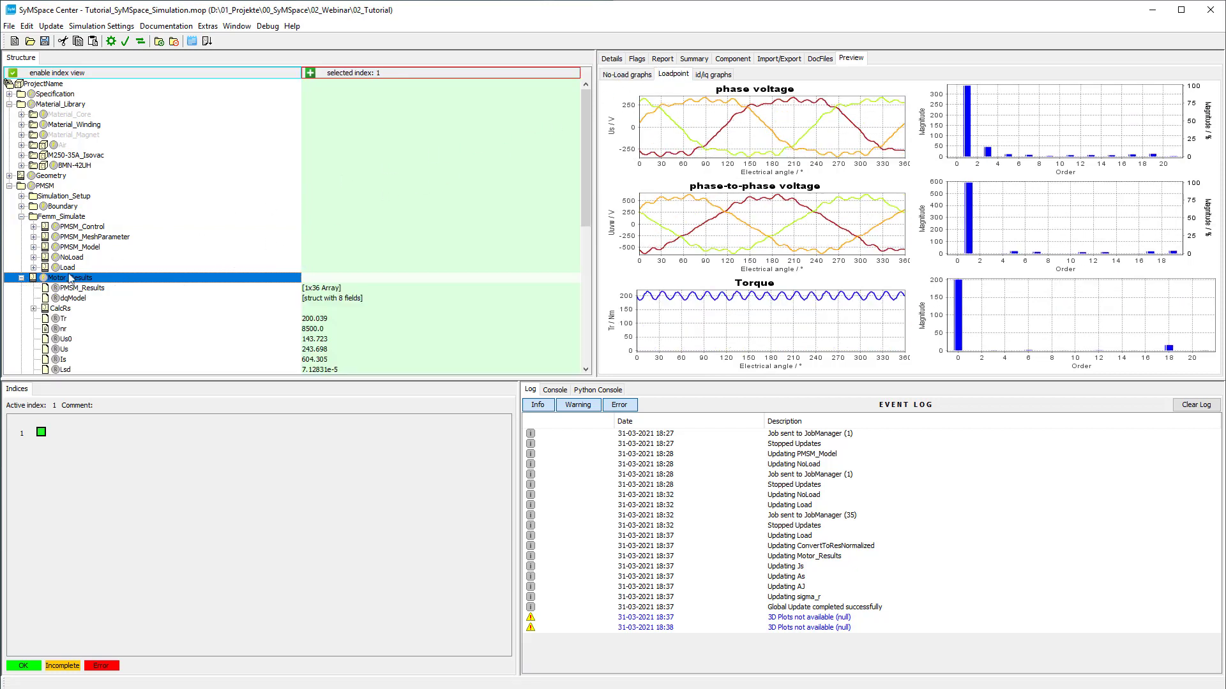
pyautogui.scroll(-5, 73, 278)
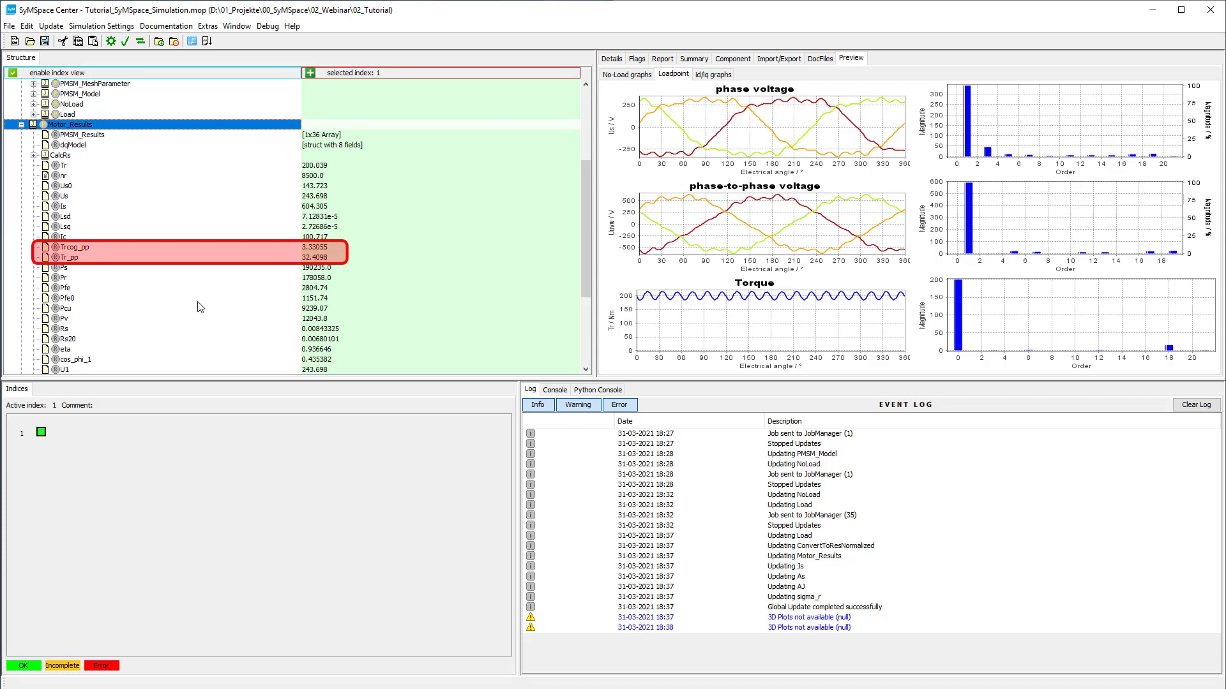
pyautogui.scroll(5, 200, 307)
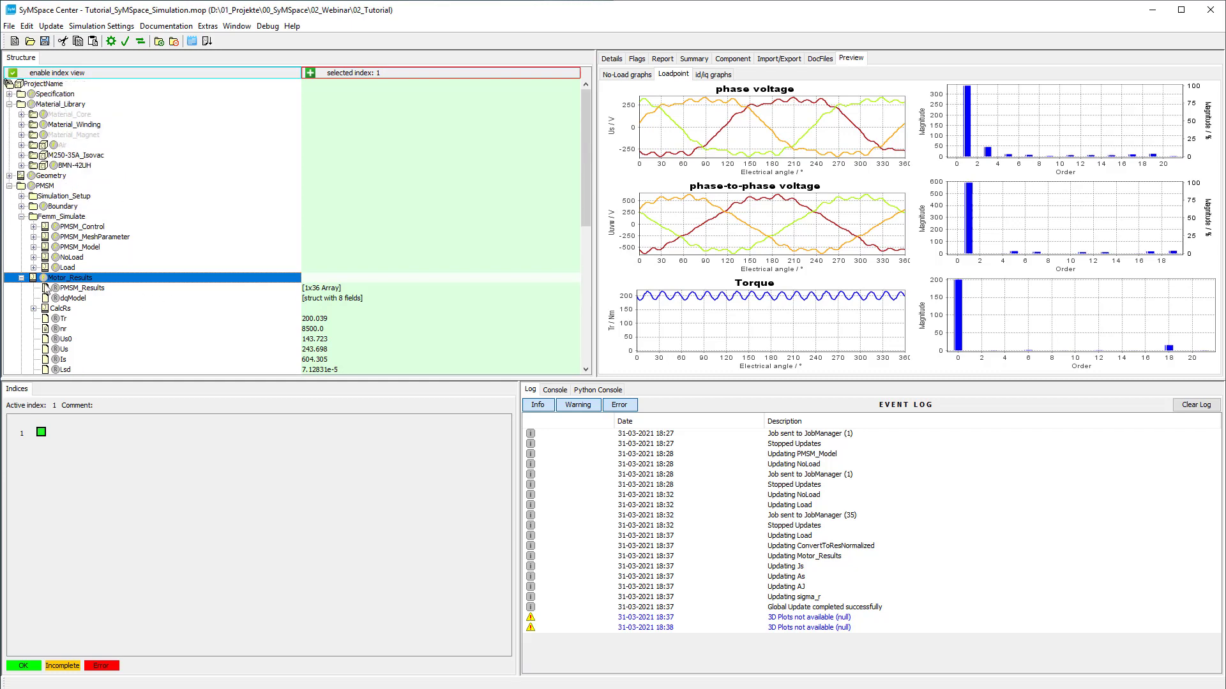
pyautogui.scroll(-10, 44, 289)
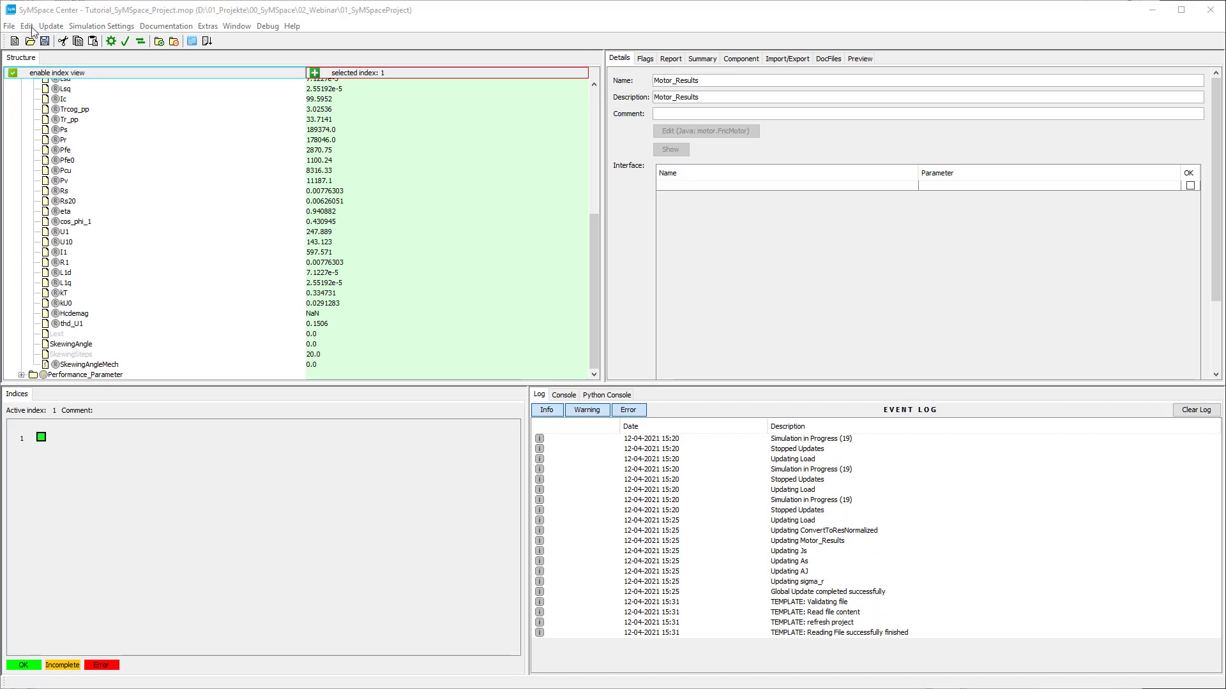
# Step: Insert the SkewingConfigurator component from the Simulation > Motor > Magnetic > PMSM library at the selected Motor_Results position
pyautogui.click(26, 26)
pyautogui.moveTo(102, 41)
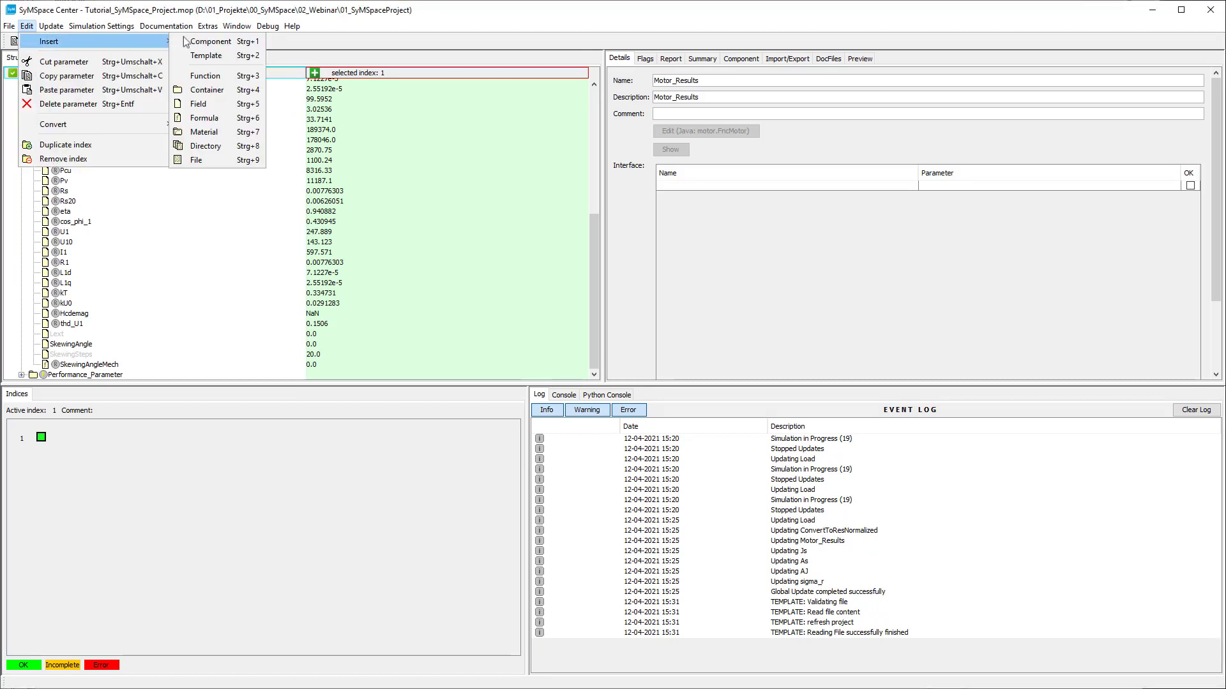
pyautogui.click(209, 41)
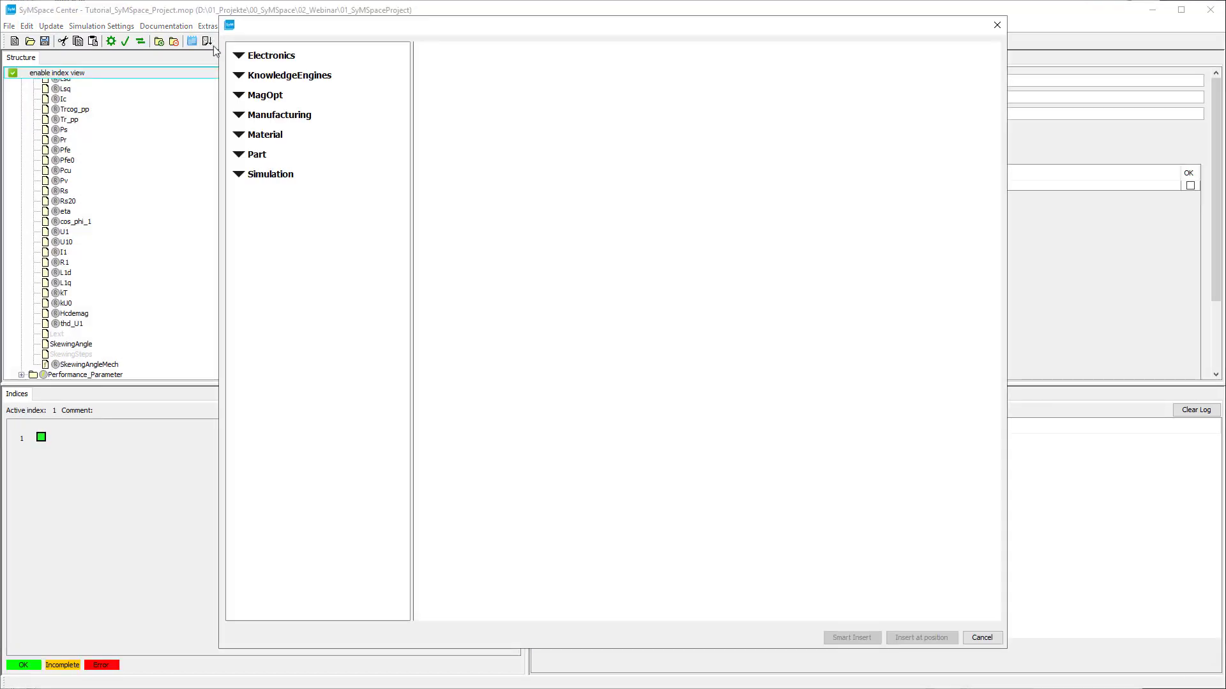
pyautogui.click(268, 174)
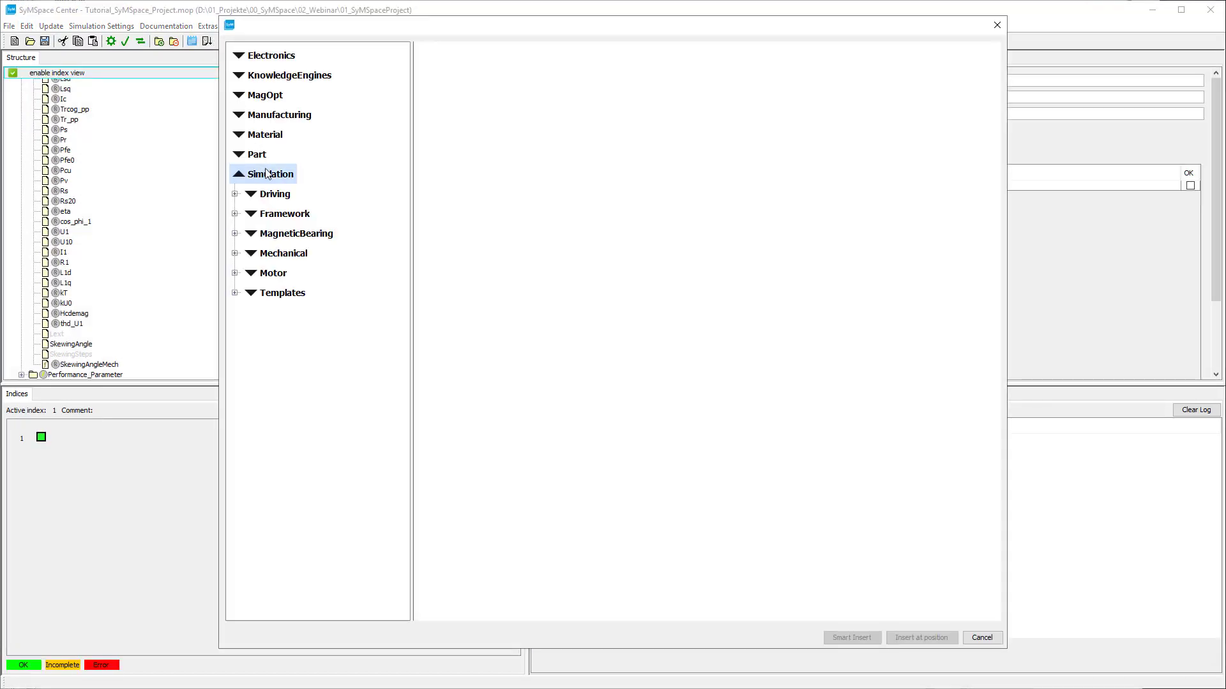
pyautogui.click(262, 276)
pyautogui.press('Down')
pyautogui.press('Down')
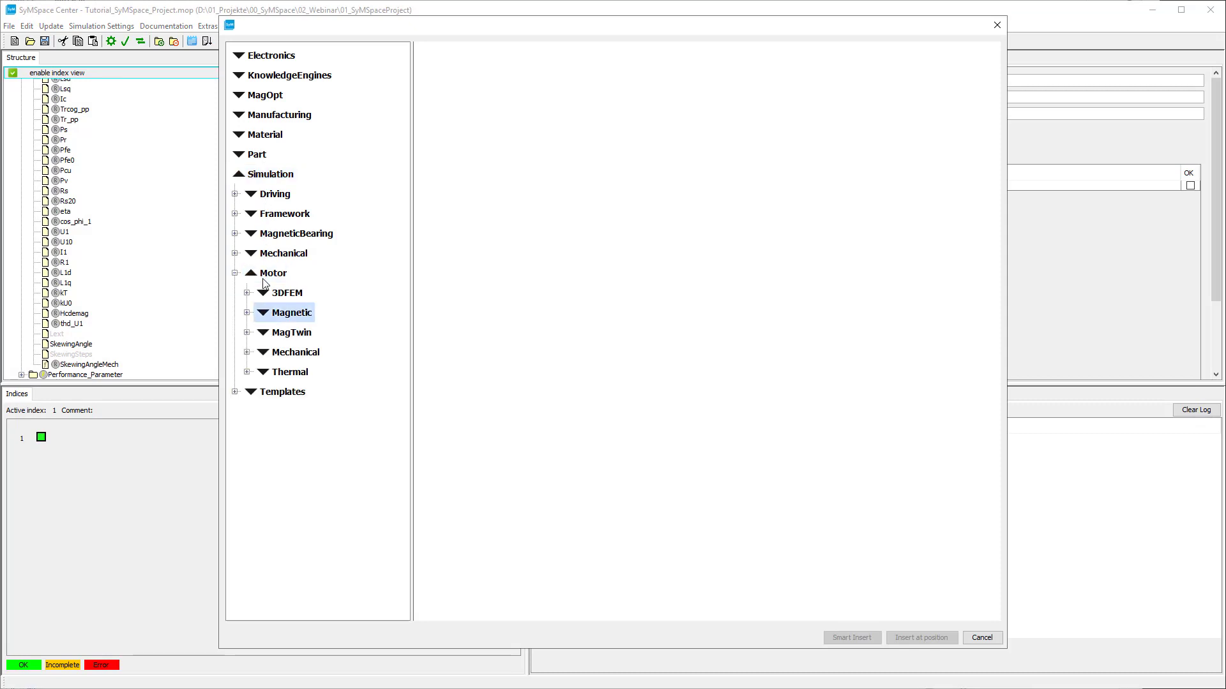
pyautogui.click(265, 314)
pyautogui.scroll(-3, 305, 437)
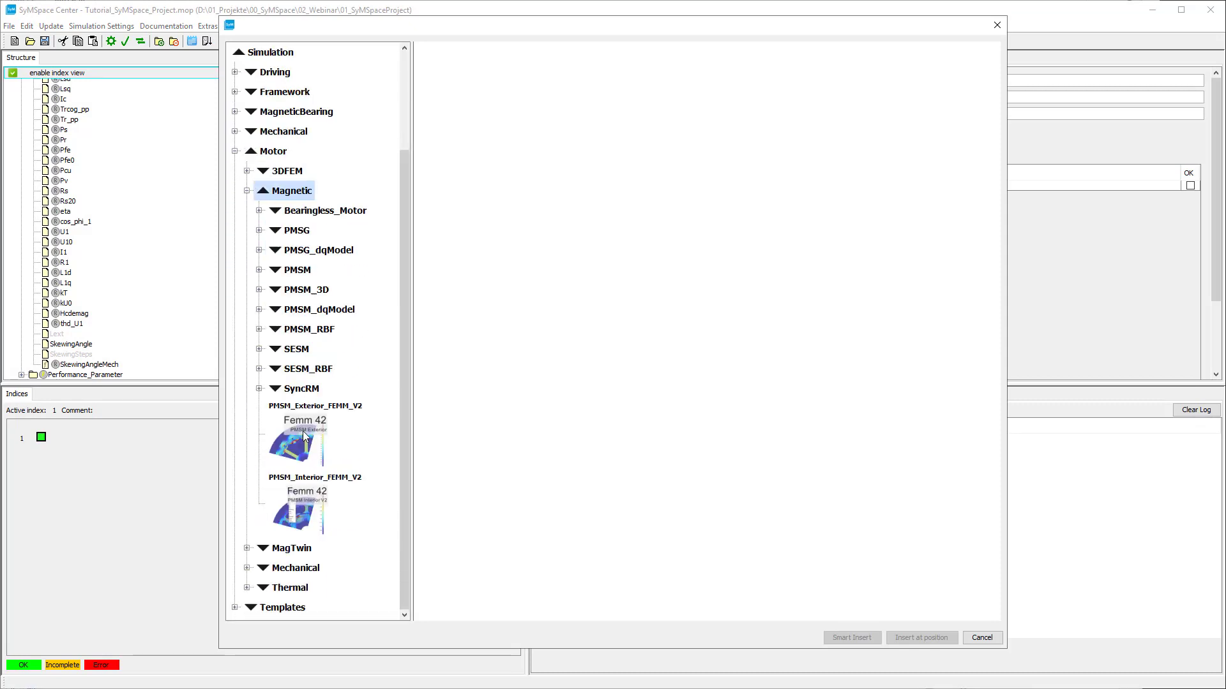
pyautogui.click(291, 274)
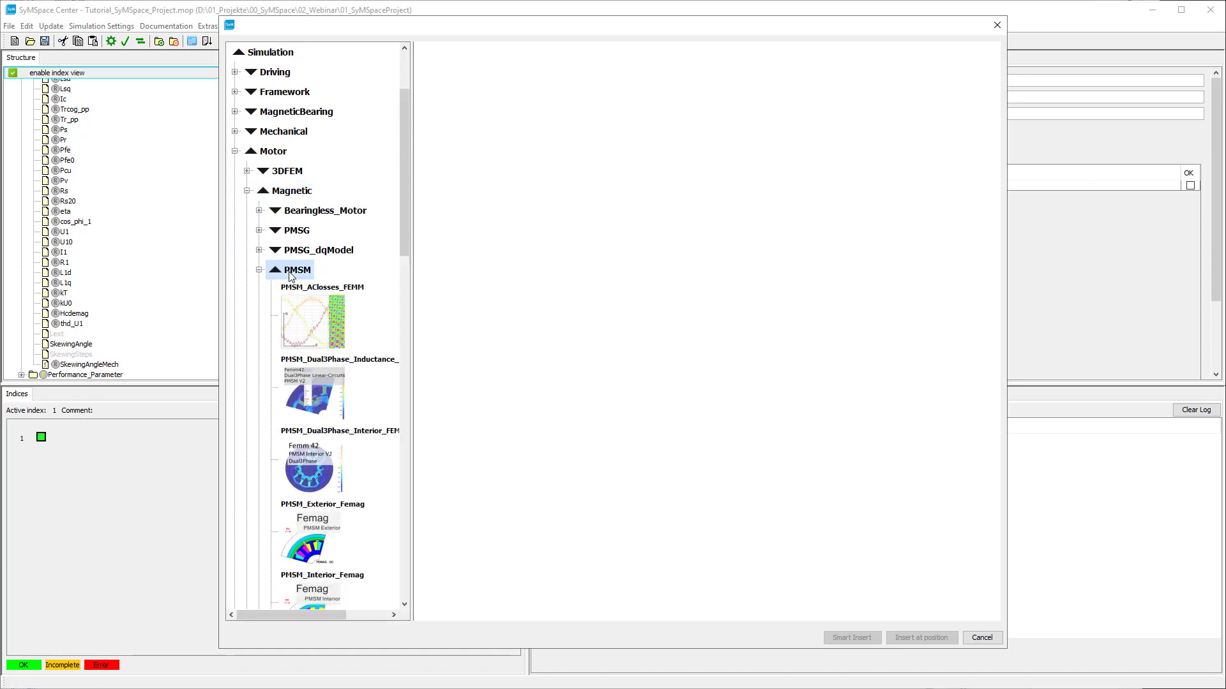
pyautogui.scroll(-8, 314, 312)
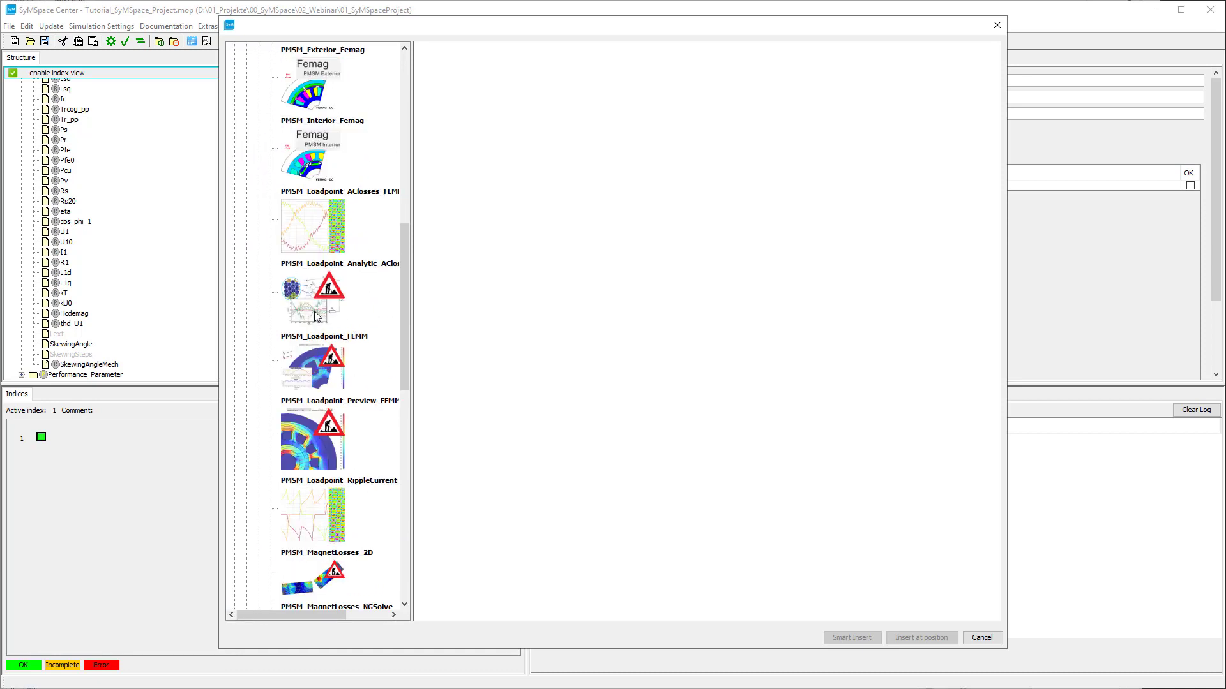
pyautogui.scroll(-5, 314, 312)
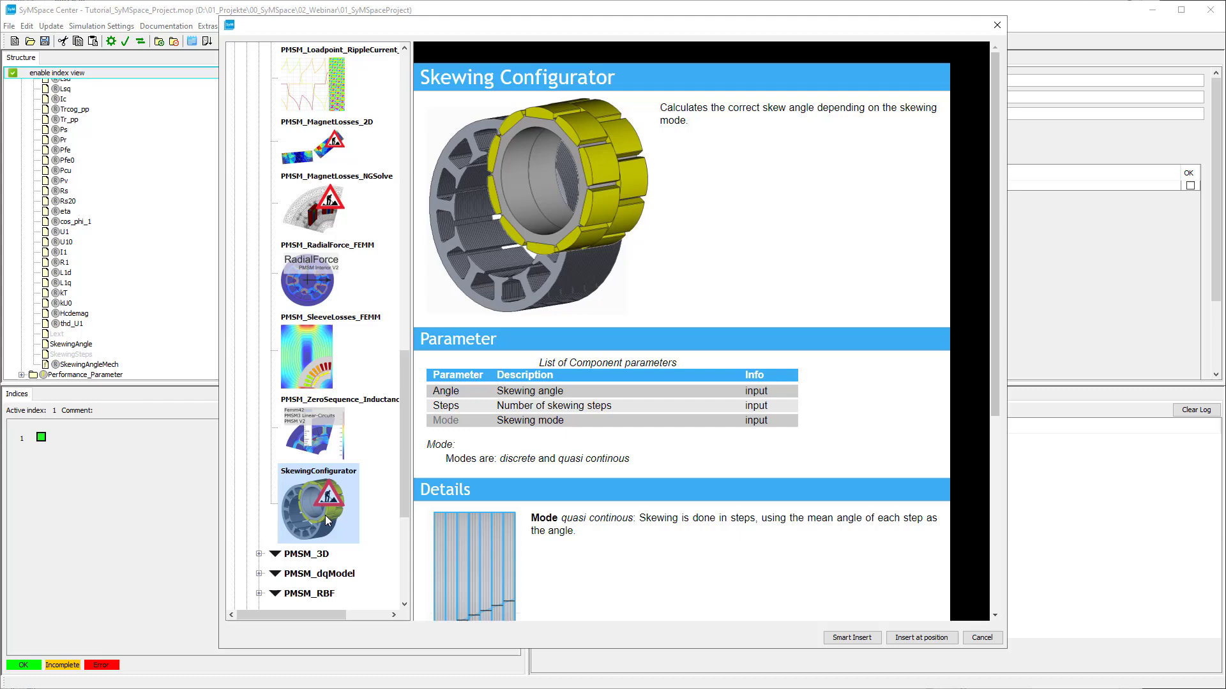
pyautogui.click(921, 637)
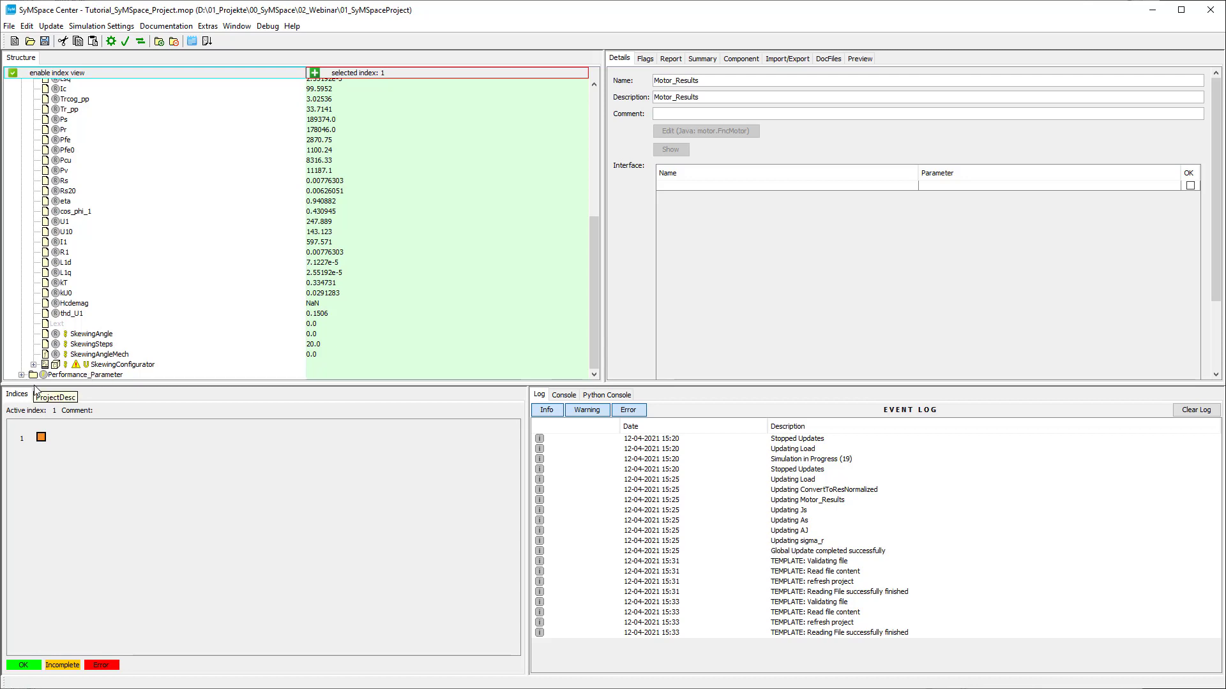
# Step: Set the SkewingConfigurator's skewing Angle to 20 deg and its number of Steps to 4
pyautogui.doubleClick(36, 364)
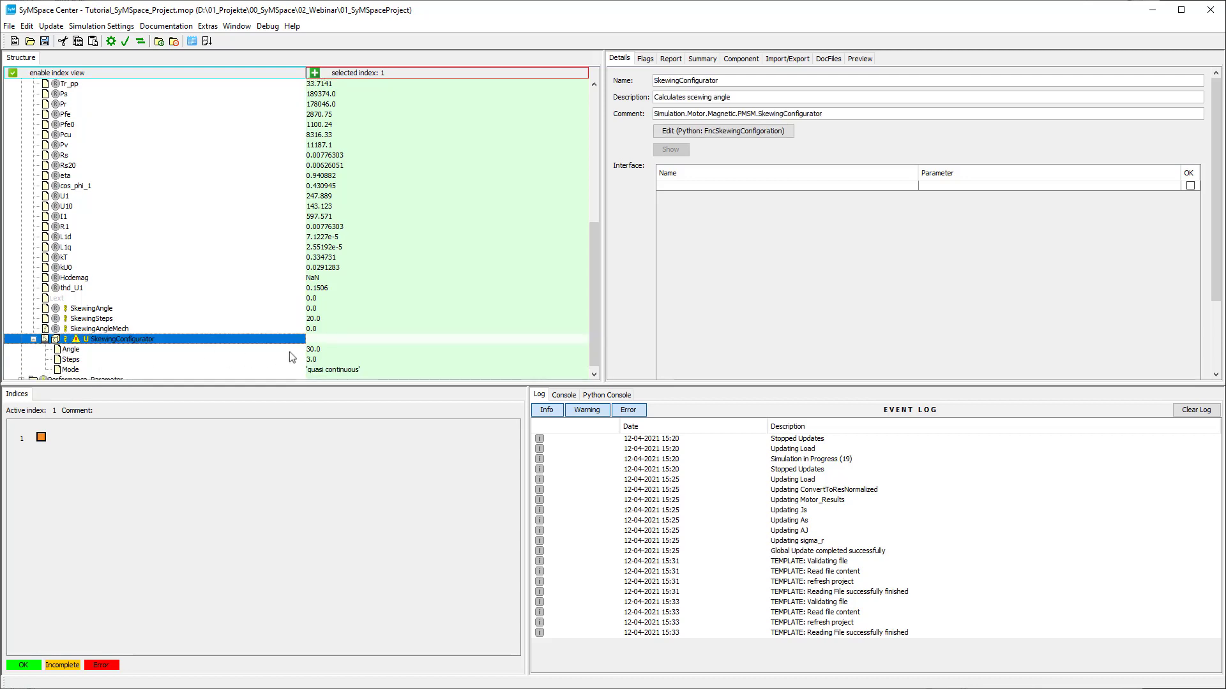
pyautogui.click(346, 350)
pyautogui.click(347, 349)
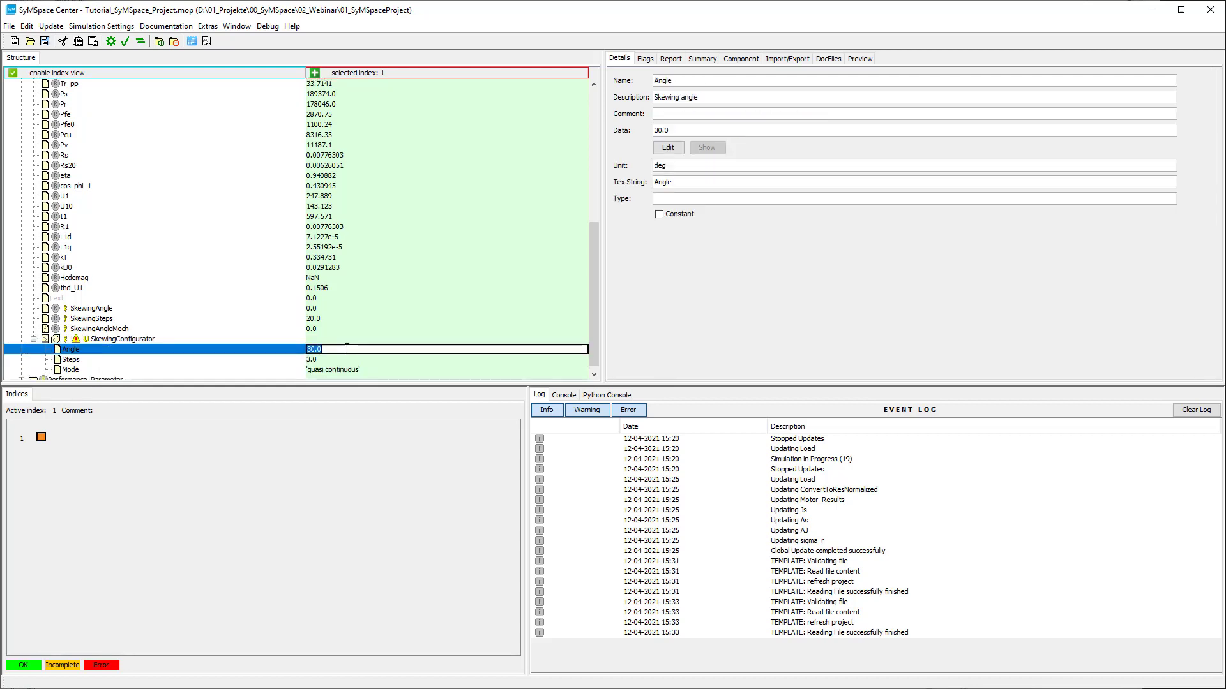
pyautogui.write('20')
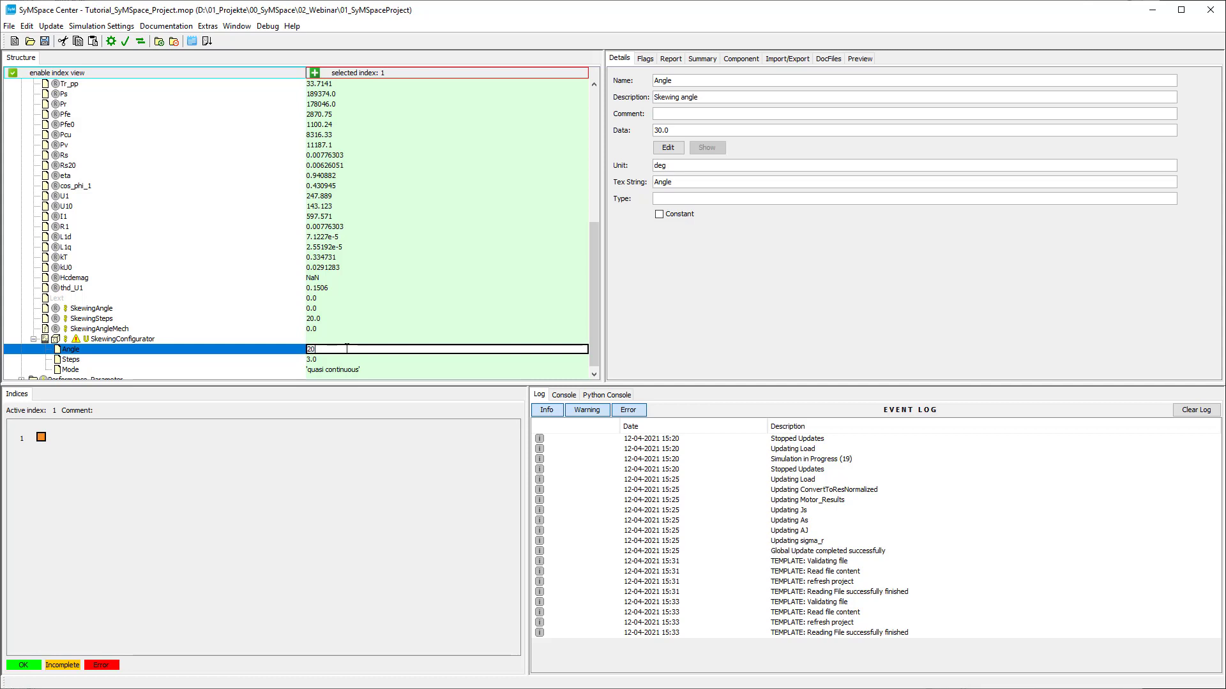
pyautogui.press('Return')
pyautogui.click(326, 360)
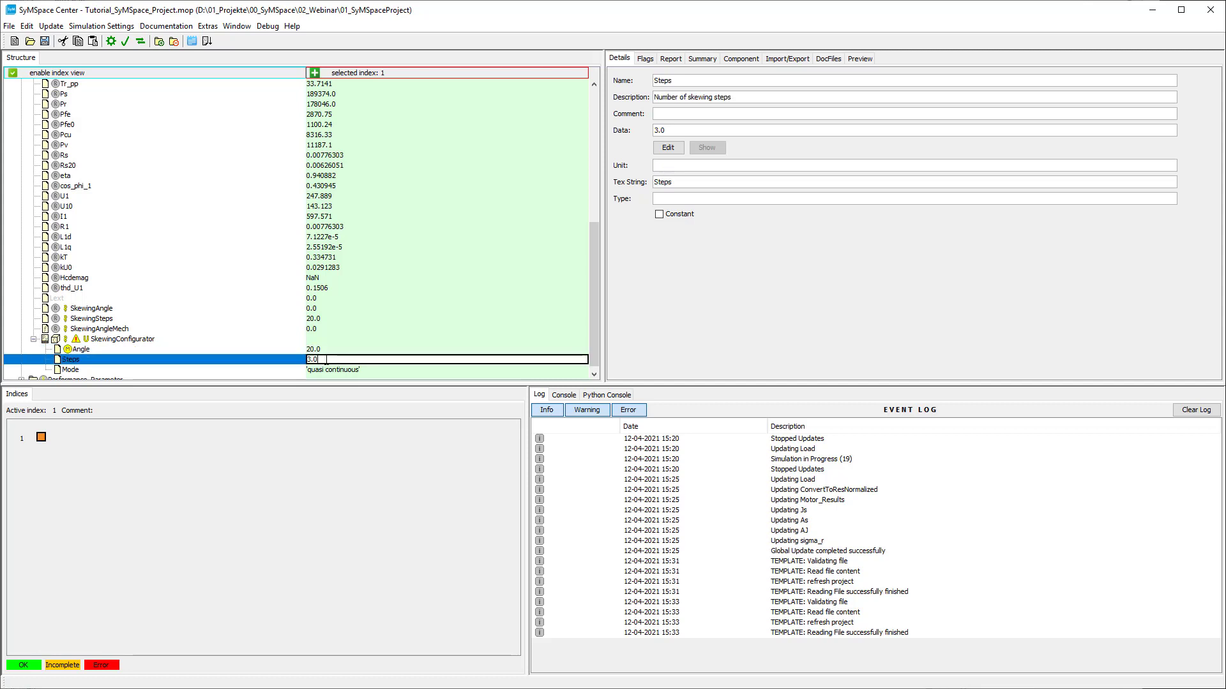
pyautogui.write('4')
pyautogui.press('Return')
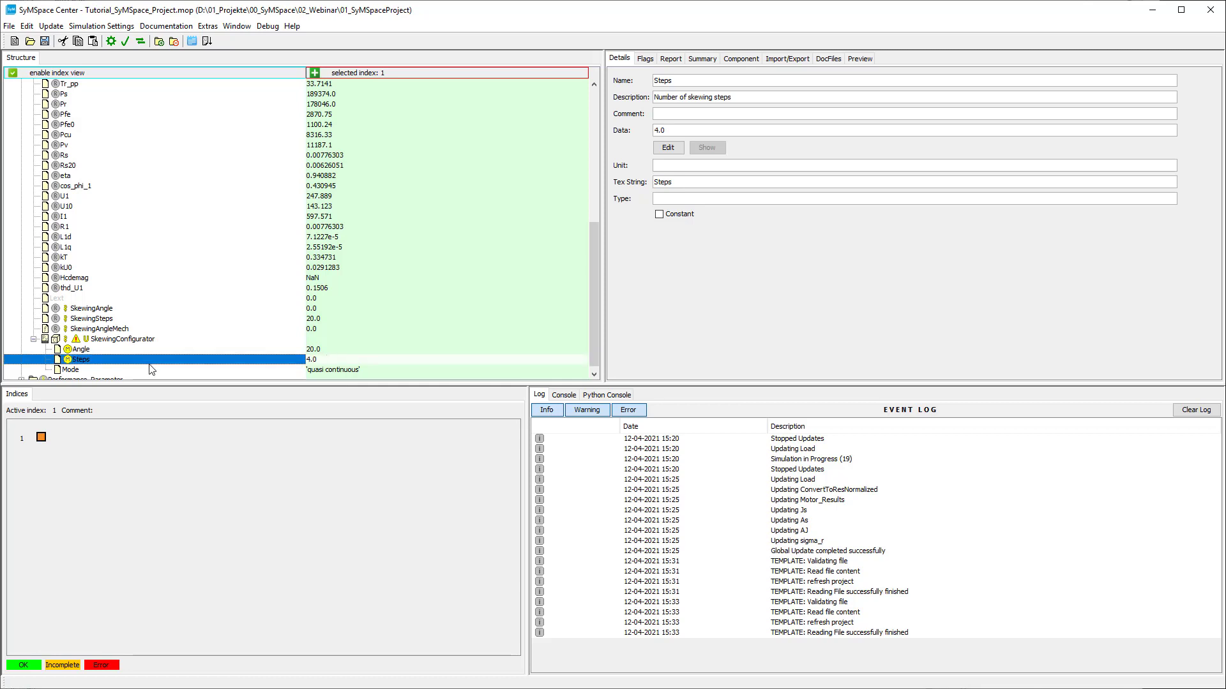
# Step: Change the SkewingConfigurator's skewing Mode to discrete
pyautogui.click(148, 369)
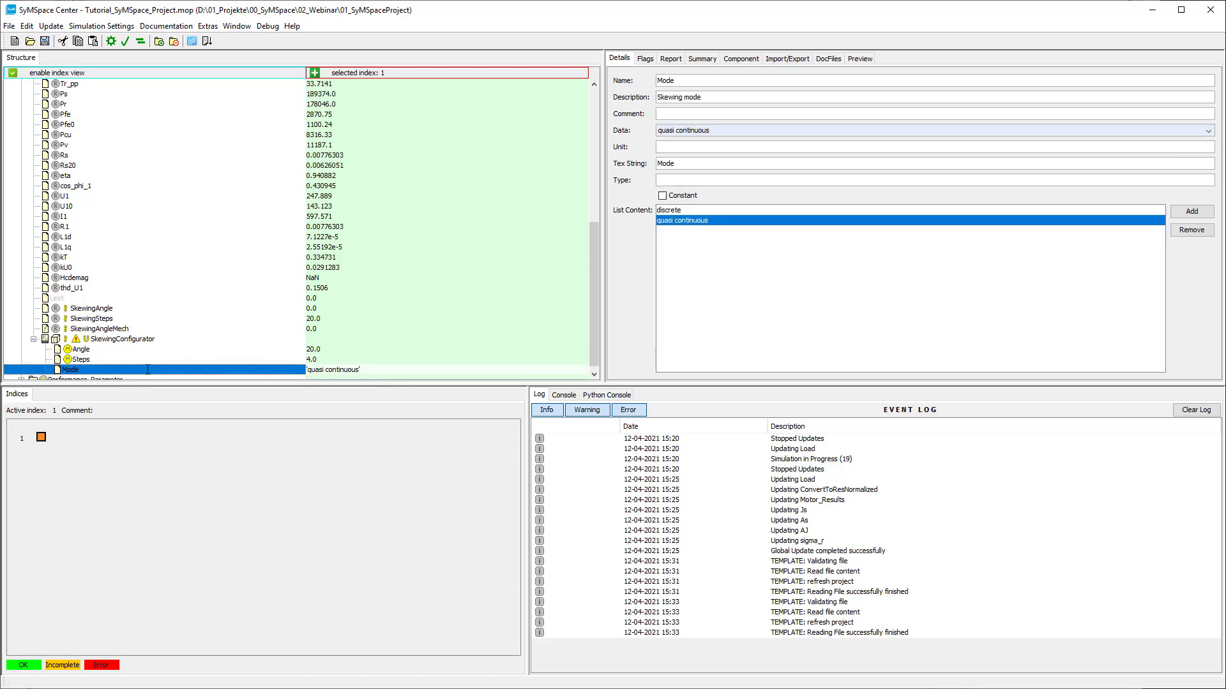
pyautogui.click(689, 132)
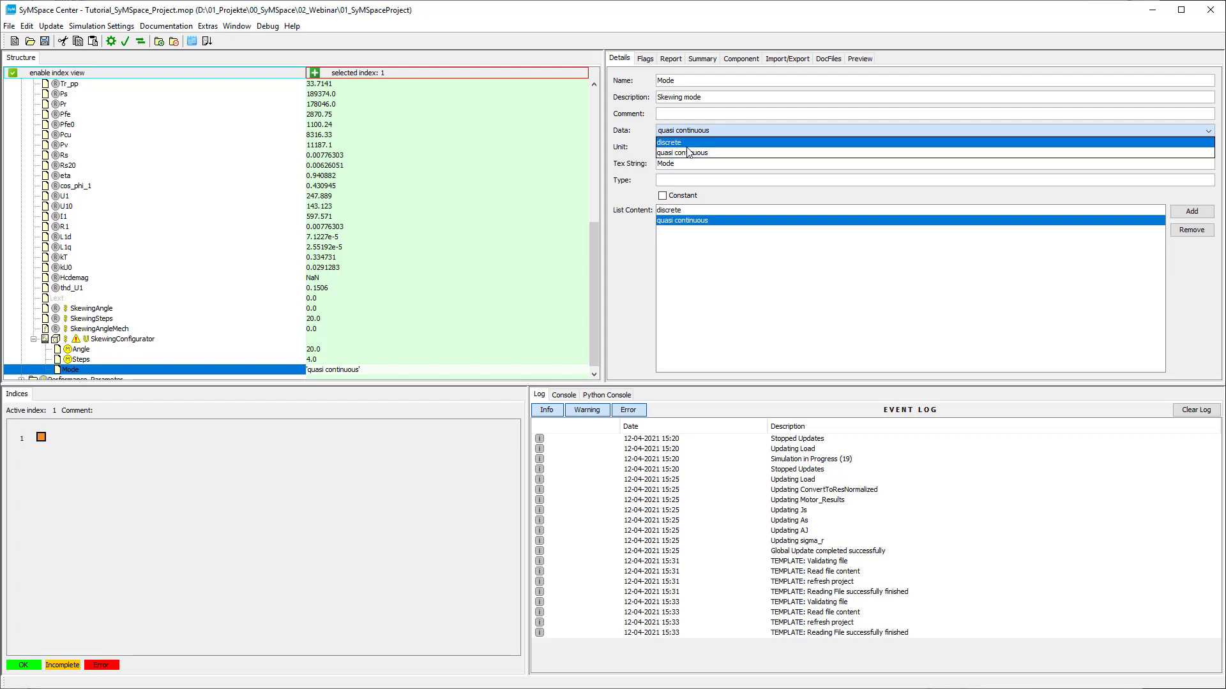
pyautogui.click(685, 146)
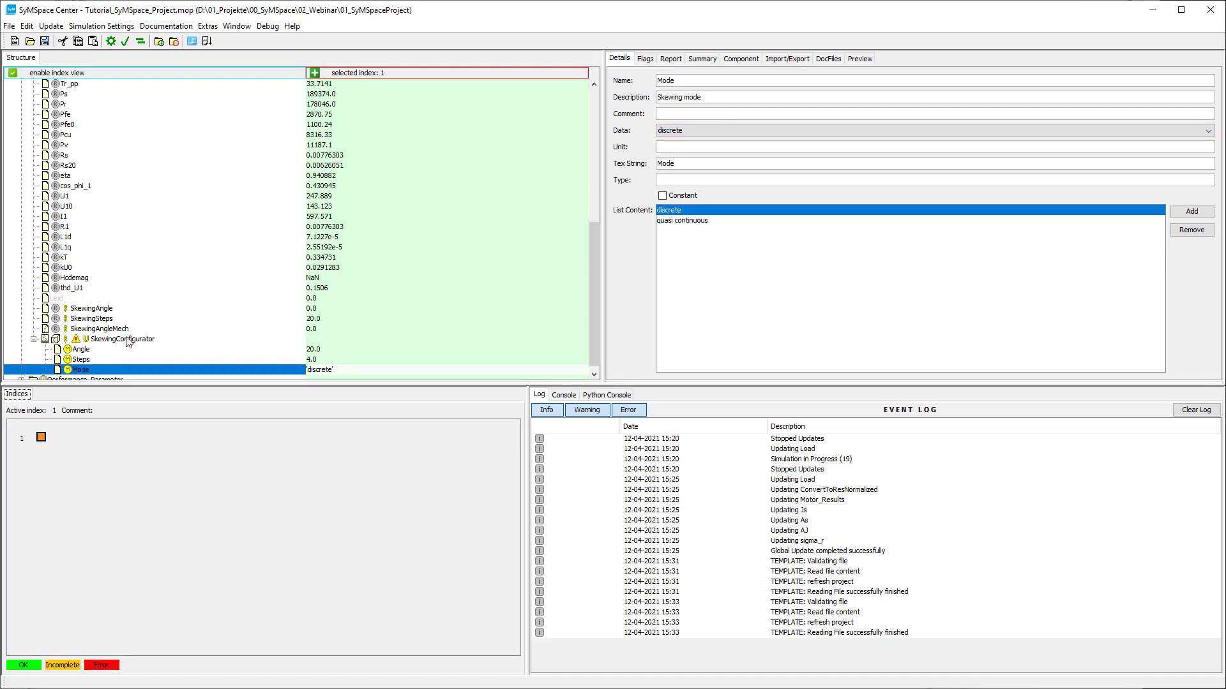
# Step: Link the Motor_Results imports SkewingAngle and SkewingSteps to the parameters SkewingAngle and SkewingSteps
pyautogui.scroll(6, 128, 343)
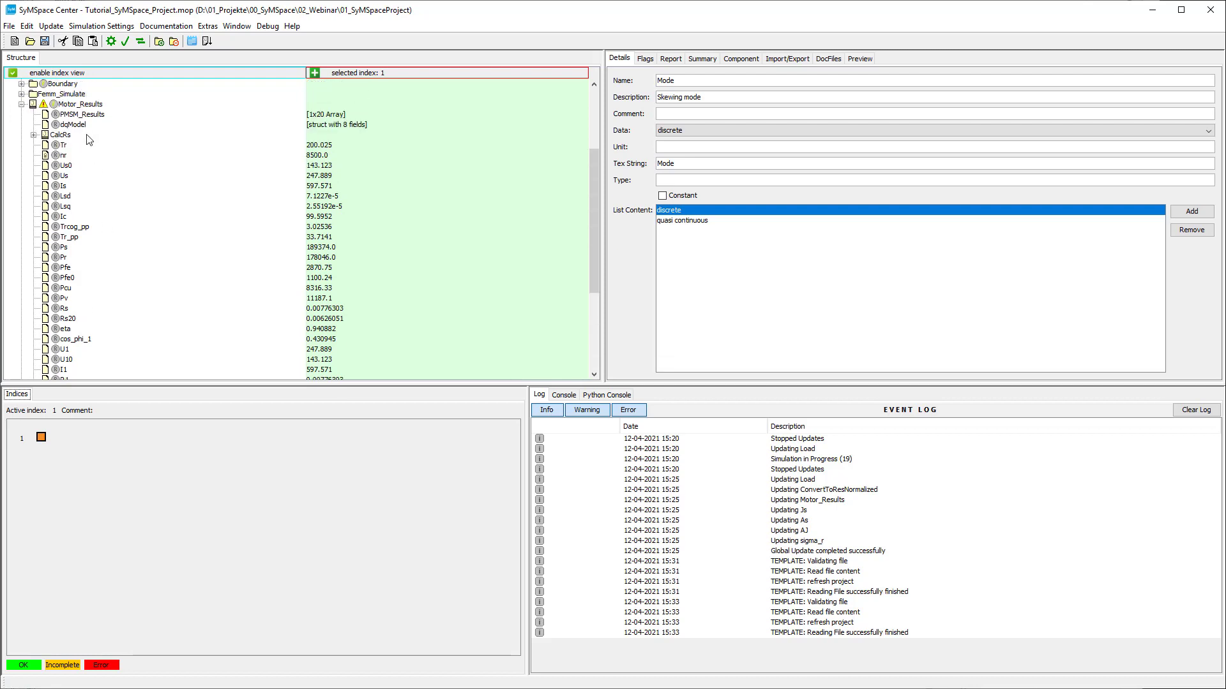
pyautogui.click(87, 137)
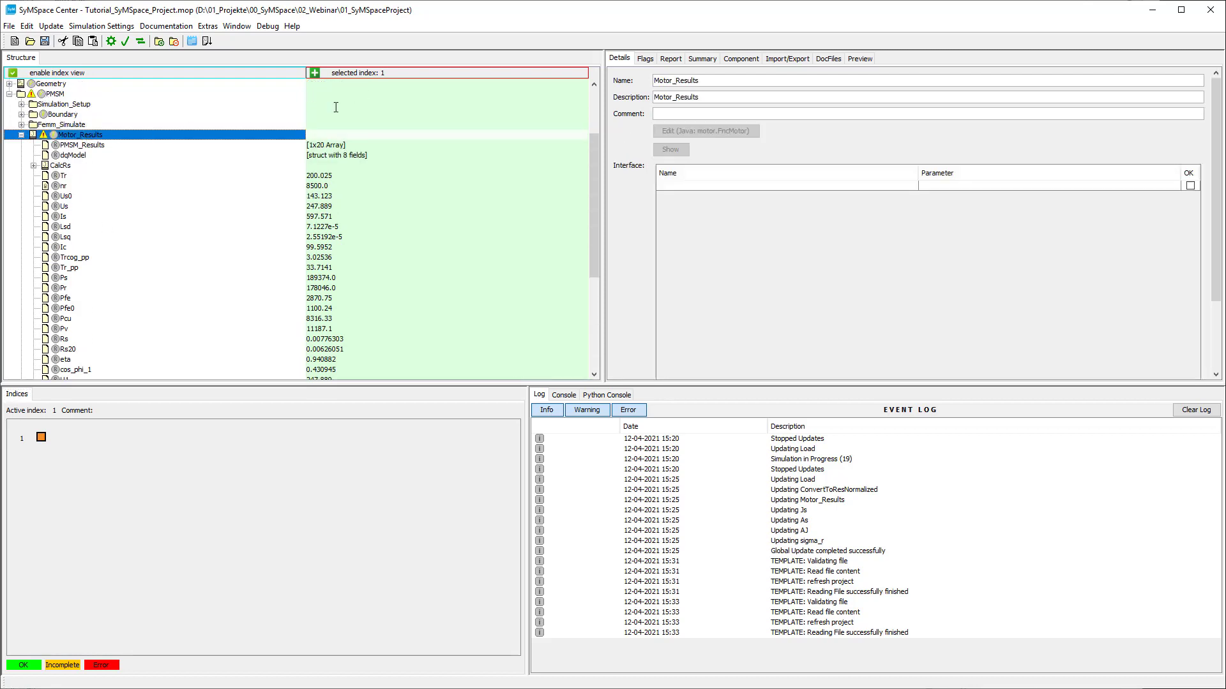
pyautogui.click(781, 58)
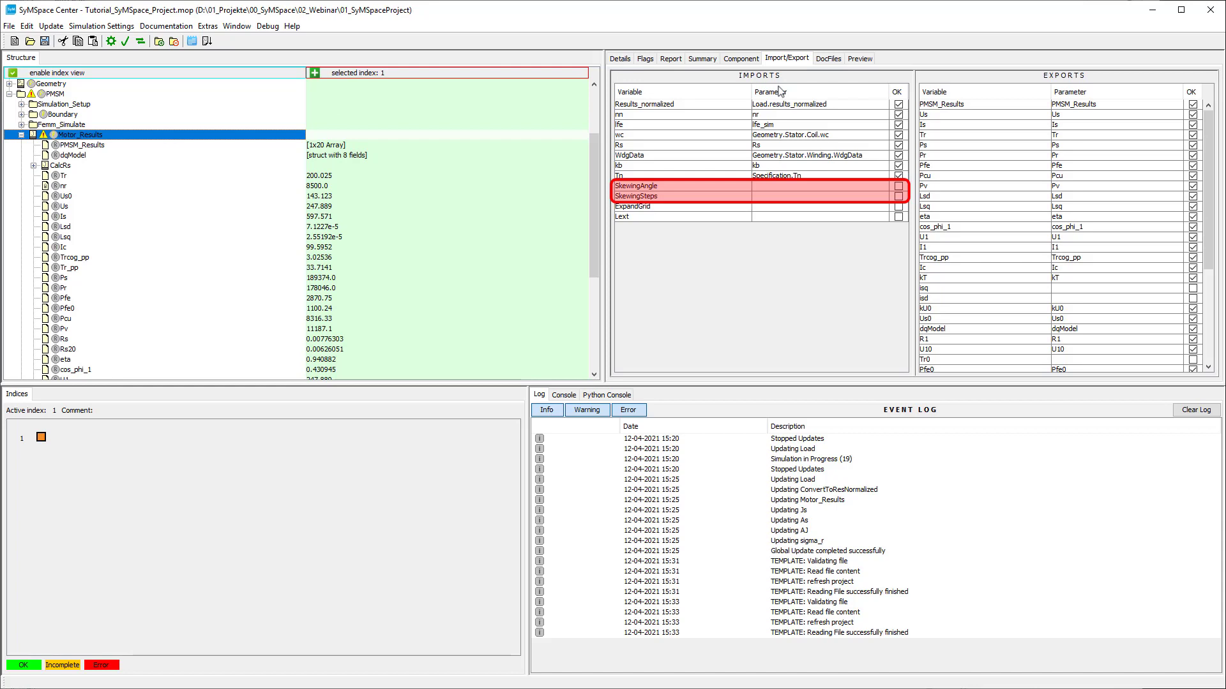
pyautogui.doubleClick(773, 186)
pyautogui.write('S')
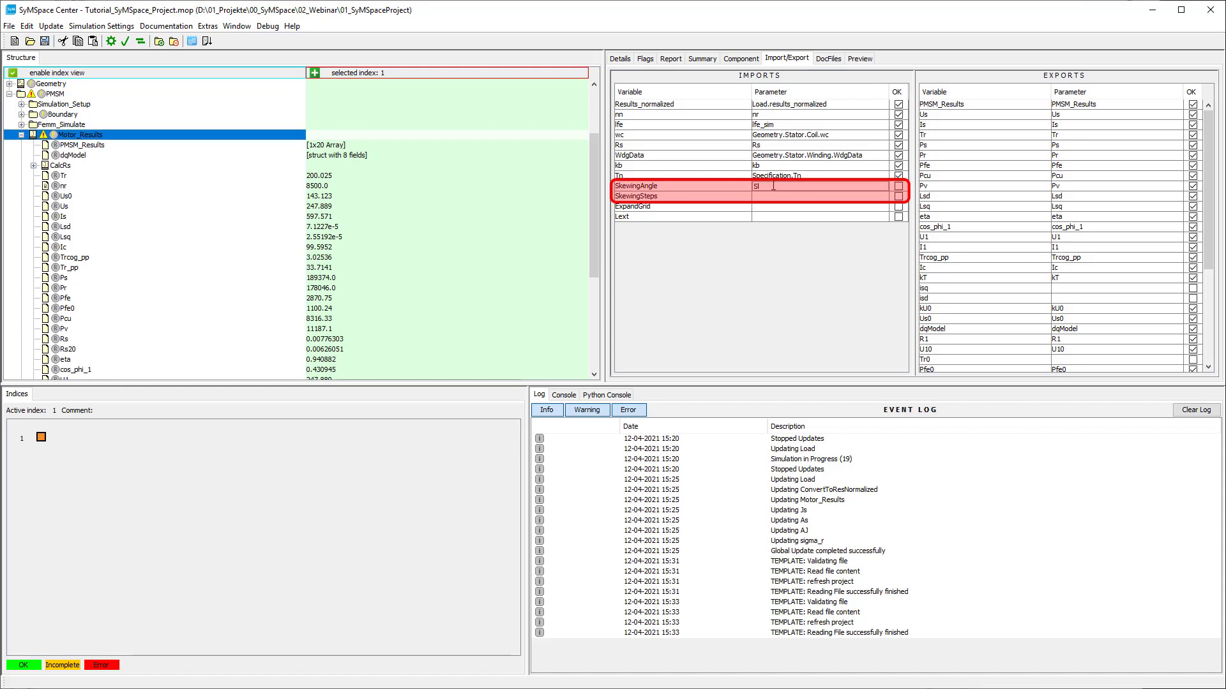
pyautogui.write('kewingAngle')
pyautogui.press('Return')
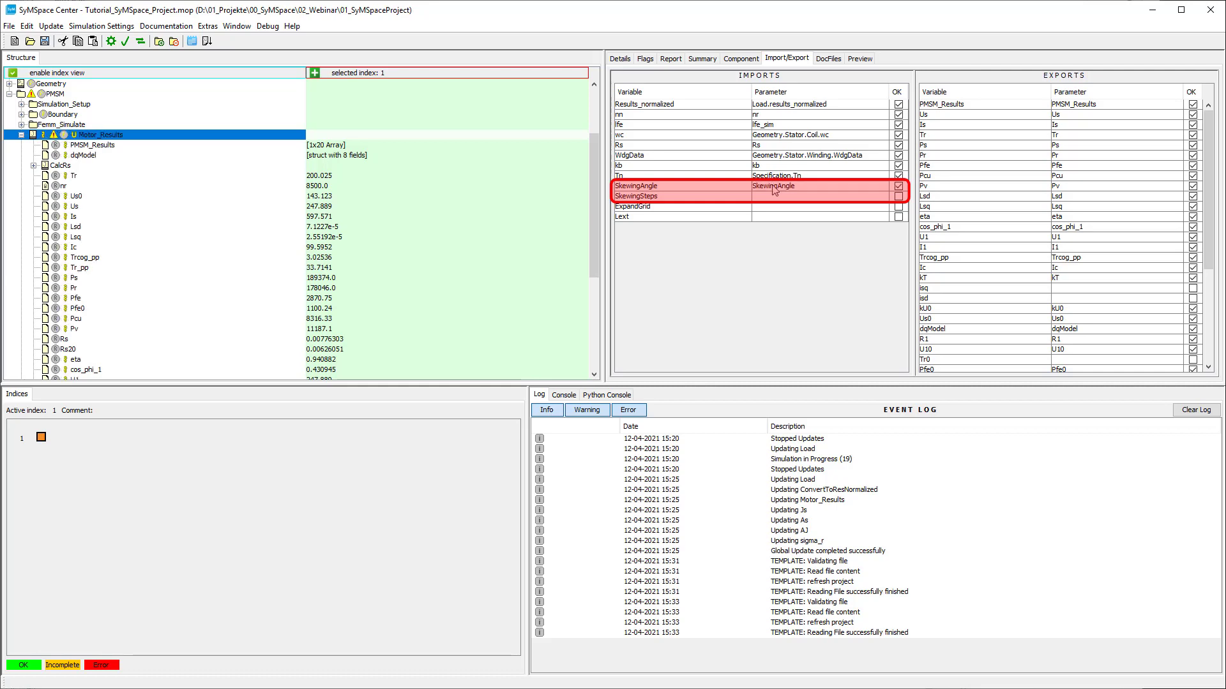
pyautogui.doubleClick(760, 196)
pyautogui.write('SkewingSteps')
pyautogui.press('Return')
# Step: Set the dyn parameter of the stator Winding in Geometry to 1, and collapse the Geometry branch
pyautogui.scroll(1, 42, 144)
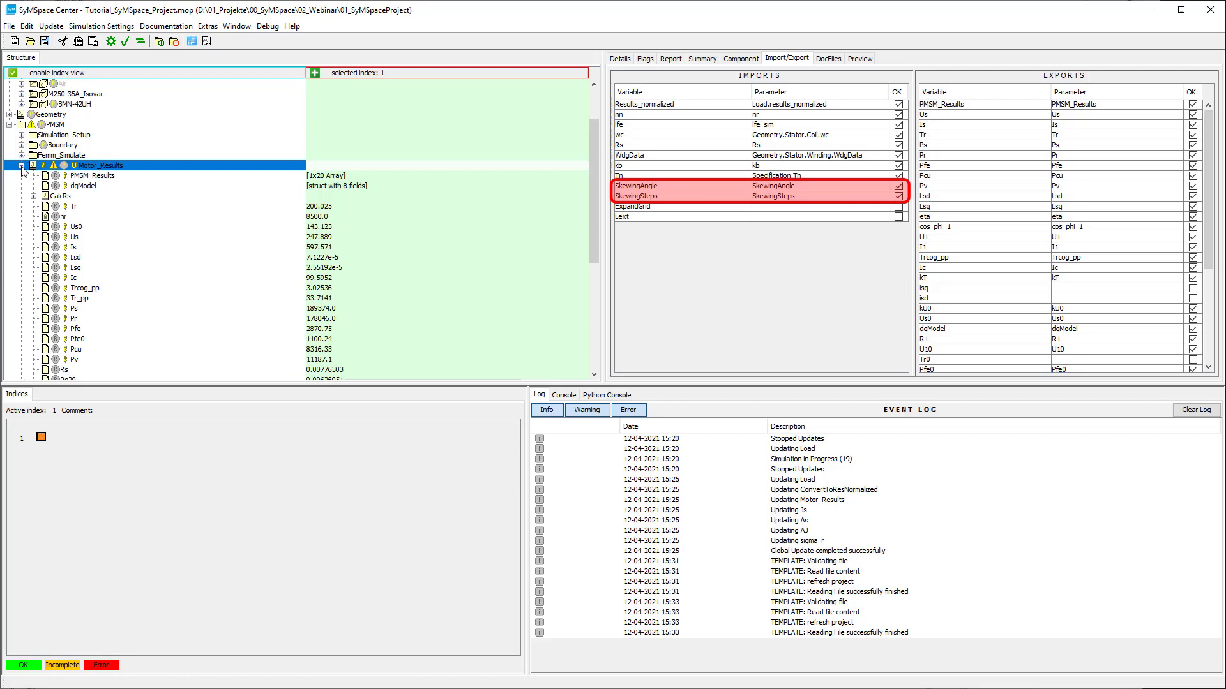
pyautogui.click(21, 166)
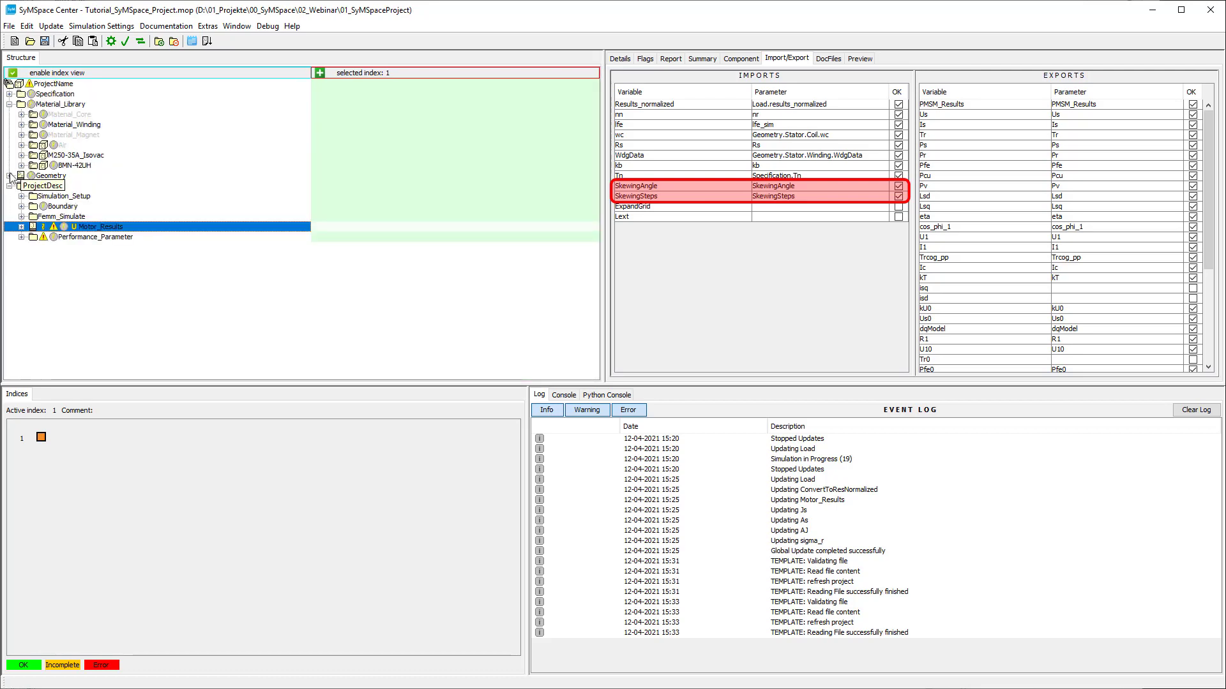
pyautogui.click(9, 176)
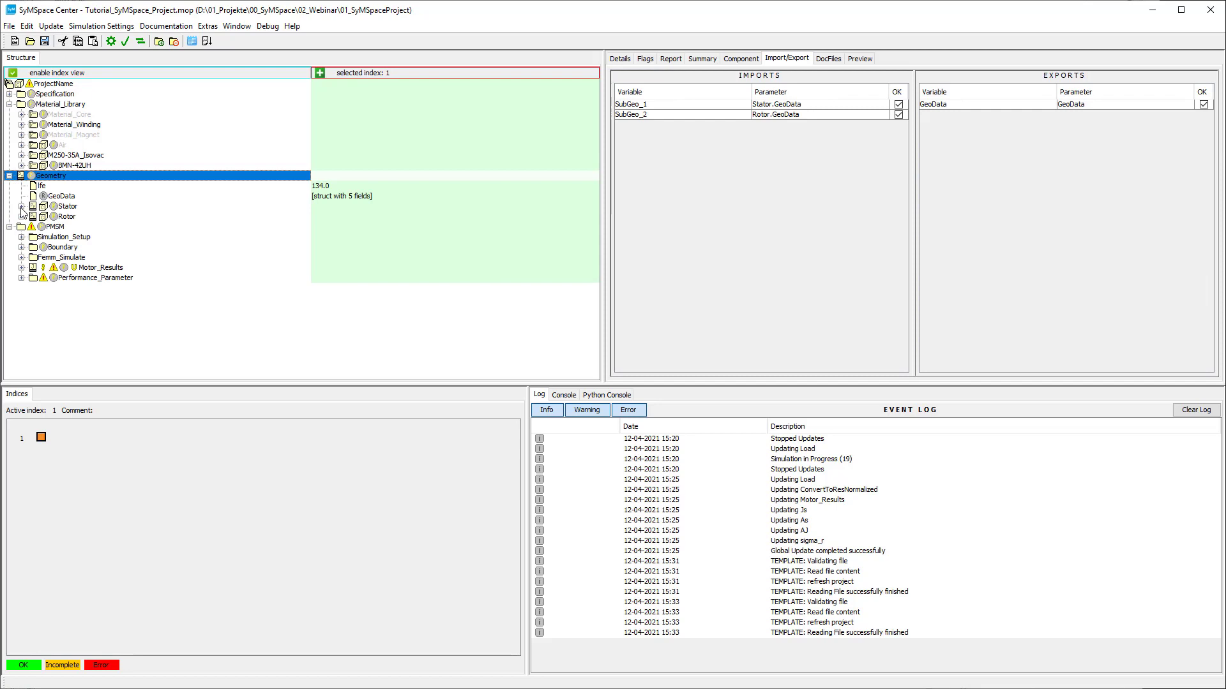
pyautogui.click(21, 208)
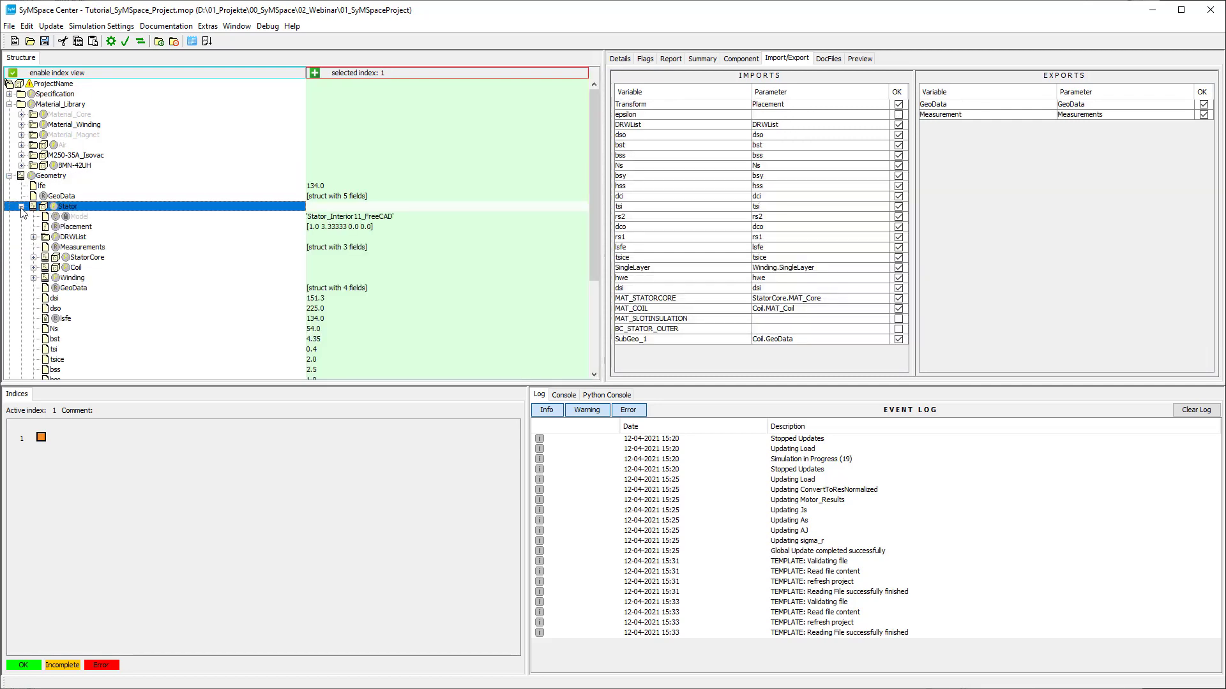
pyautogui.click(33, 279)
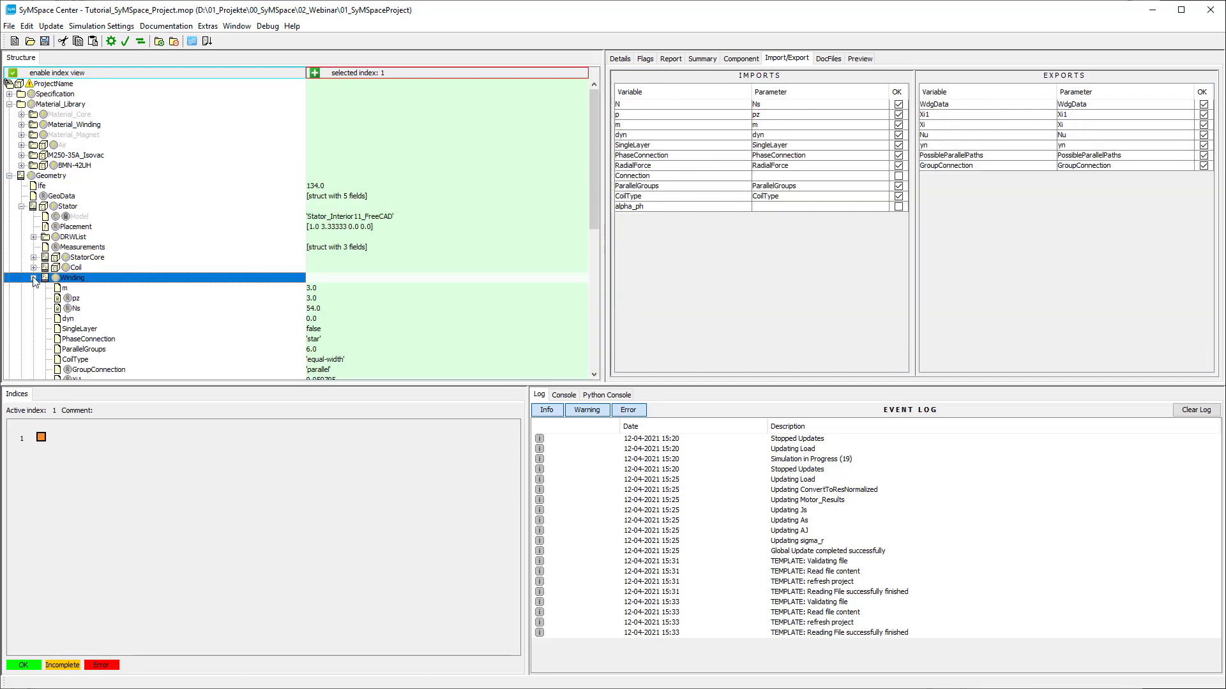
pyautogui.click(331, 321)
pyautogui.click(332, 320)
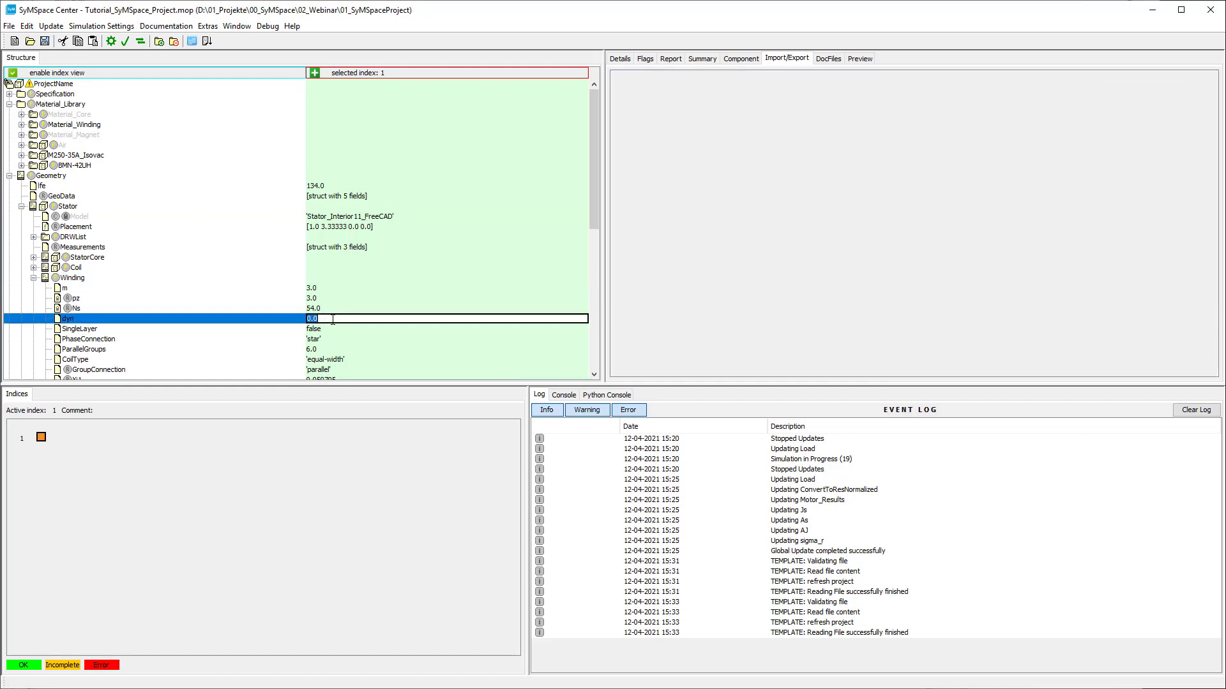
pyautogui.write('1')
pyautogui.press('Return')
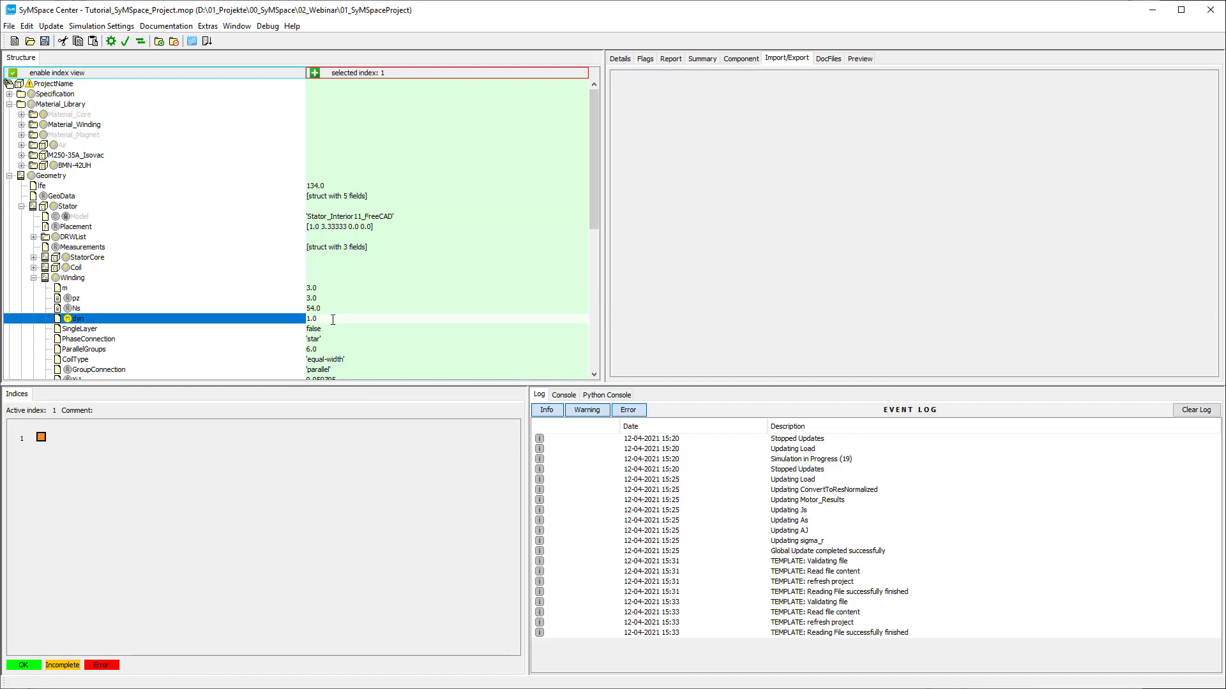
pyautogui.click(34, 278)
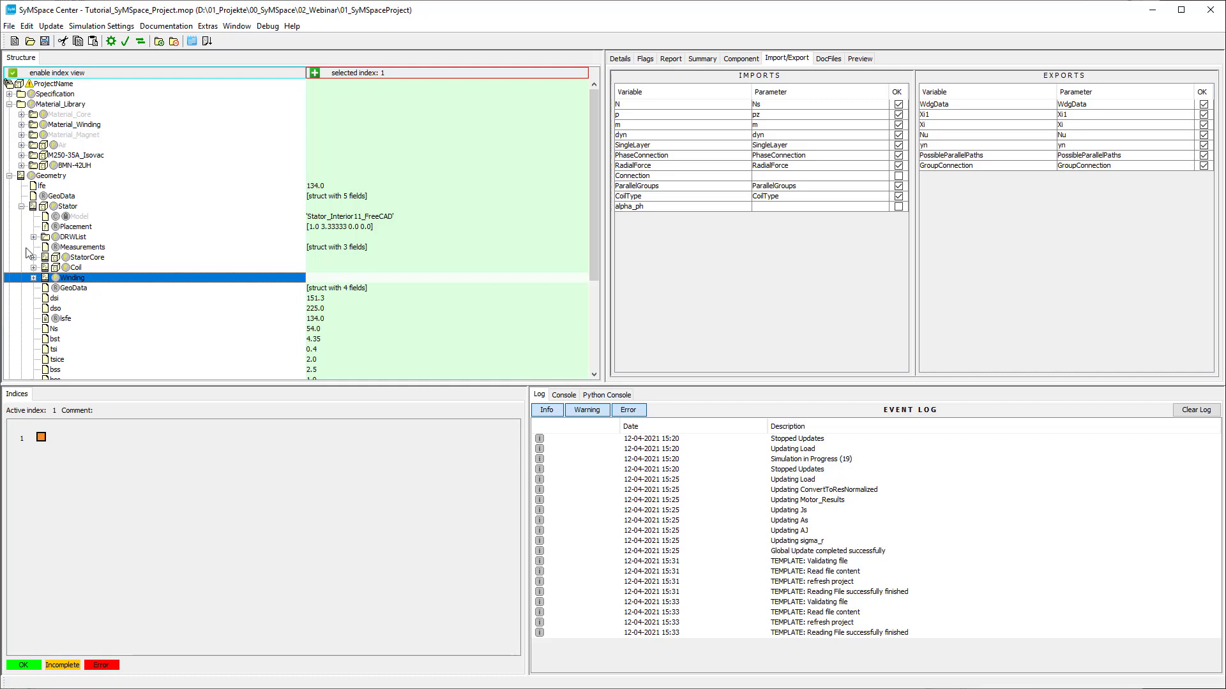
pyautogui.click(10, 177)
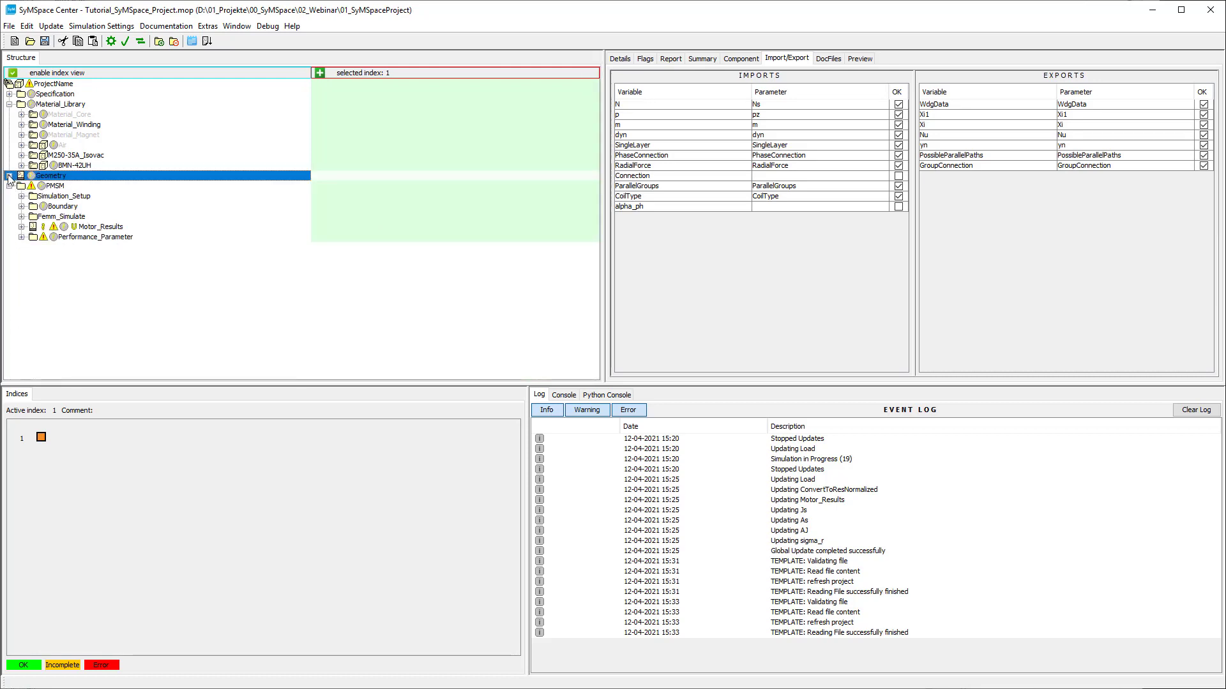
# Step: Regenerate all with Start Simulation and Remote Compute enabled, and open the JobManager to monitor the jobs
pyautogui.click(50, 26)
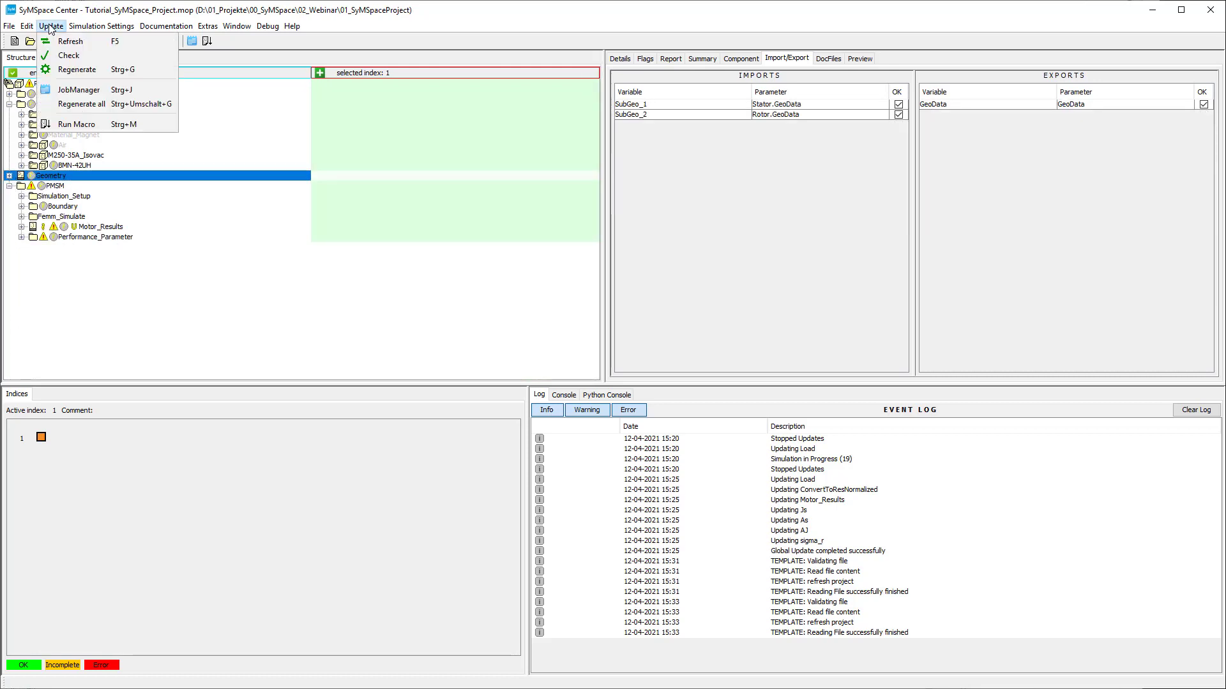
pyautogui.click(71, 105)
pyautogui.click(136, 48)
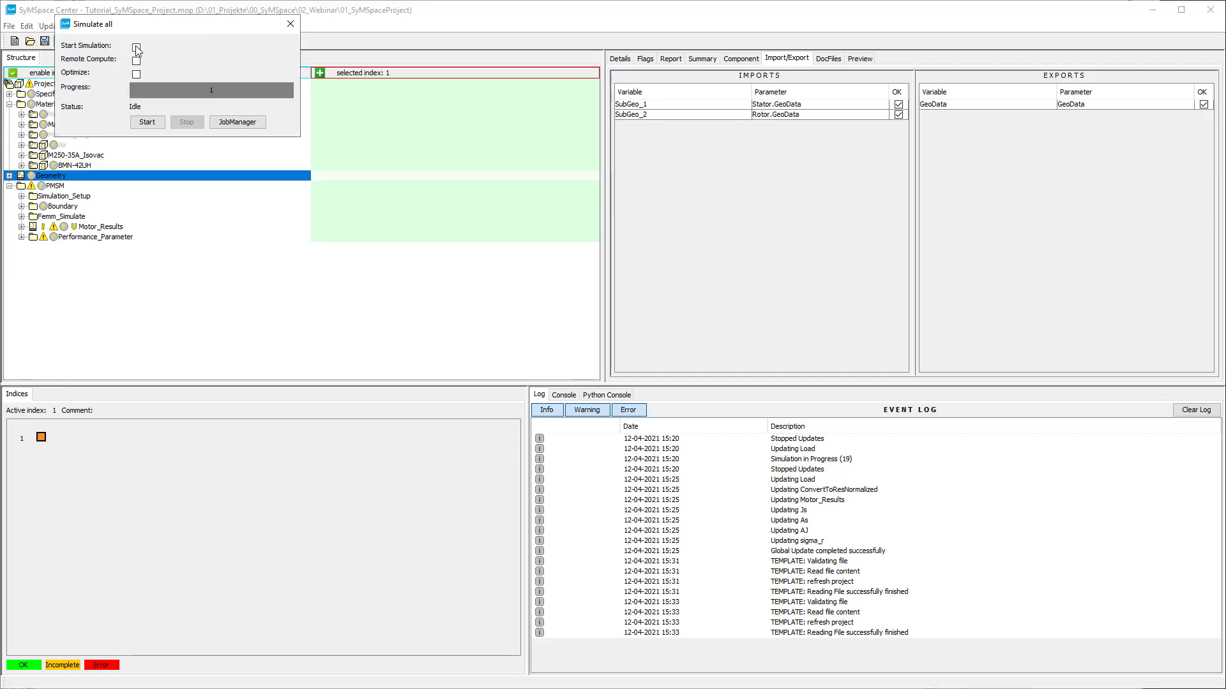
pyautogui.click(136, 61)
pyautogui.click(147, 121)
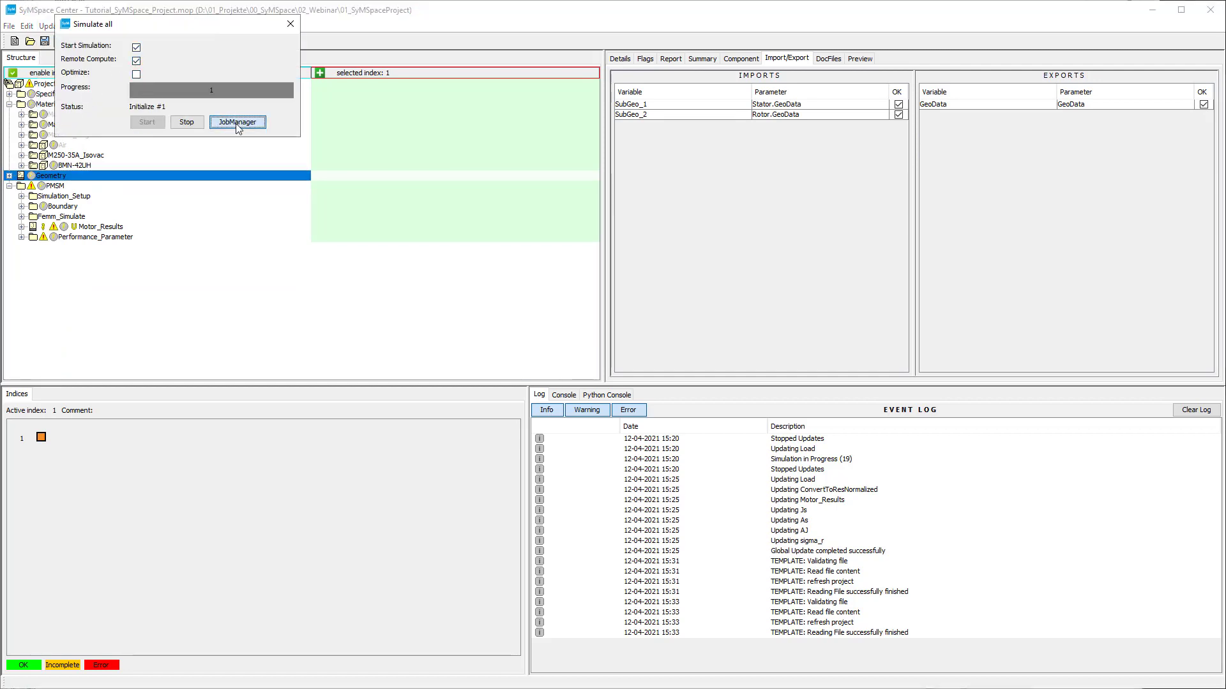
pyautogui.click(237, 121)
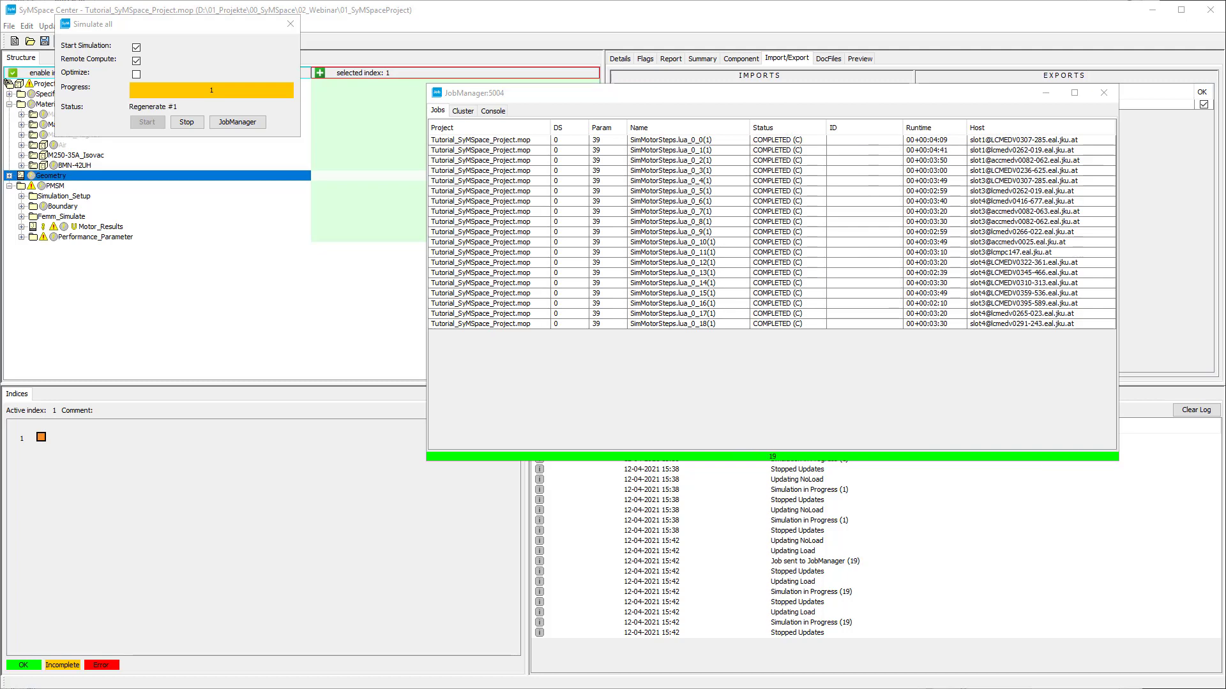
# Step: Collapse the Motor_Results branch and smart-insert the Loadpoint_Motor_dqModel component from the Simulation > Motor > Magnetic > PMSM_dqModel library
pyautogui.click(1103, 92)
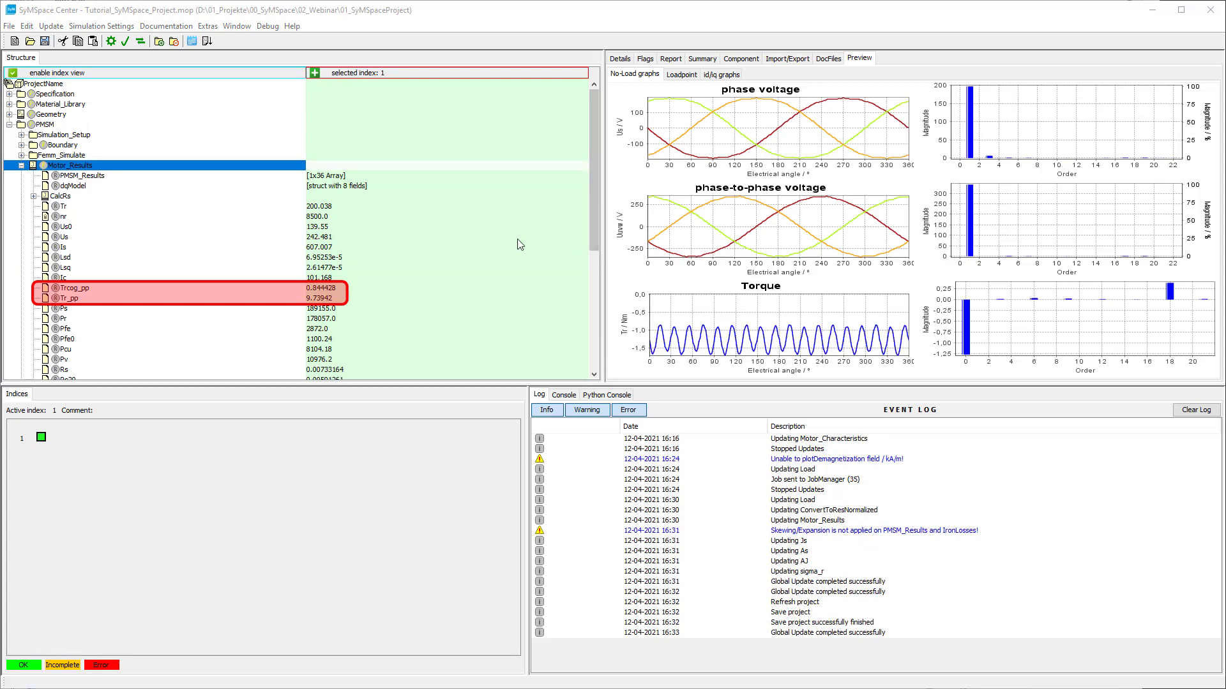
pyautogui.click(21, 166)
pyautogui.click(26, 25)
pyautogui.moveTo(64, 40)
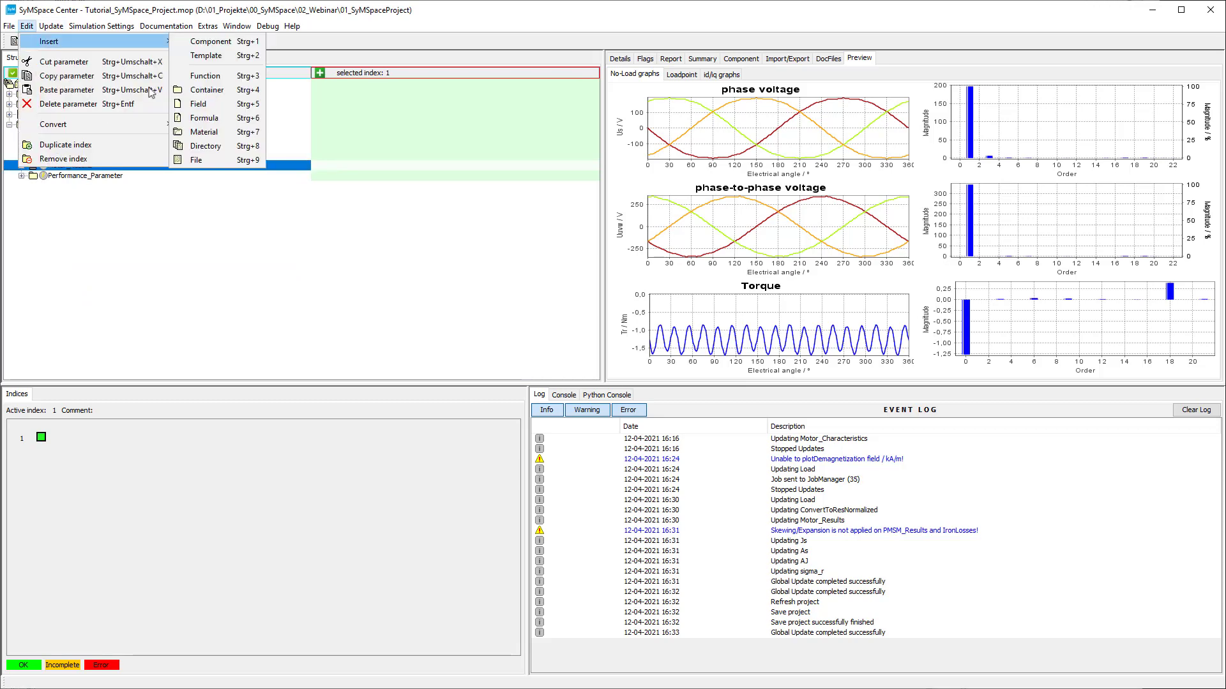
pyautogui.click(228, 42)
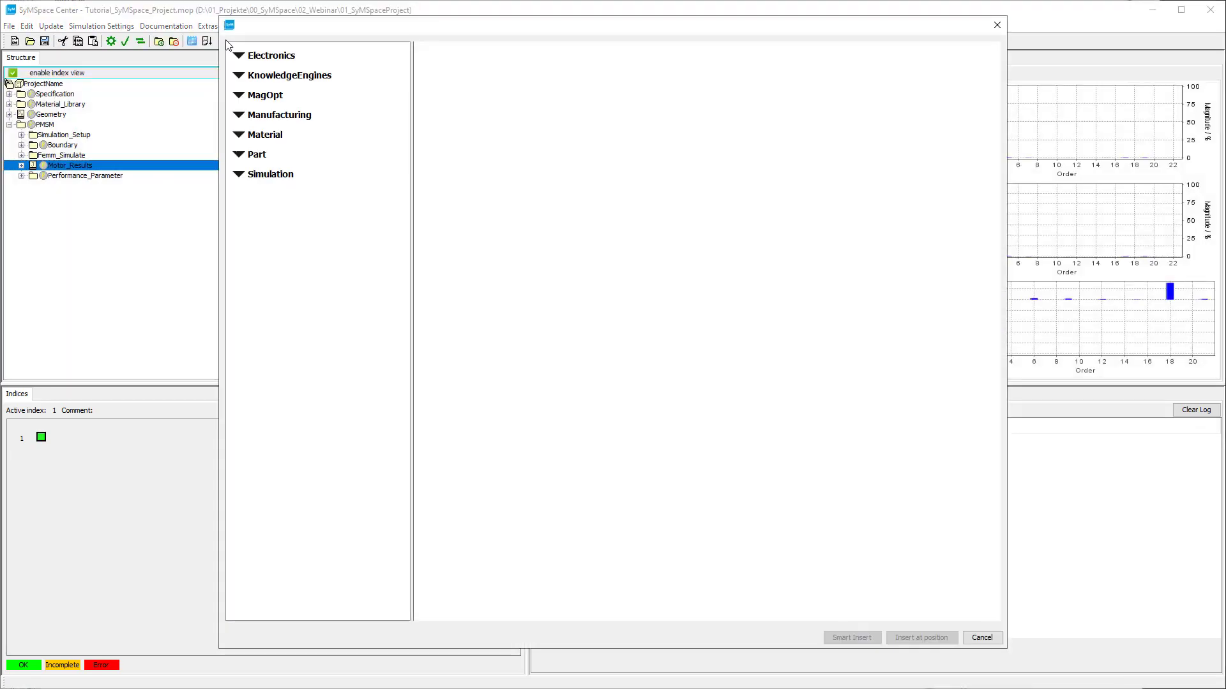
pyautogui.click(266, 176)
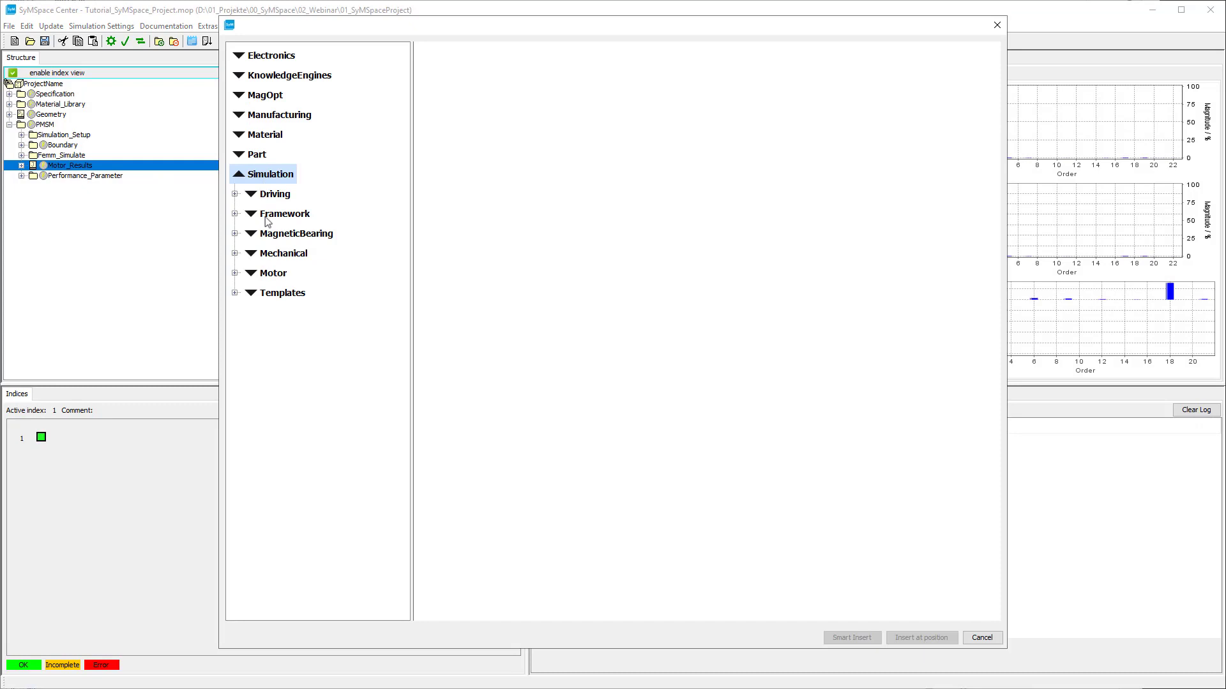
pyautogui.click(268, 274)
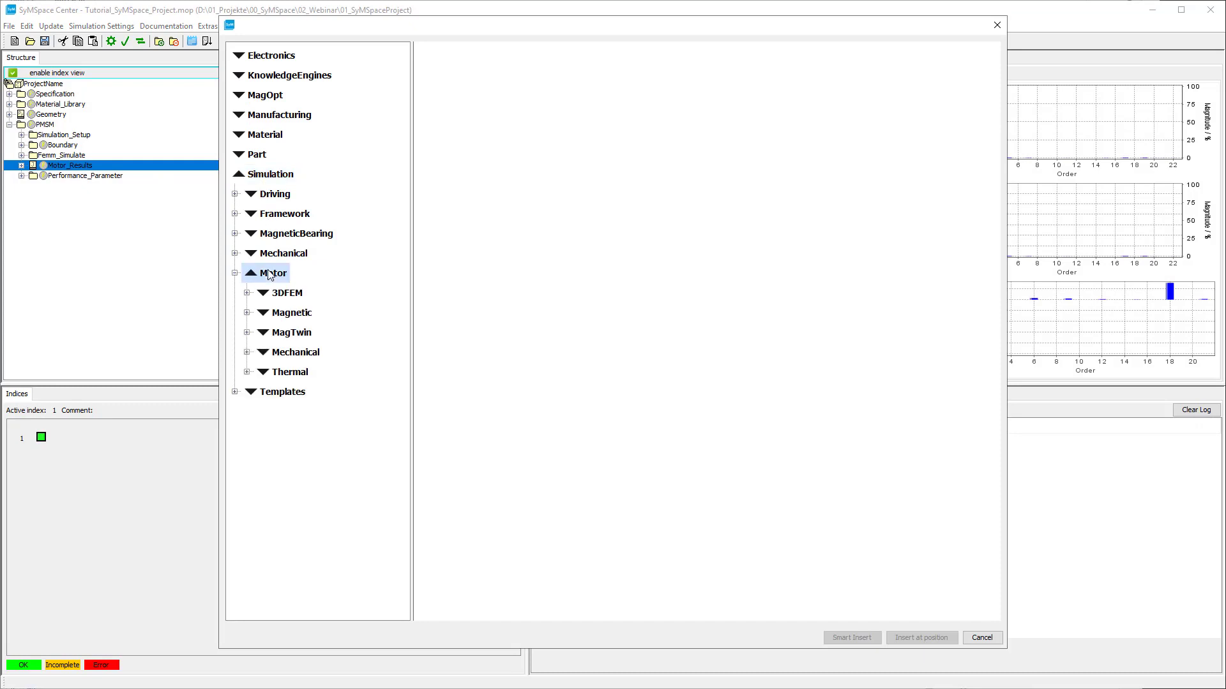
pyautogui.click(279, 313)
pyautogui.click(279, 313)
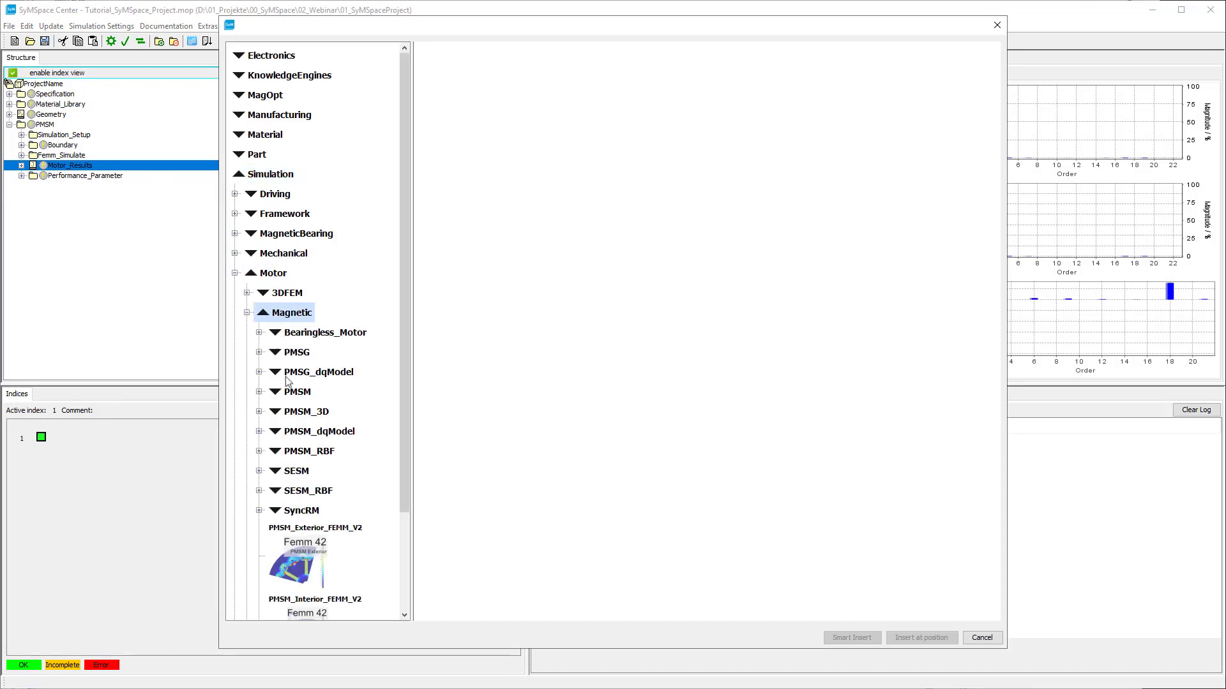
pyautogui.click(293, 433)
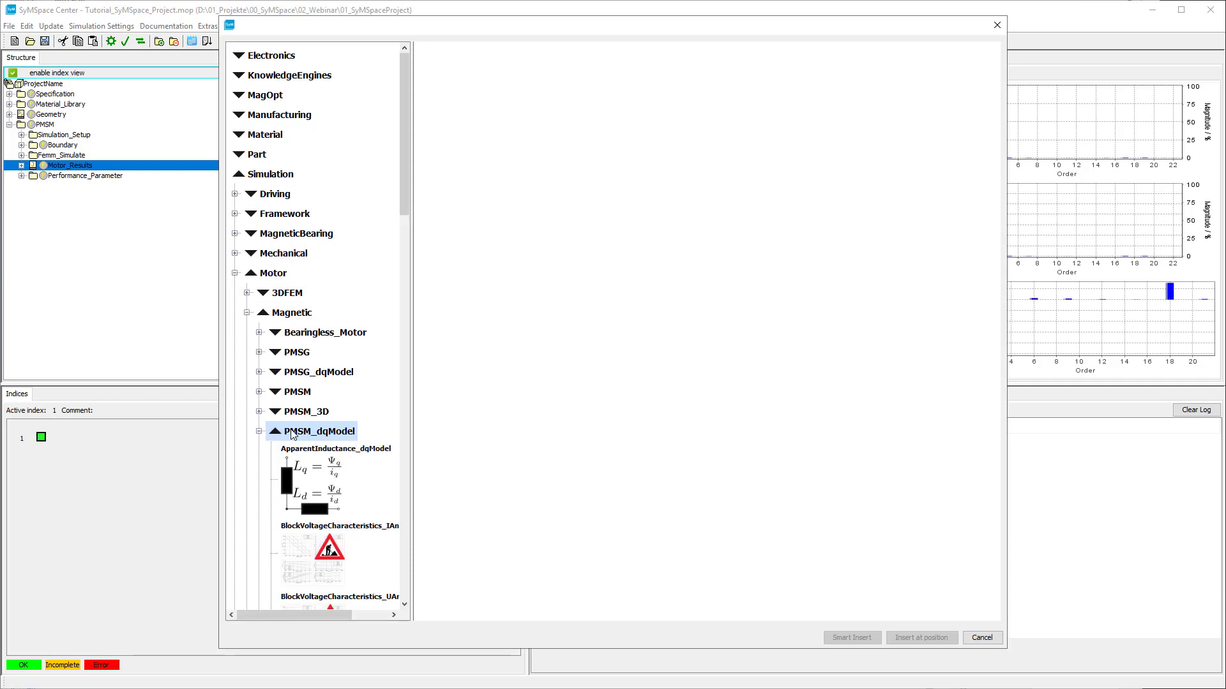
pyautogui.scroll(-1, 293, 434)
pyautogui.scroll(-1, 293, 434)
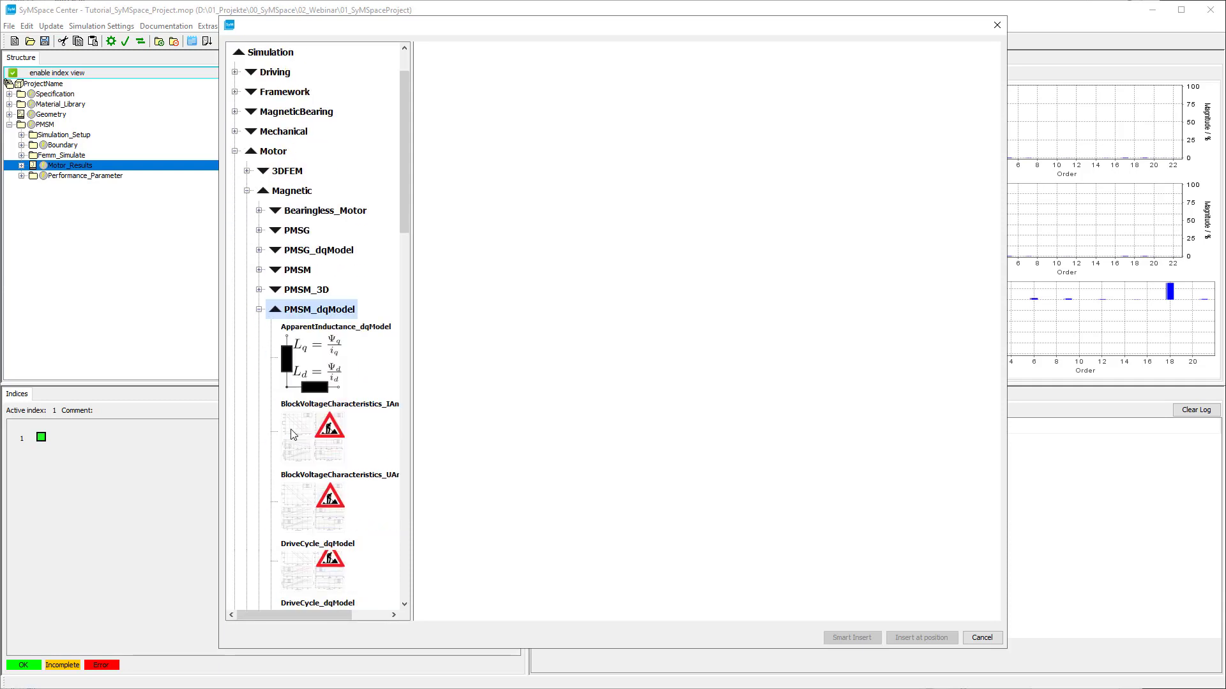
pyautogui.scroll(-12, 293, 433)
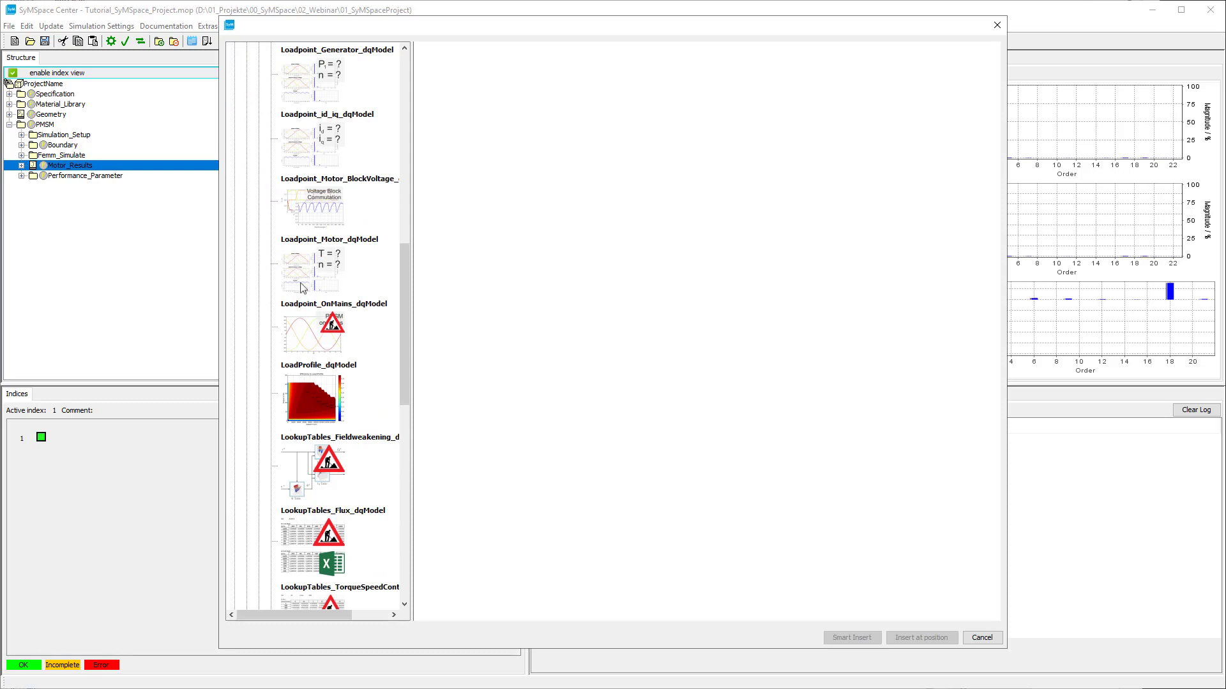
pyautogui.click(301, 273)
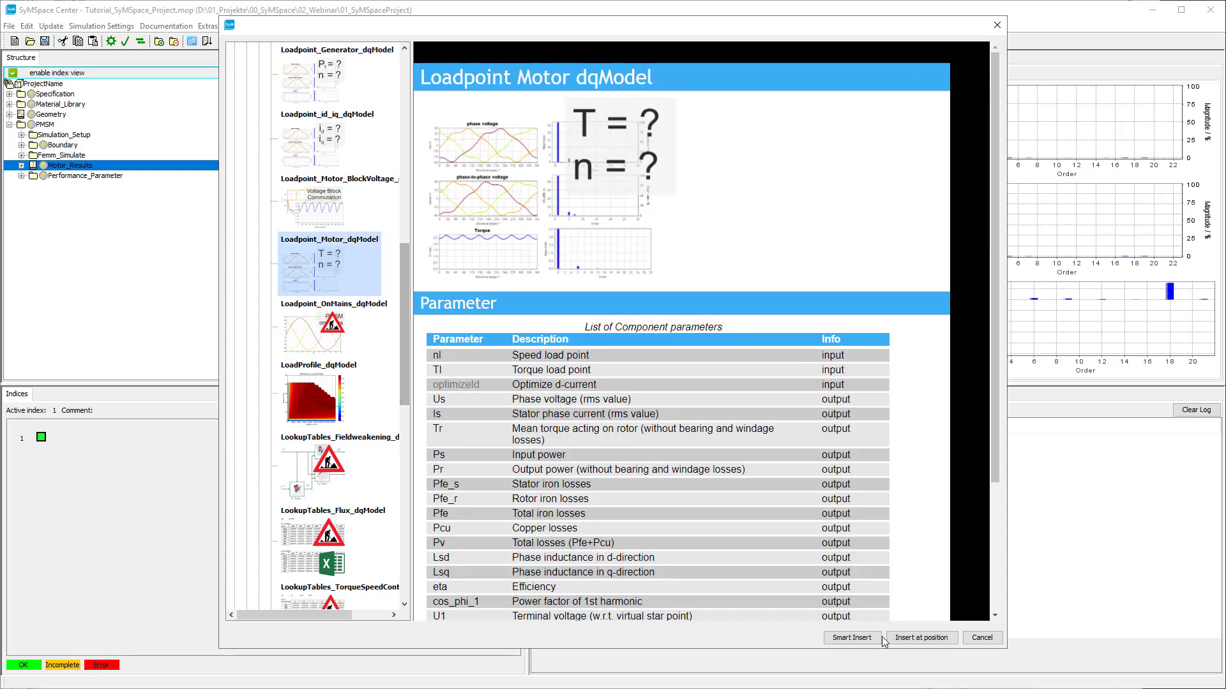
pyautogui.click(859, 640)
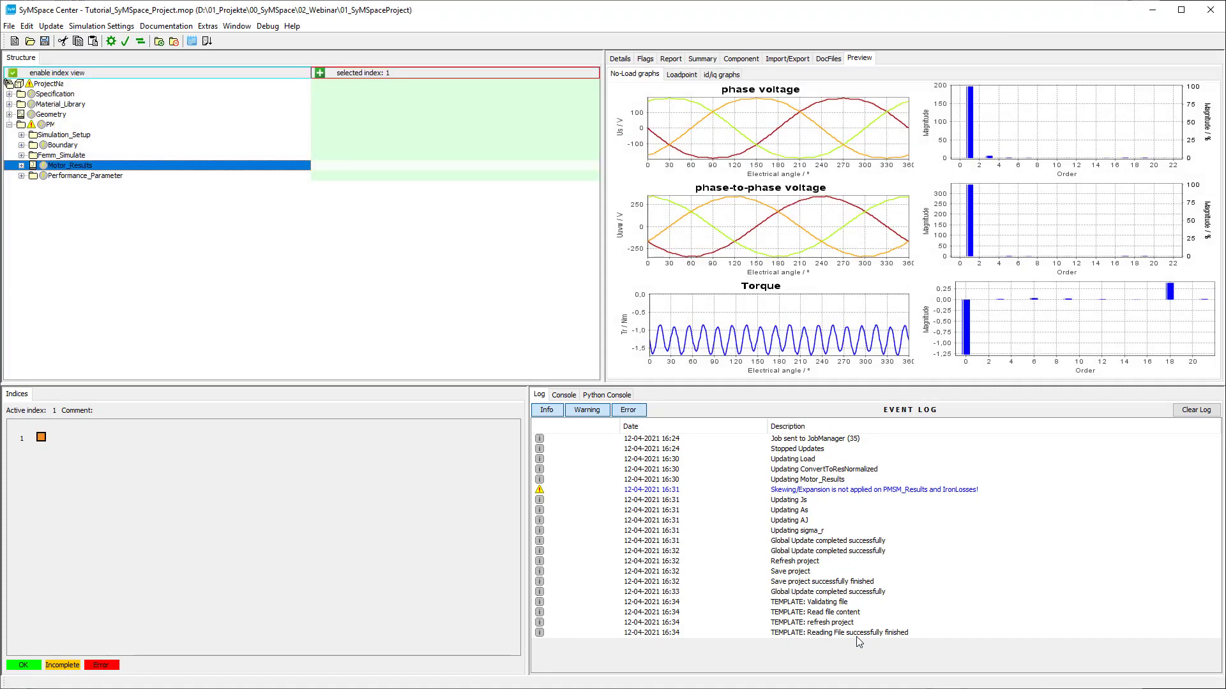
# Step: Smart-insert the MotorCharacteristics_dqModel component from the Simulation > Motor > Magnetic > PMSM_dqModel library
pyautogui.click(26, 26)
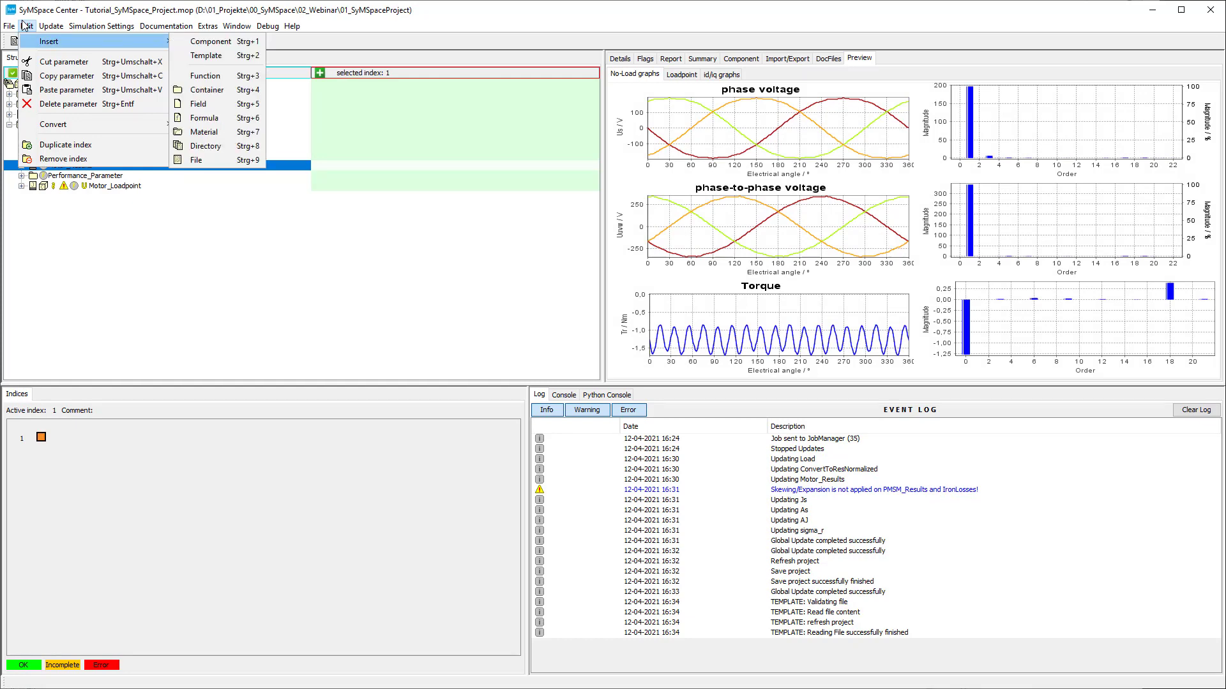
pyautogui.moveTo(99, 41)
pyautogui.click(193, 40)
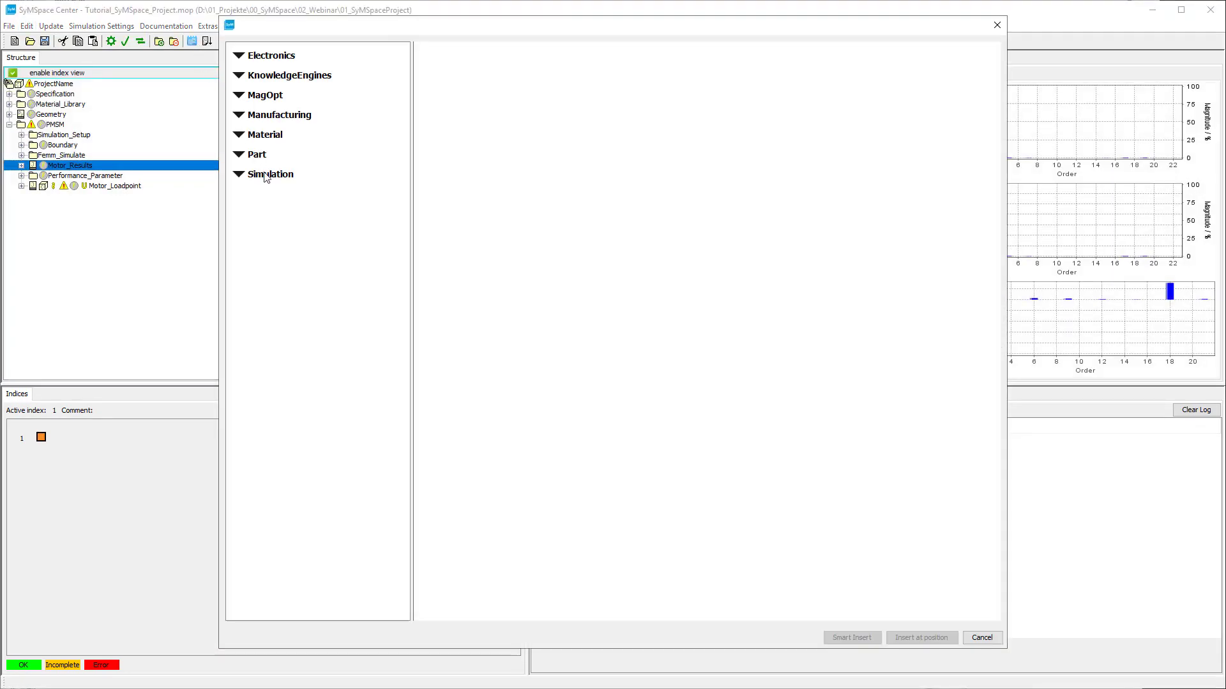
pyautogui.click(268, 175)
pyautogui.click(279, 274)
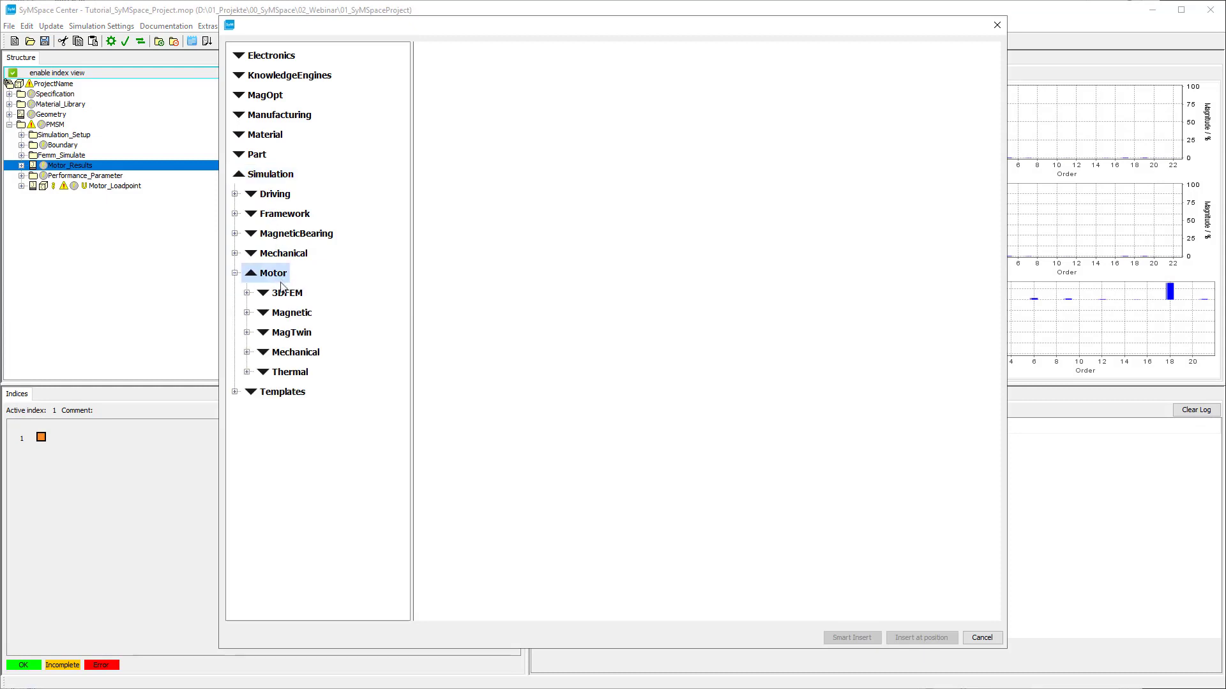
pyautogui.click(287, 316)
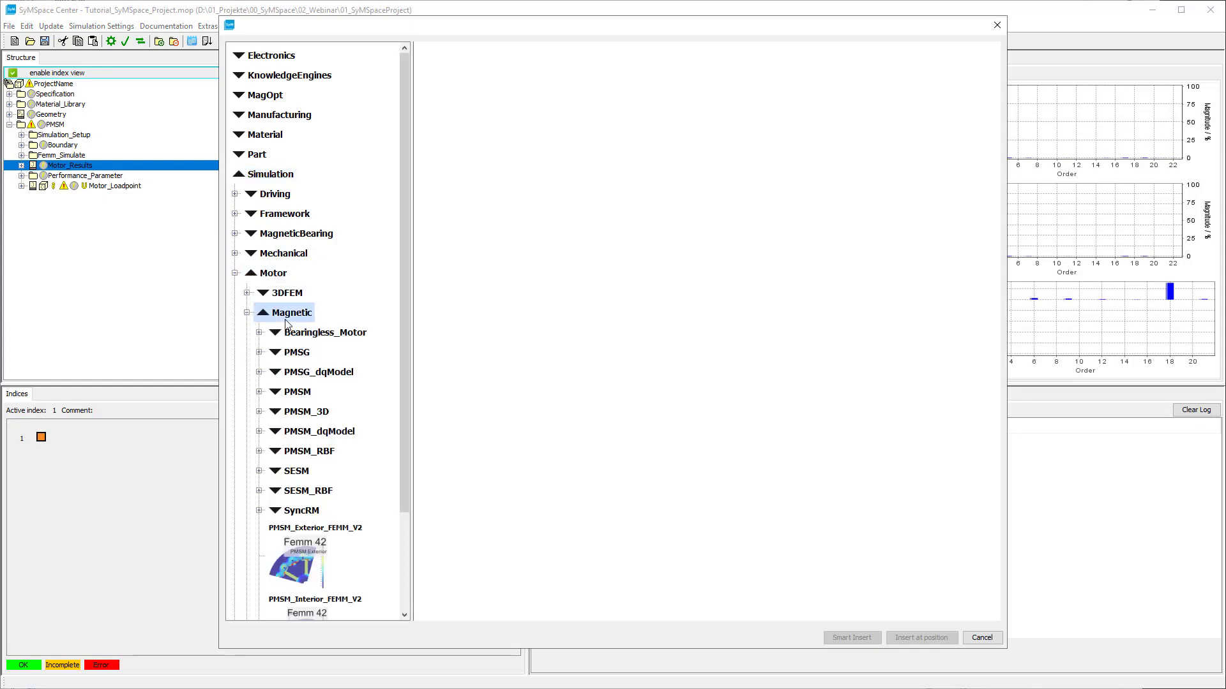
pyautogui.click(293, 434)
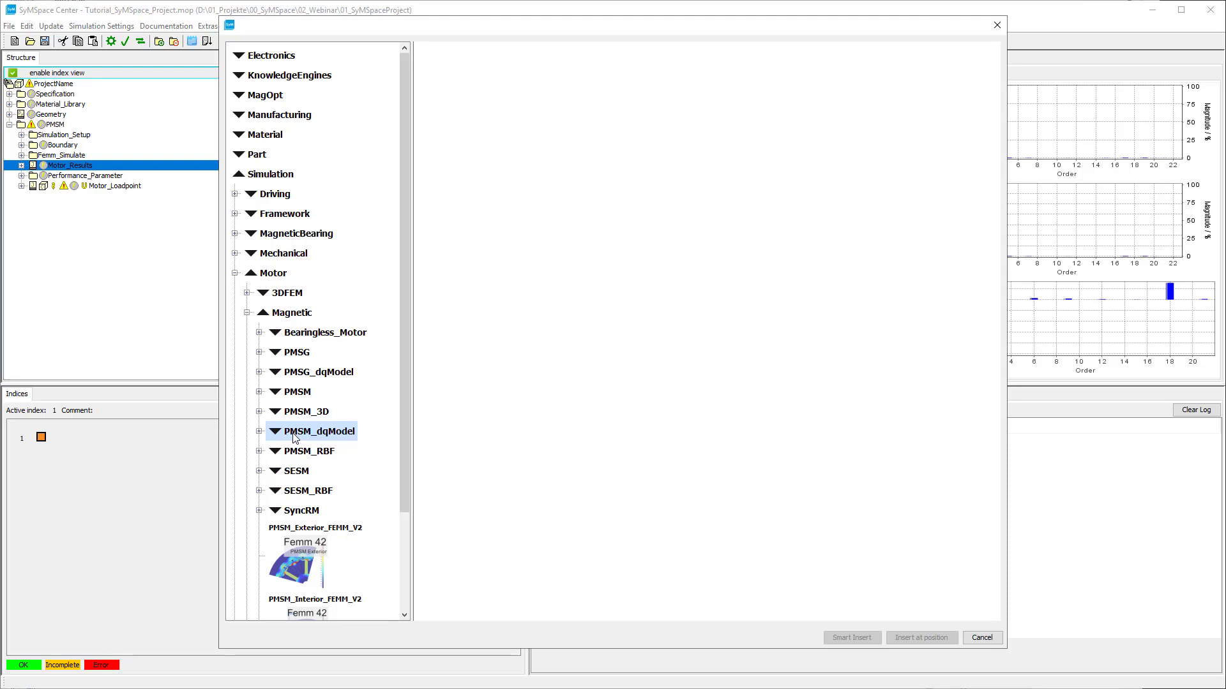
pyautogui.scroll(-1, 295, 438)
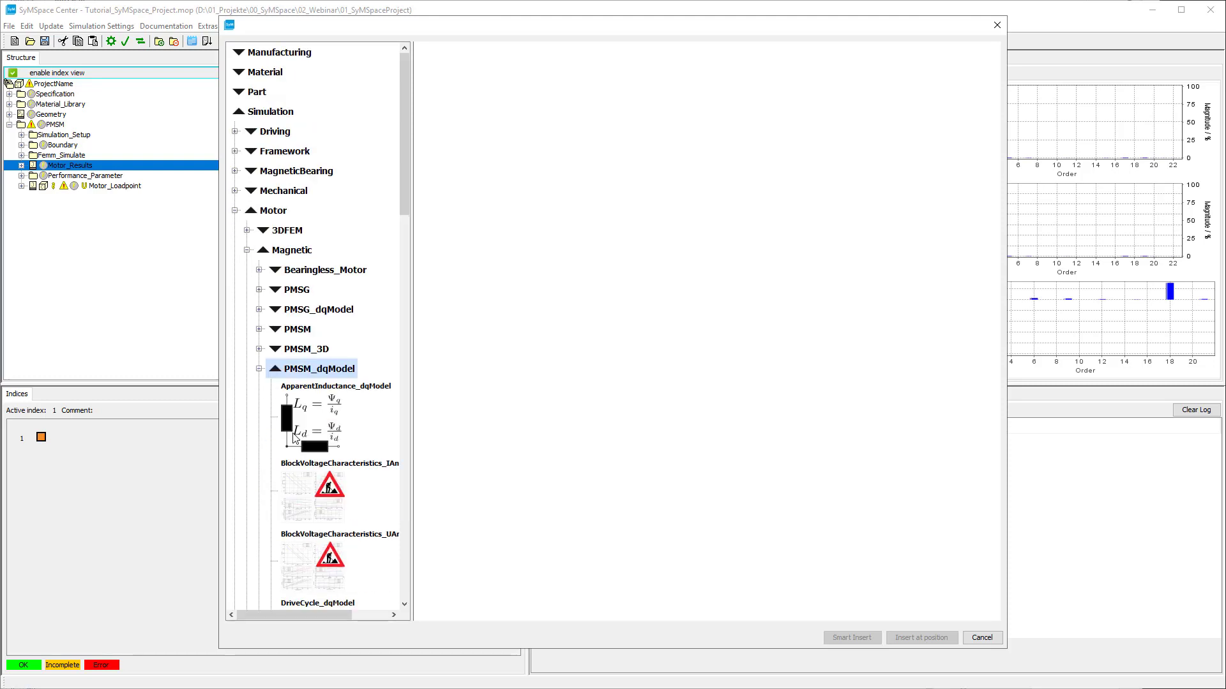
pyautogui.scroll(-10, 293, 438)
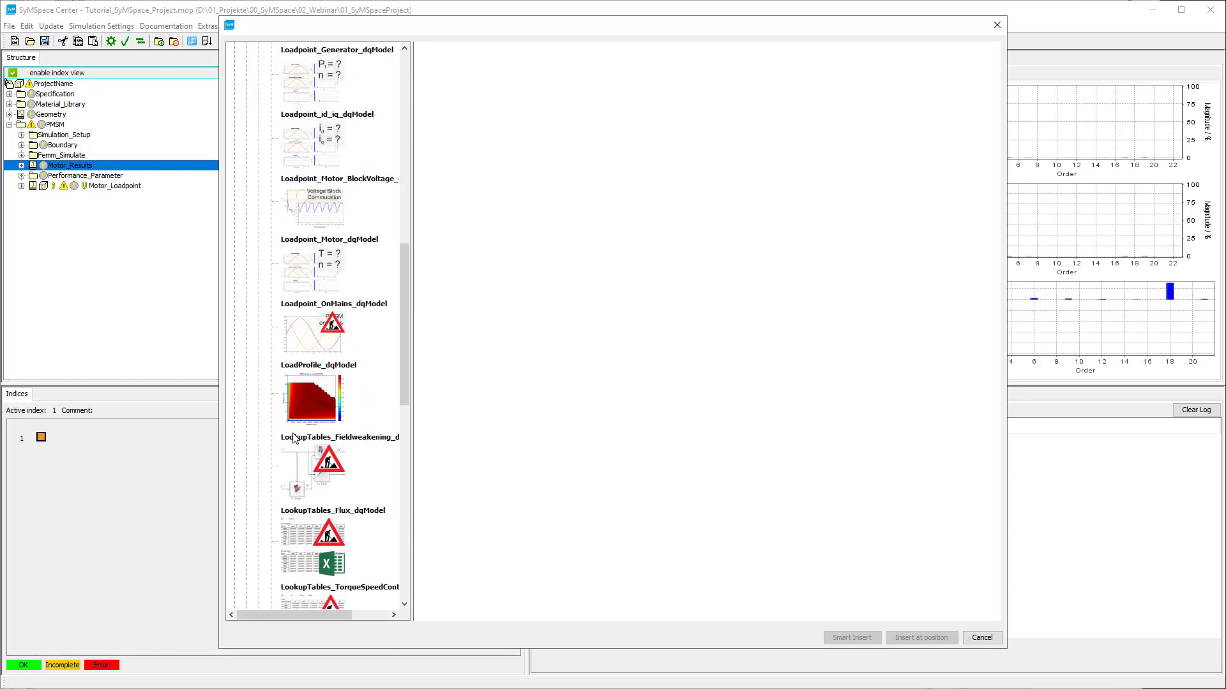
pyautogui.scroll(-5, 293, 437)
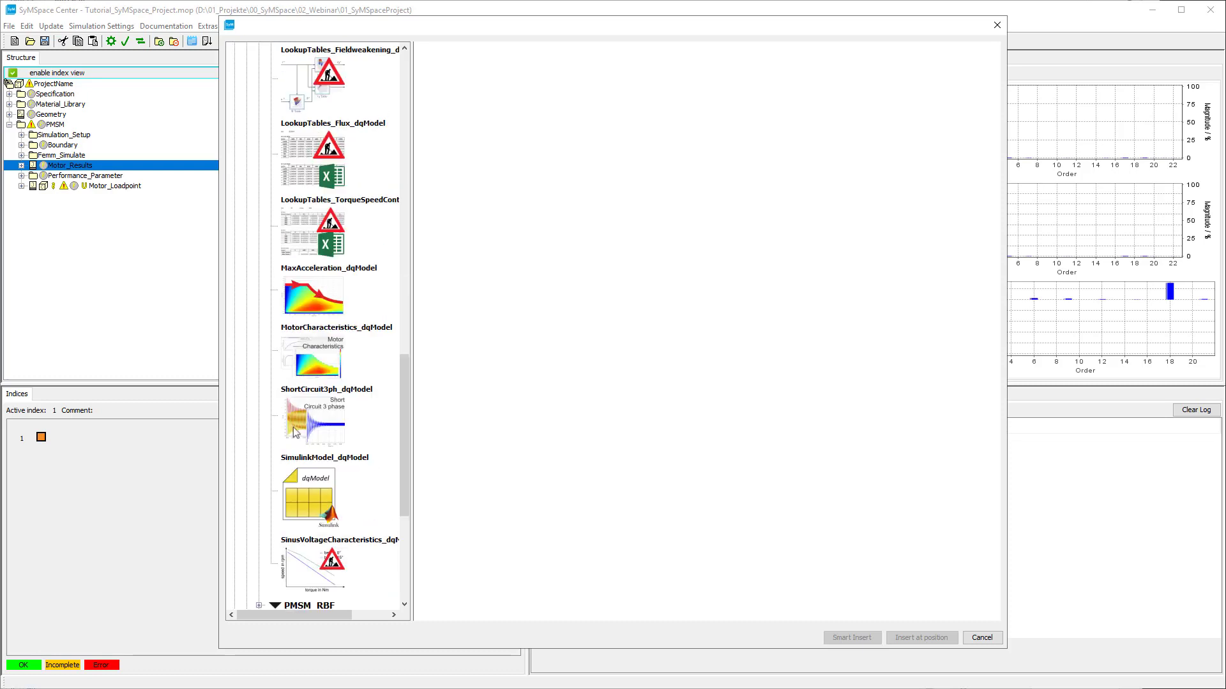
pyautogui.click(297, 358)
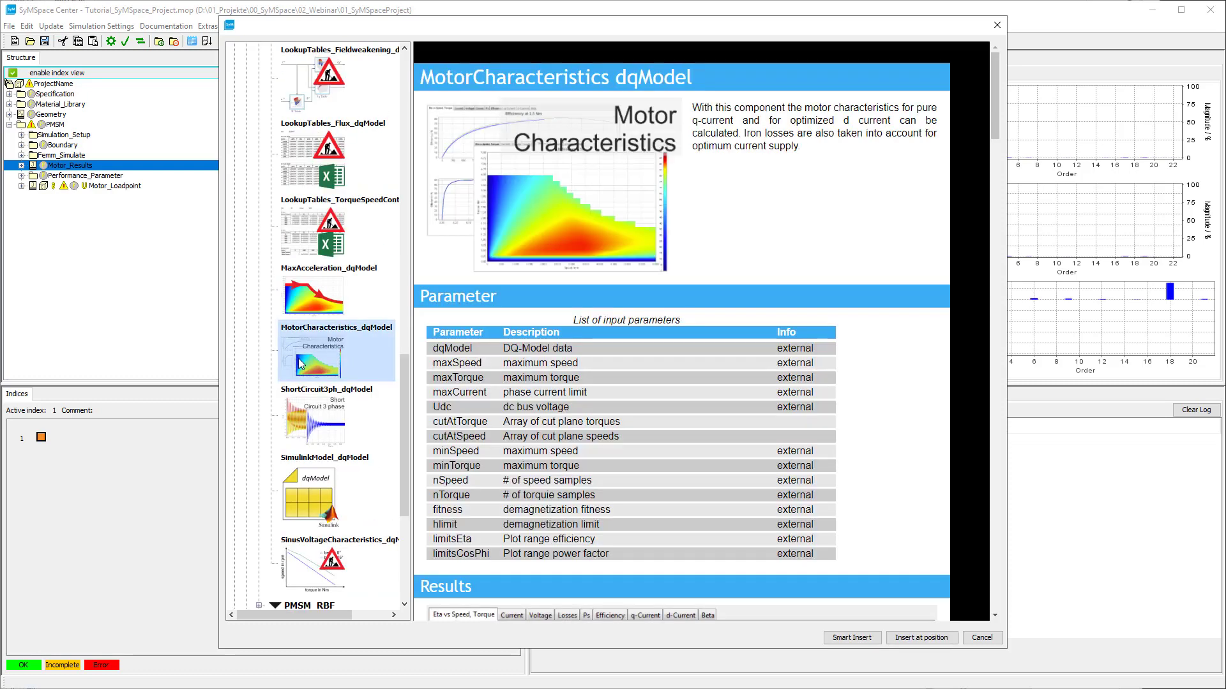
pyautogui.click(851, 638)
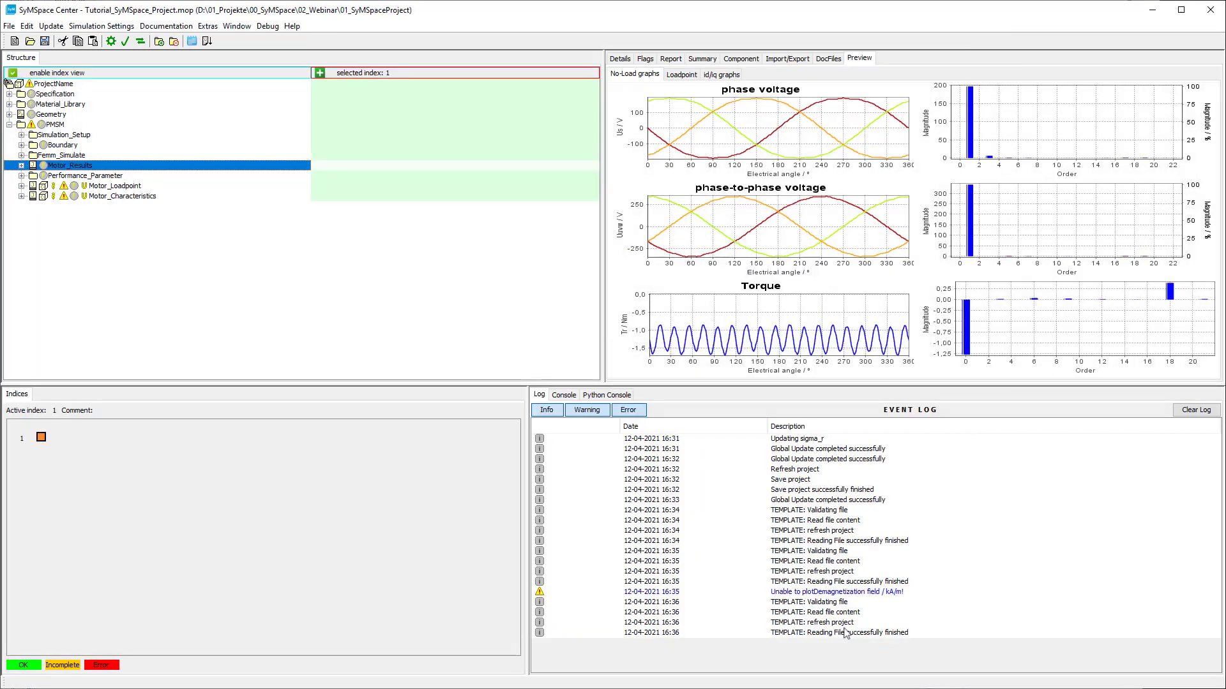
# Step: Set the Motor_Loadpoint speed nl to 4275 and torque Tl to 430, and collapse the Motor_Loadpoint branch
pyautogui.click(21, 186)
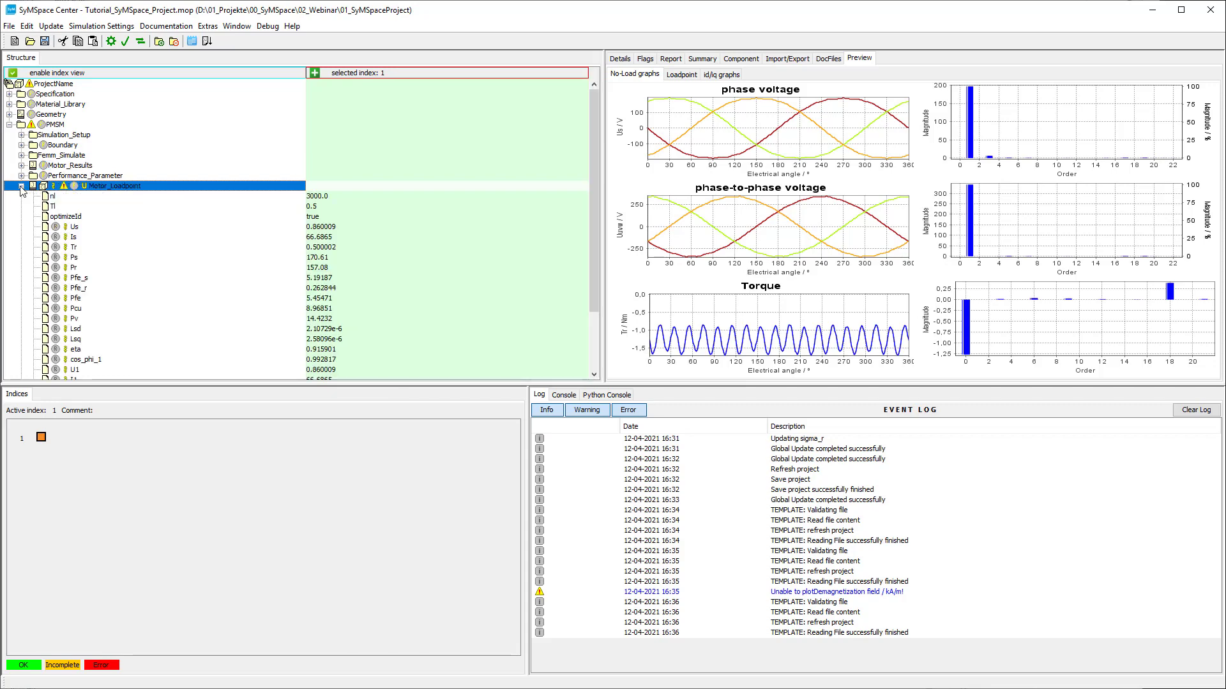
pyautogui.doubleClick(327, 196)
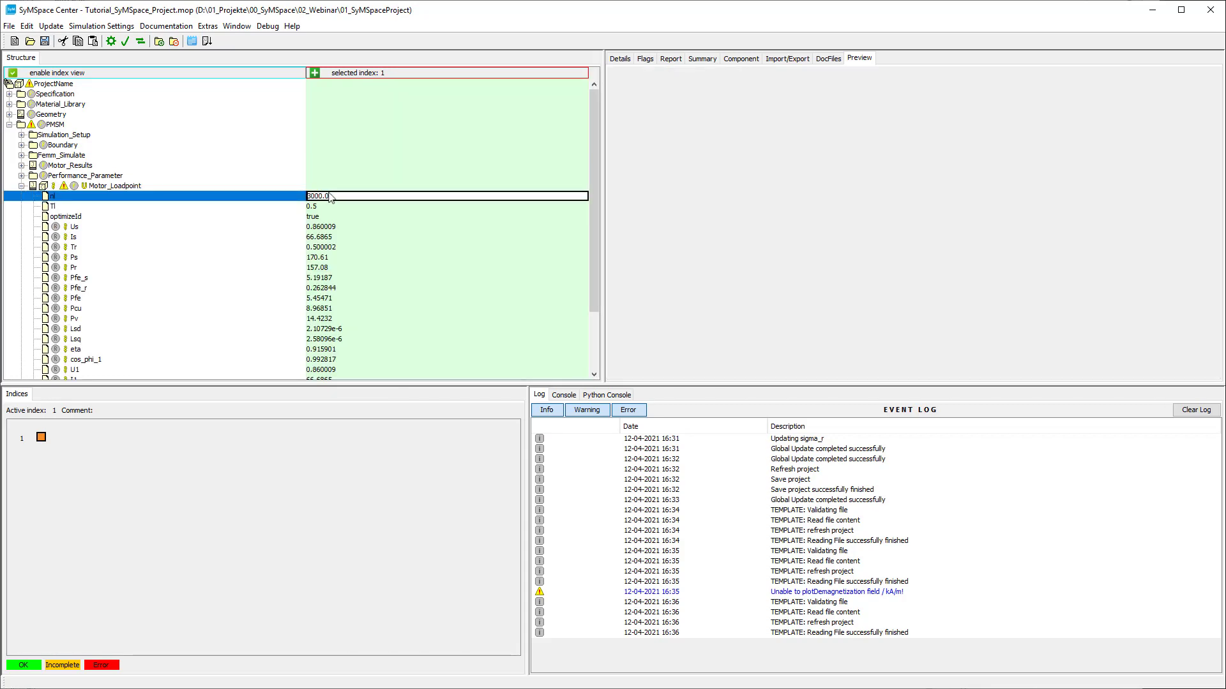
pyautogui.doubleClick(334, 193)
pyautogui.write('4275')
pyautogui.press('Return')
pyautogui.doubleClick(331, 208)
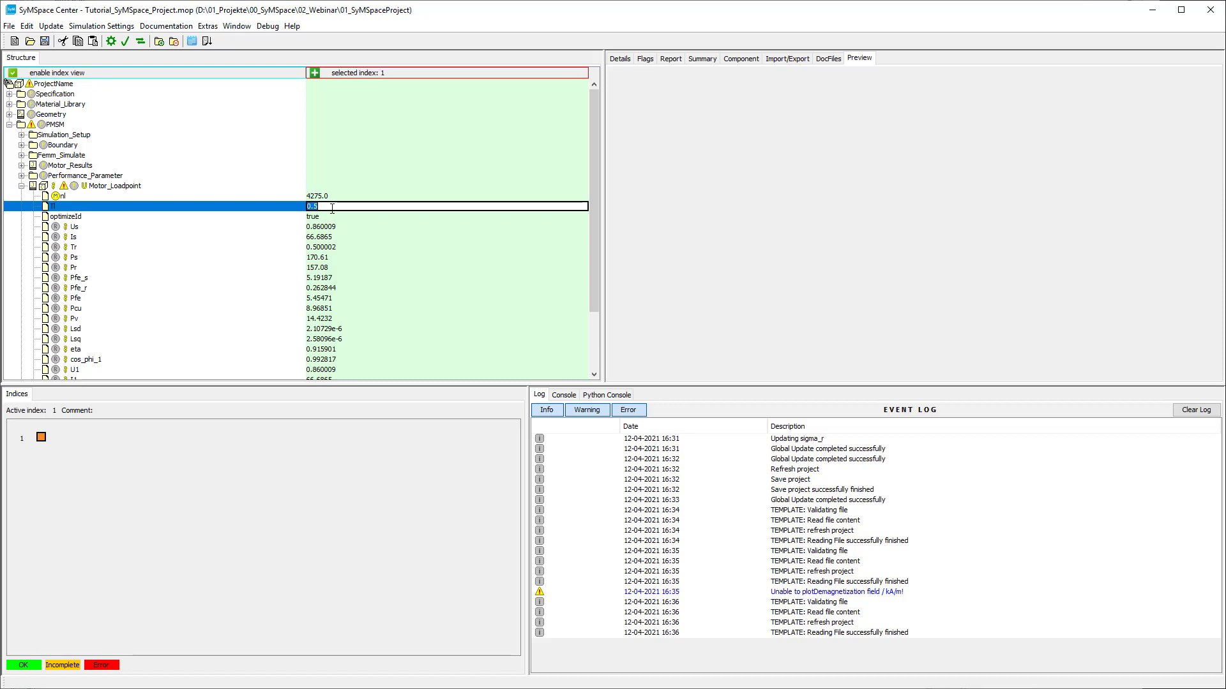
pyautogui.write('430')
pyautogui.press('Return')
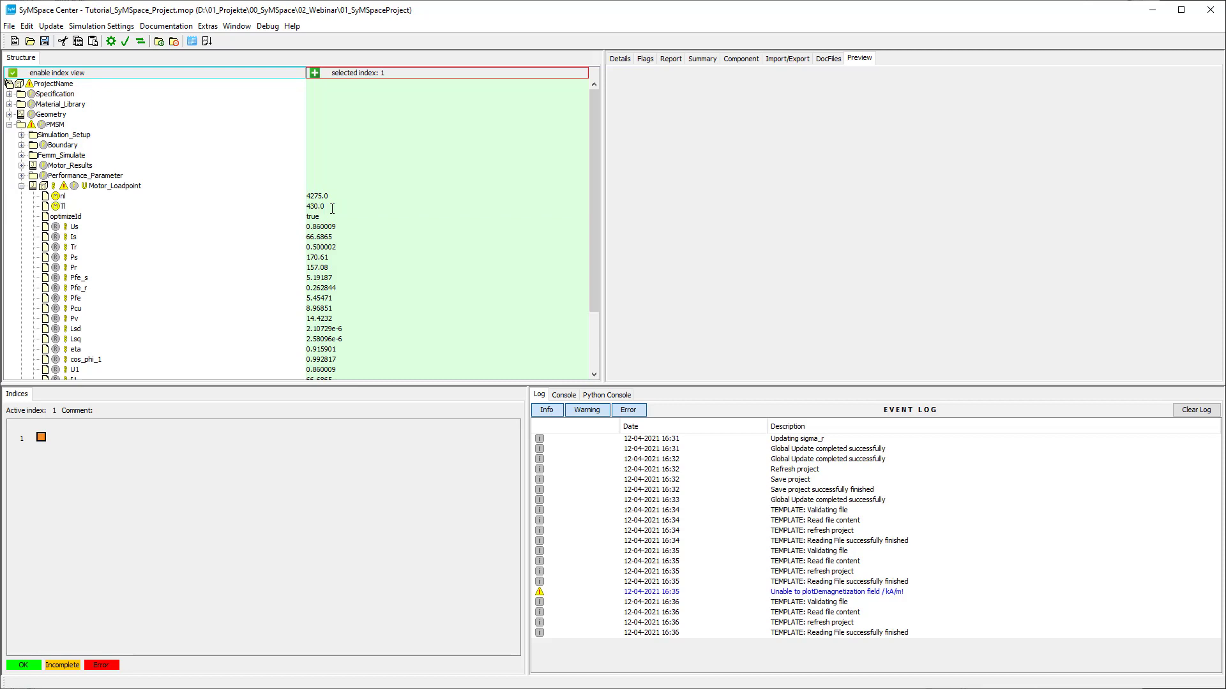
pyautogui.scroll(-3, 332, 208)
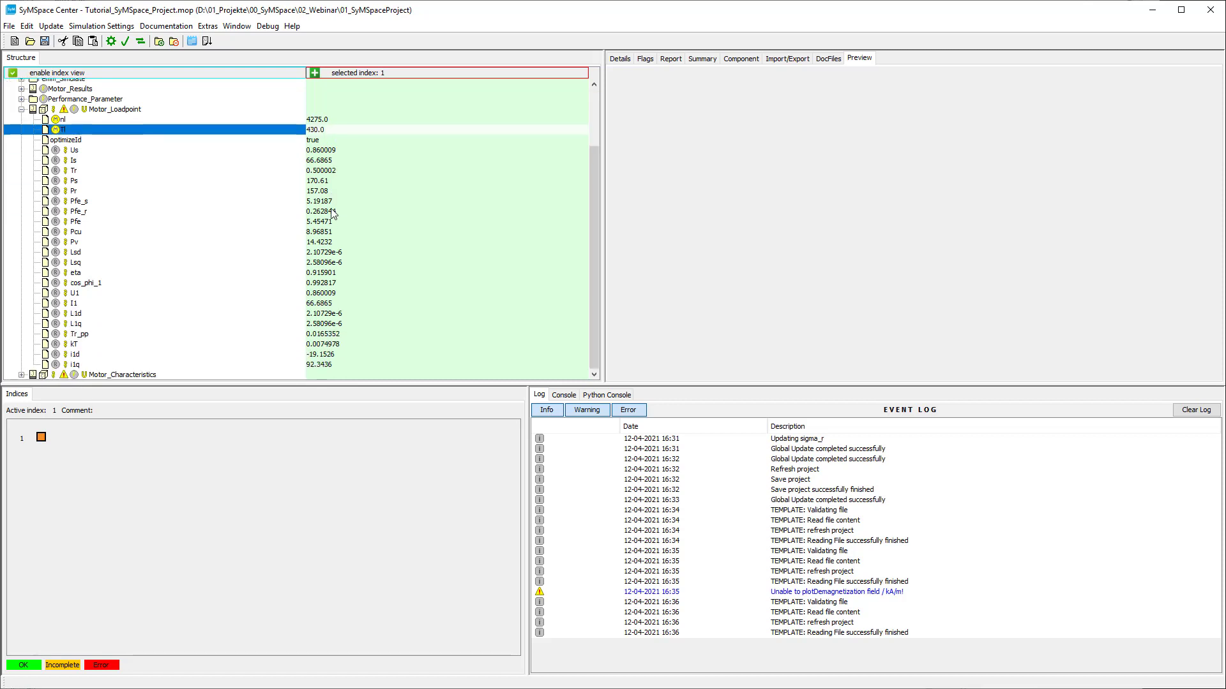
pyautogui.click(22, 109)
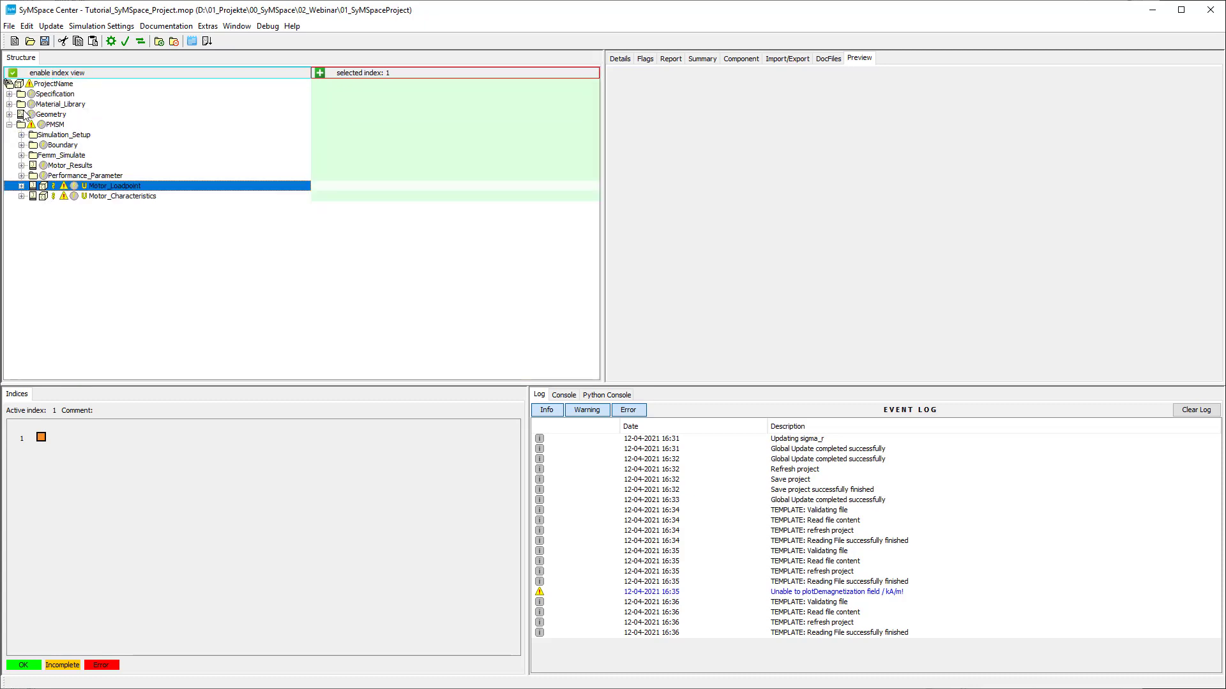
# Step: Expand Motor_Characteristics, regenerate the project to update the two new components, and collapse the branch again
pyautogui.click(21, 196)
pyautogui.hotkey('alt', 'u')
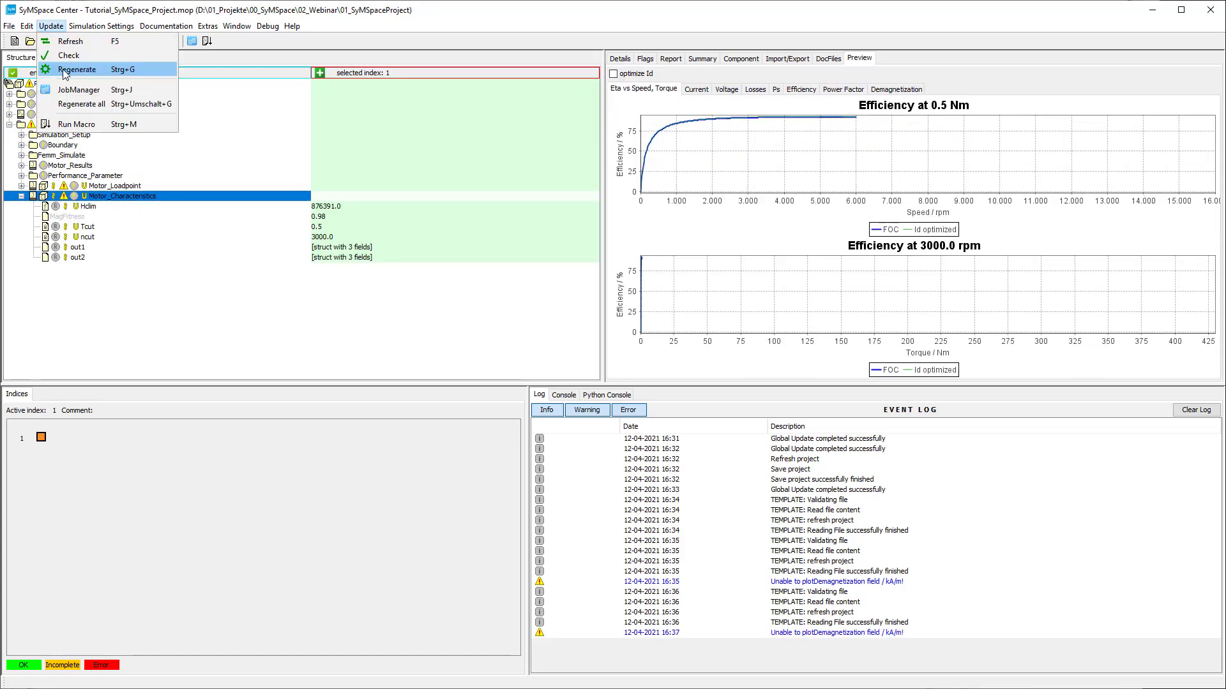
pyautogui.press('Return')
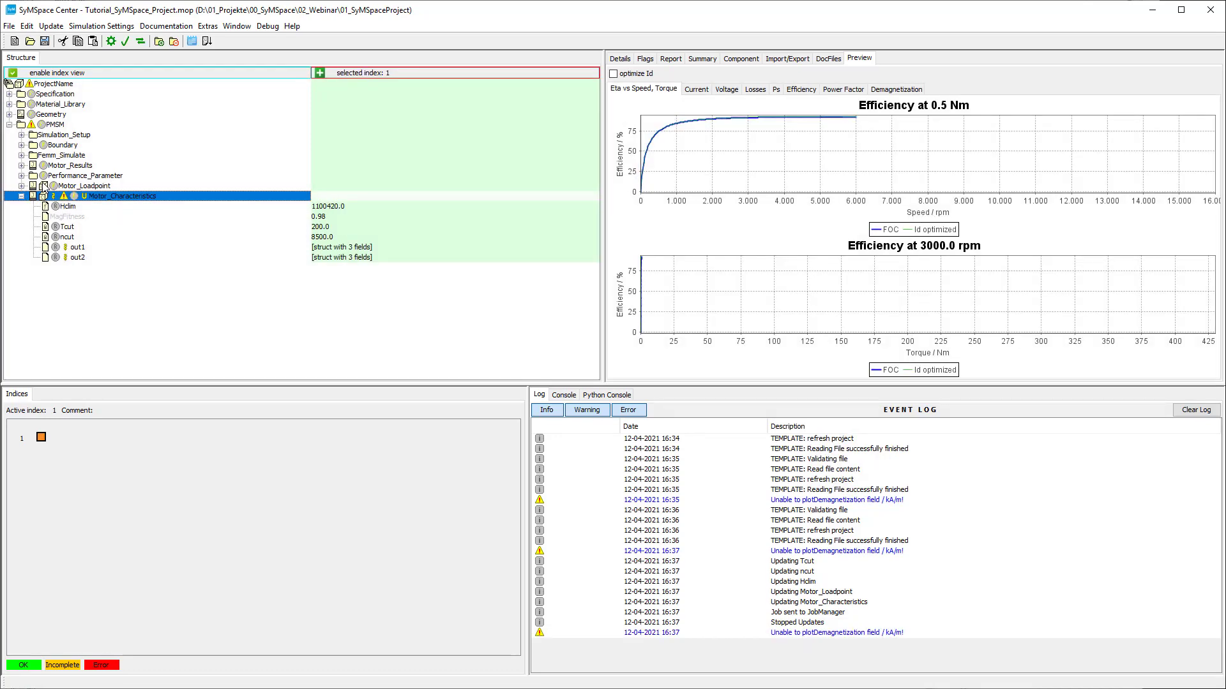
pyautogui.click(22, 196)
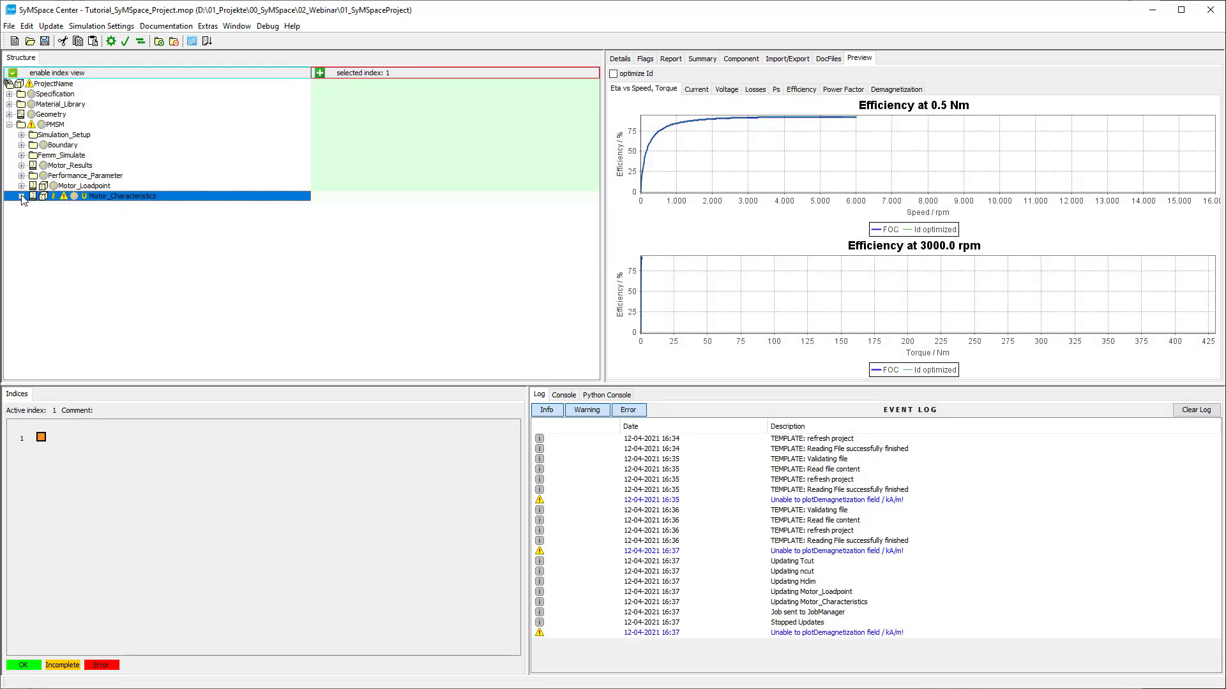
# Step: Examine the Motor_Loadpoint voltage, torque and Demagnetization graphs, regenerating the project to check on the pending simulation
pyautogui.click(87, 187)
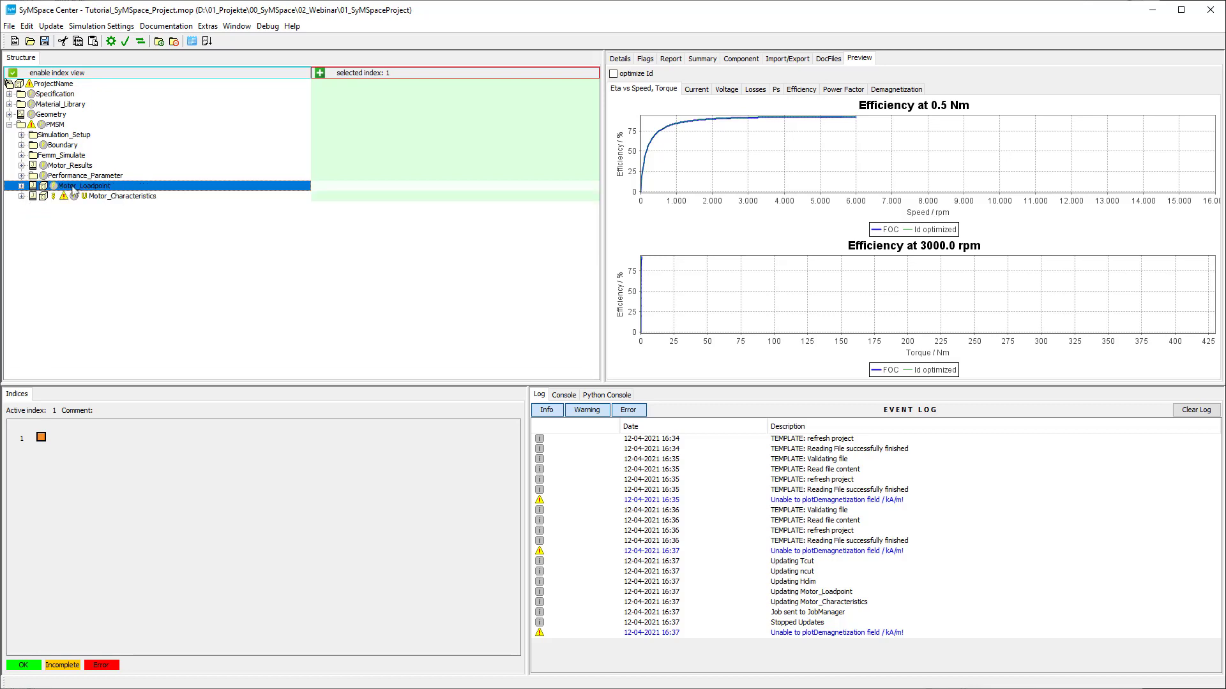
pyautogui.click(21, 186)
pyautogui.click(21, 186)
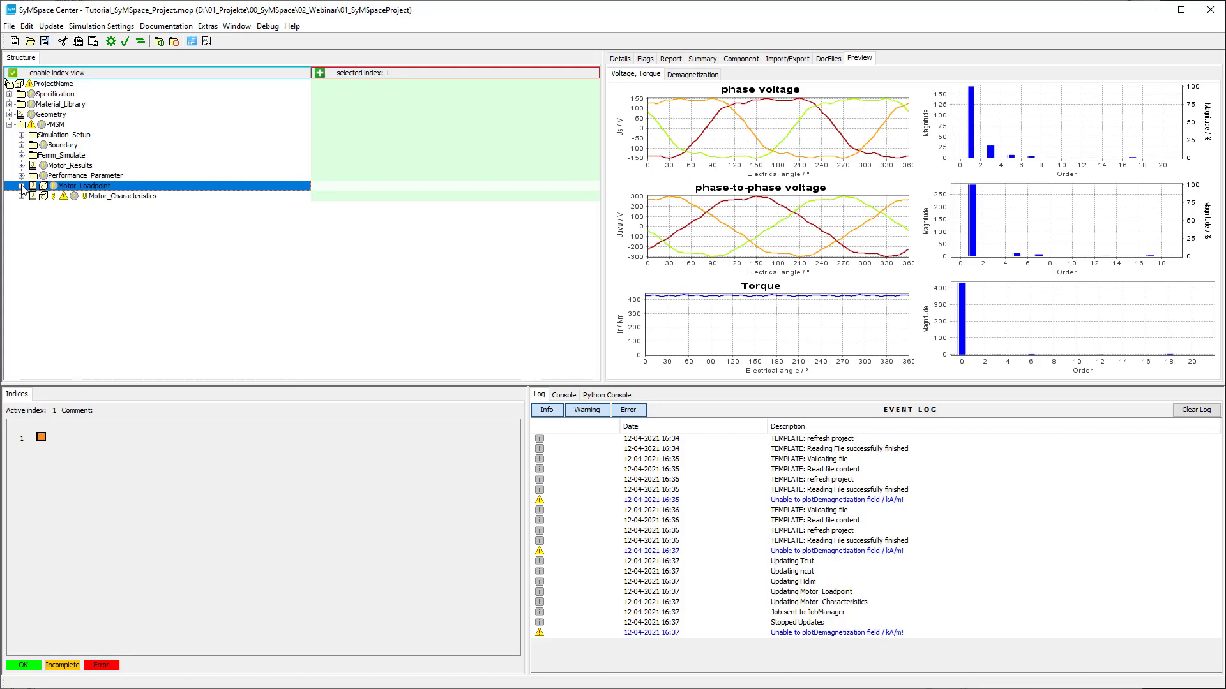
pyautogui.click(112, 43)
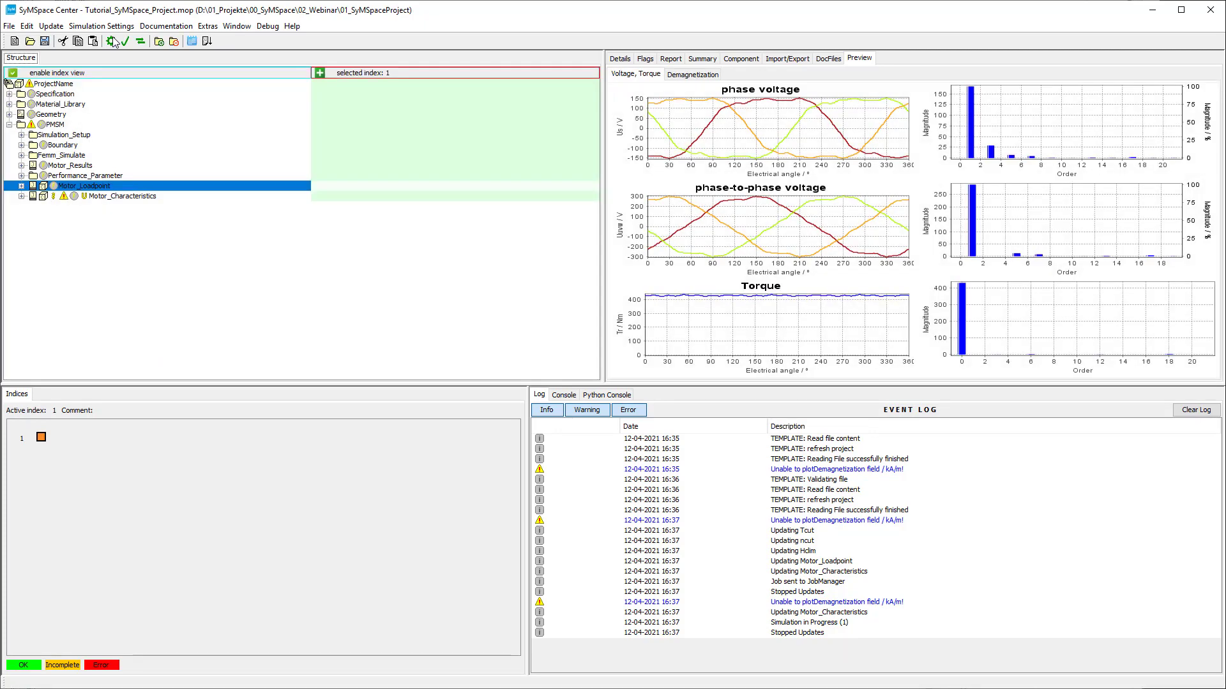
pyautogui.click(687, 76)
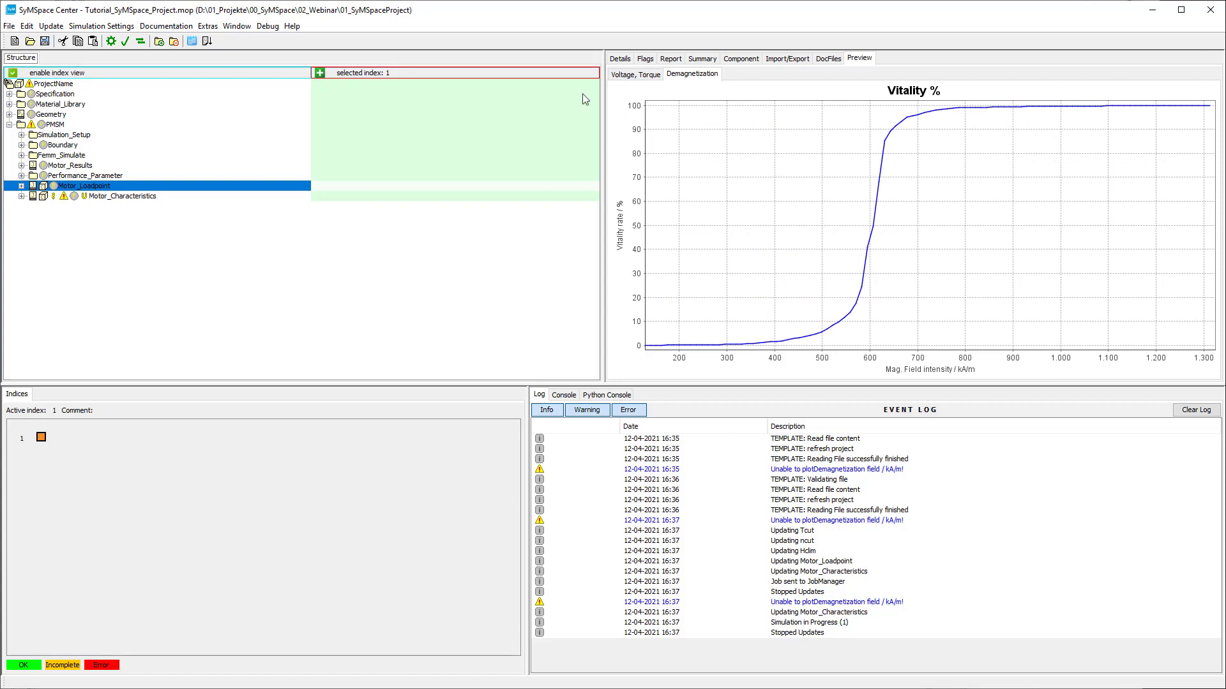
# Step: Check the MotorCharacteristics job in the JobManager, regenerate the project, and display the Motor_Characteristics Efficiency map
pyautogui.click(121, 199)
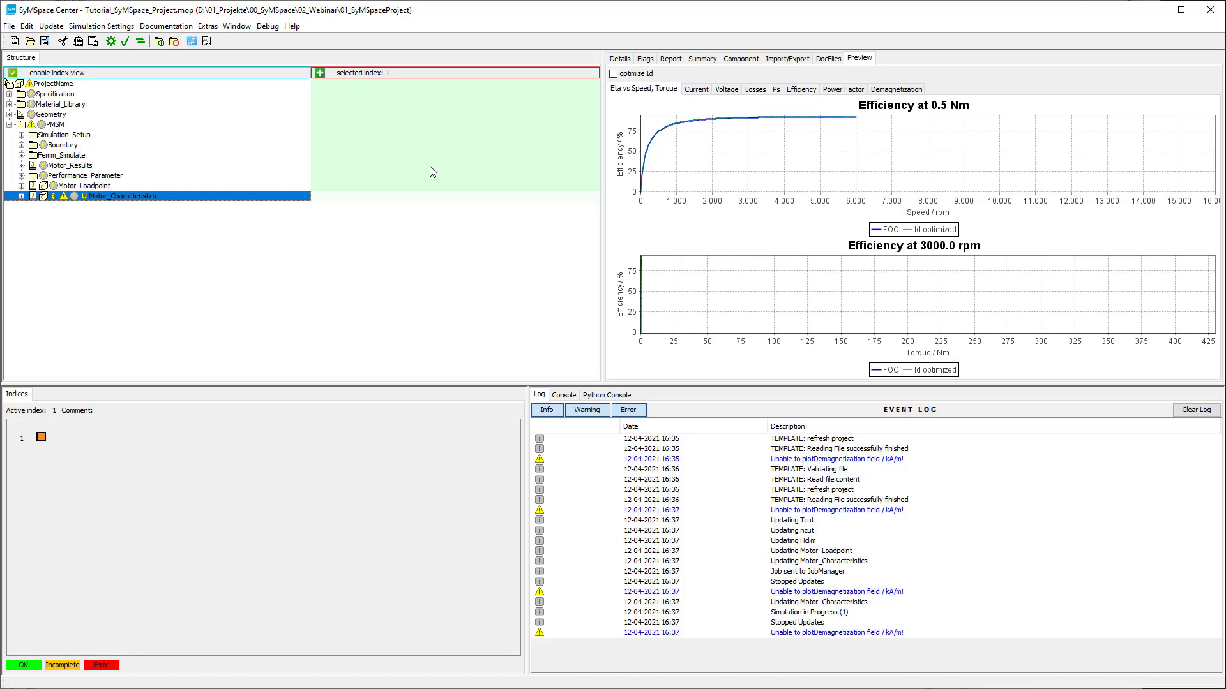
pyautogui.click(193, 41)
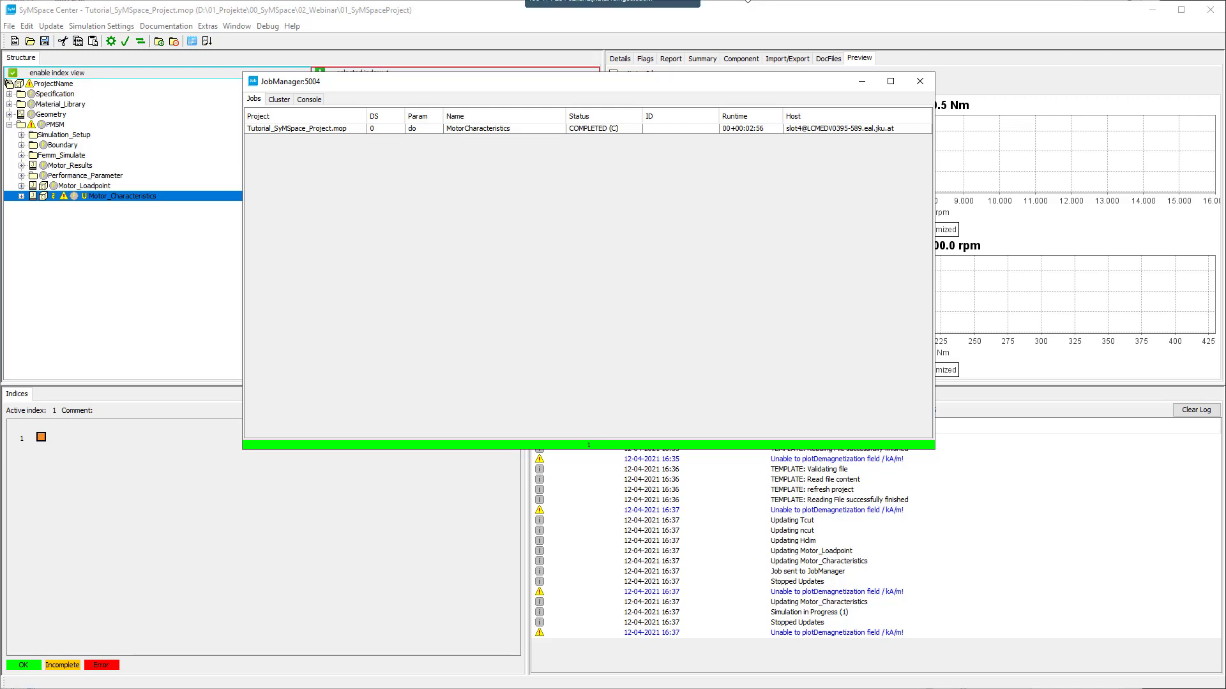
pyautogui.click(109, 42)
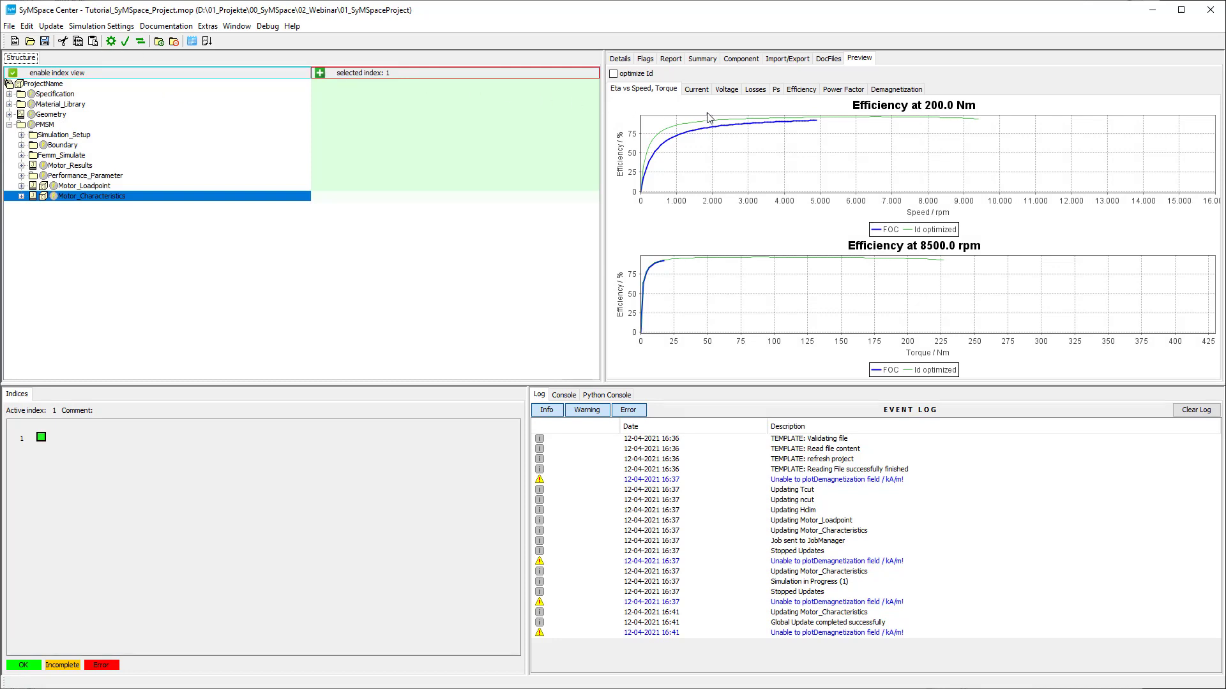
pyautogui.click(801, 90)
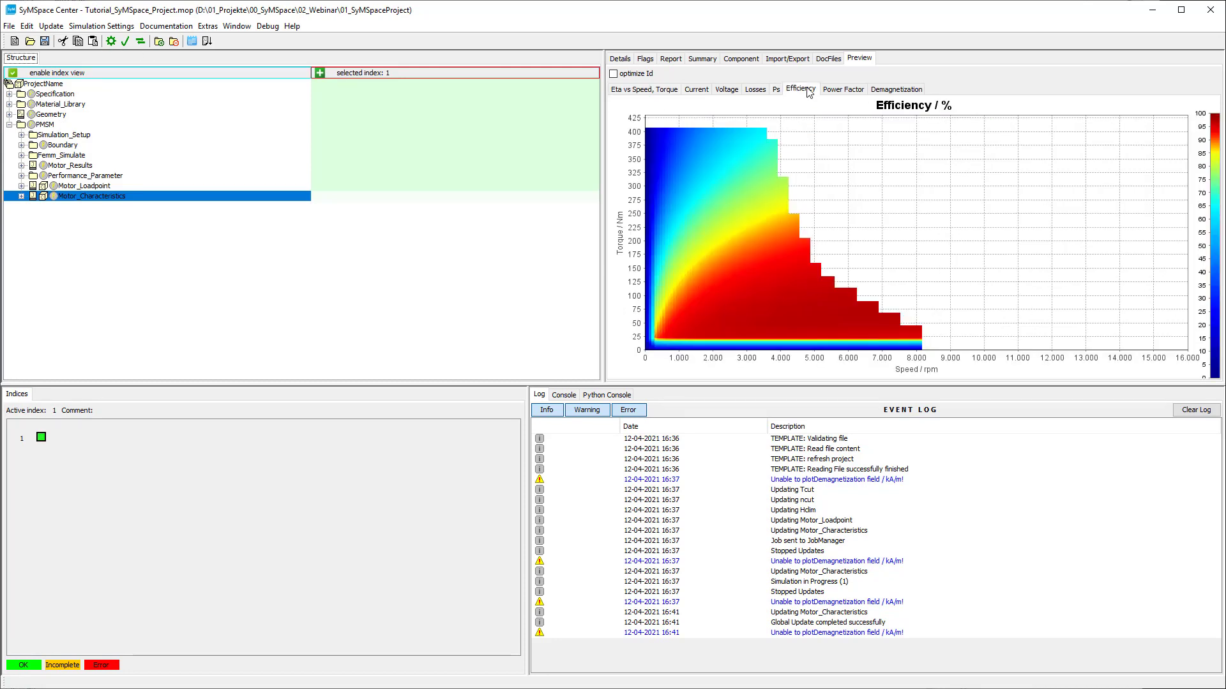